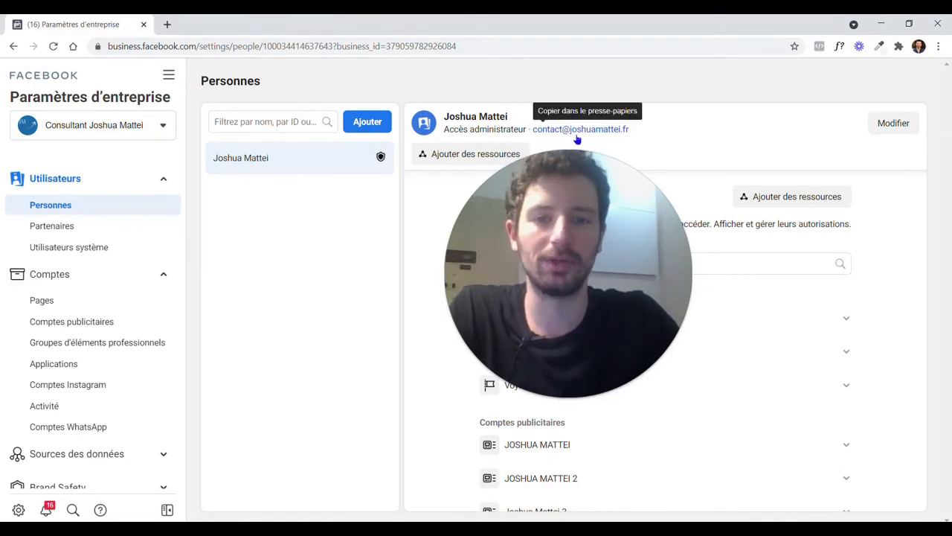
{"action": "left_click_drag", "start_coordinate": [574, 190], "coordinate": [730, 272]}
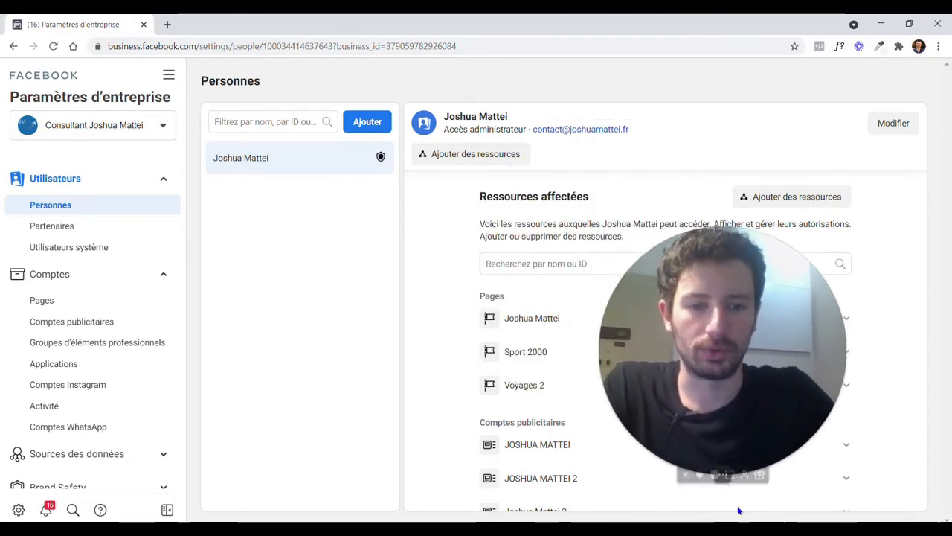
{"action": "left_click", "coordinate": [686, 473]}
{"action": "left_click_drag", "start_coordinate": [625, 398], "coordinate": [844, 438]}
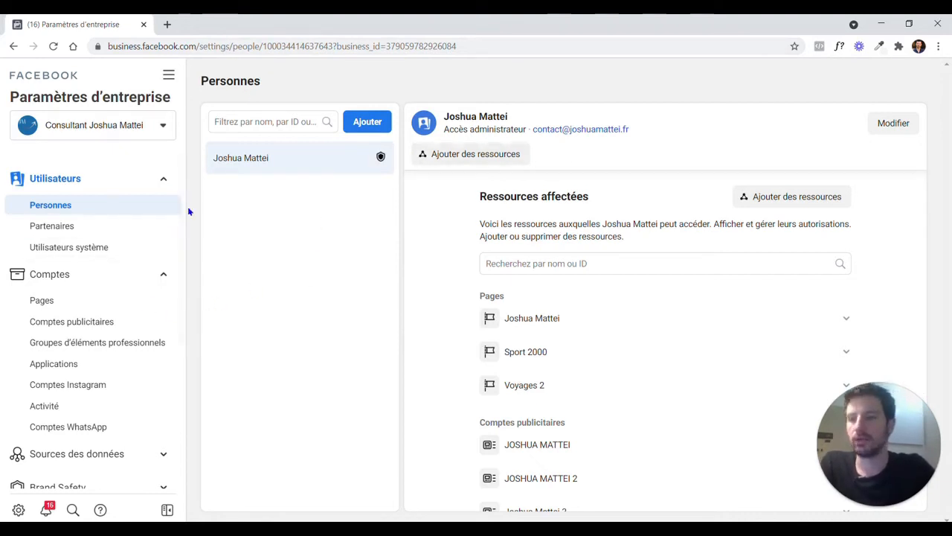
- Open the ads manager (Gestionnaire de publicités) in a new browser tab and switch to it
{"action": "left_click", "coordinate": [169, 76]}
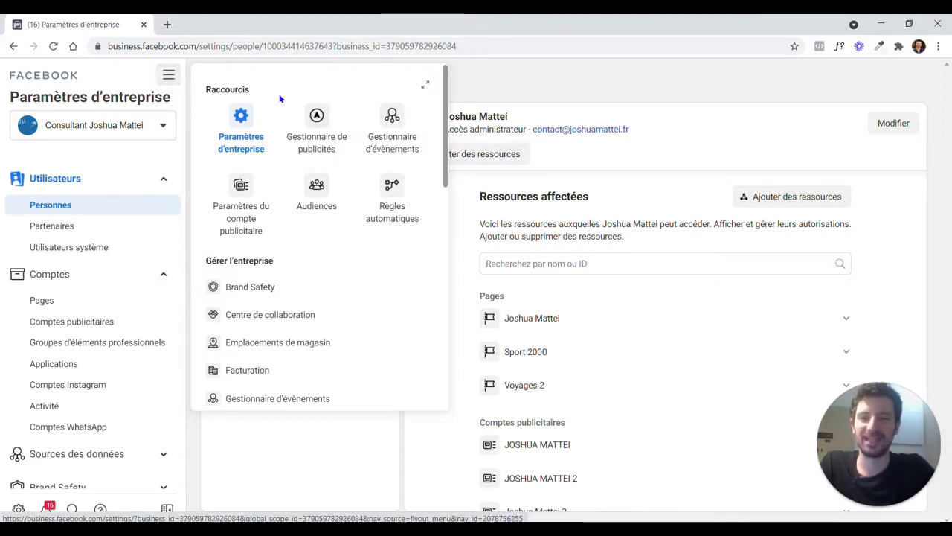
{"action": "middle_click", "coordinate": [319, 125]}
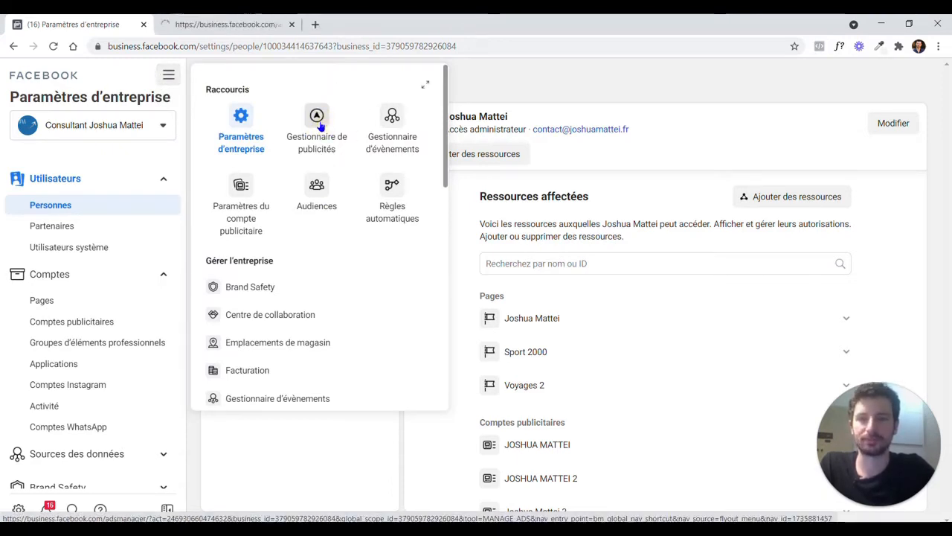
{"action": "left_click", "coordinate": [205, 23]}
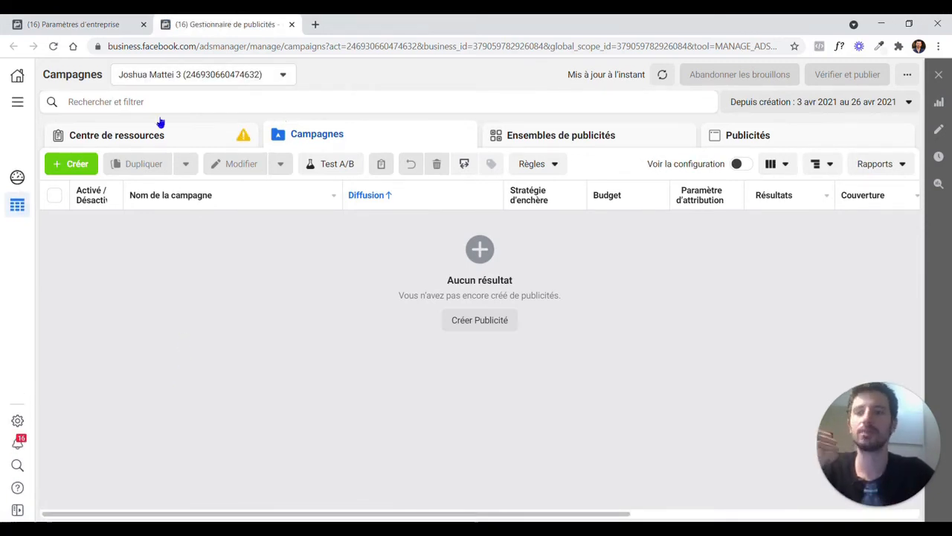
- Start creating a new campaign and choose Conversions as its objective
{"action": "left_click", "coordinate": [67, 171]}
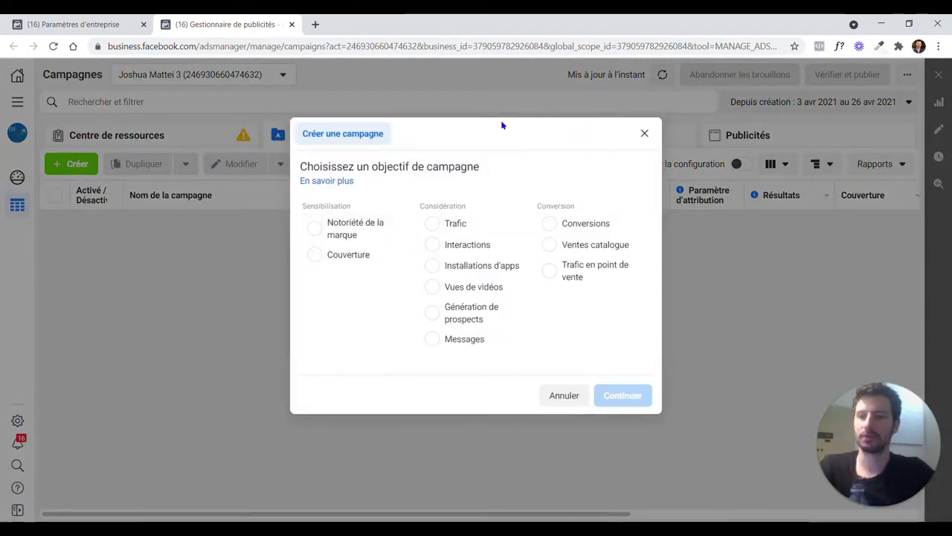
{"action": "left_click", "coordinate": [644, 133]}
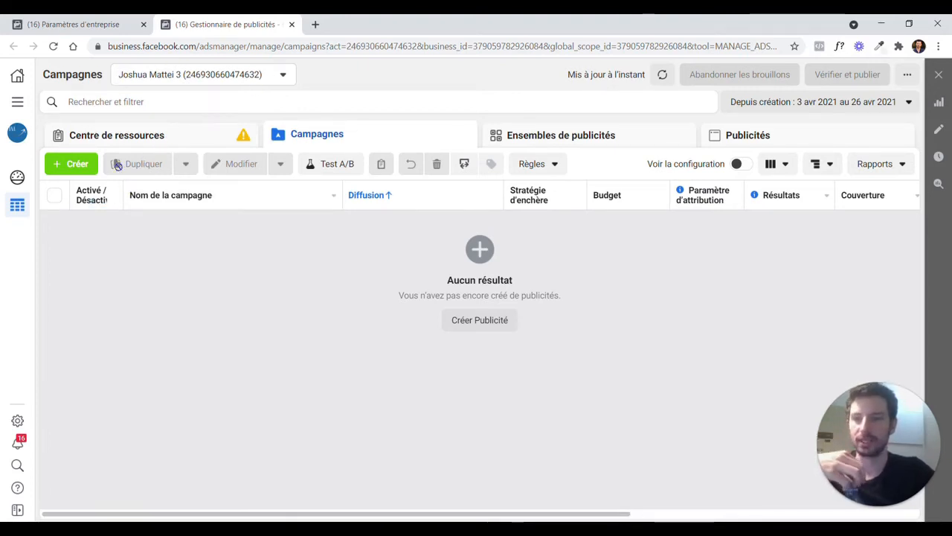
{"action": "left_click", "coordinate": [69, 169]}
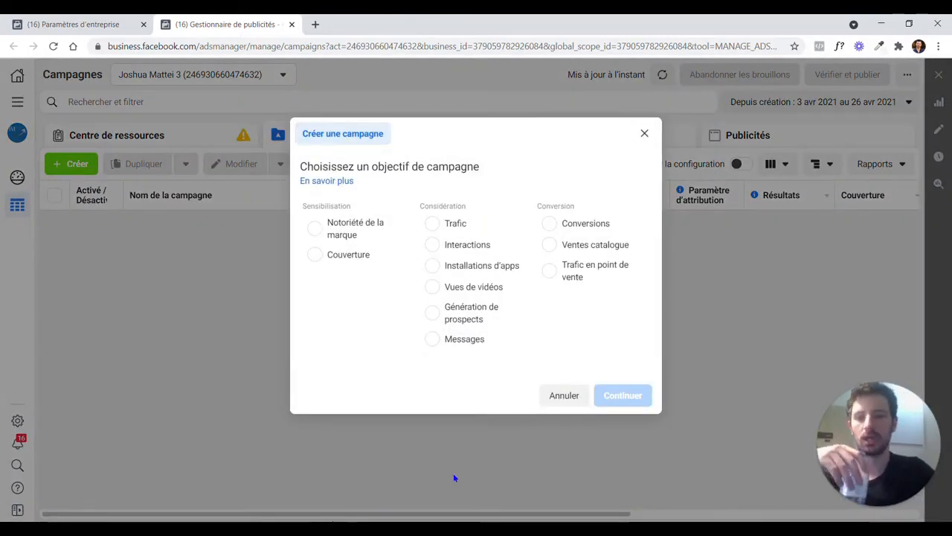
{"action": "left_click", "coordinate": [572, 227]}
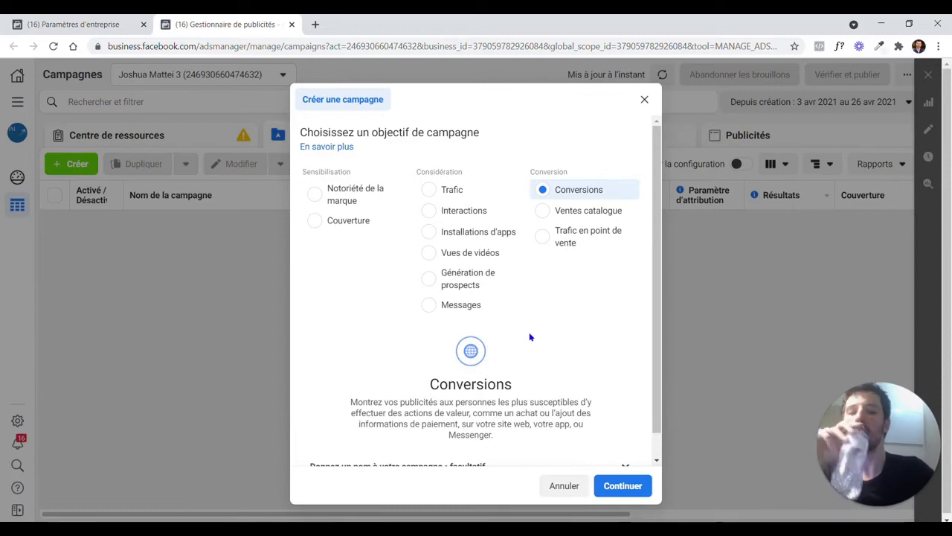
{"action": "scroll", "coordinate": [529, 335], "scroll_direction": "down", "scroll_amount": 1}
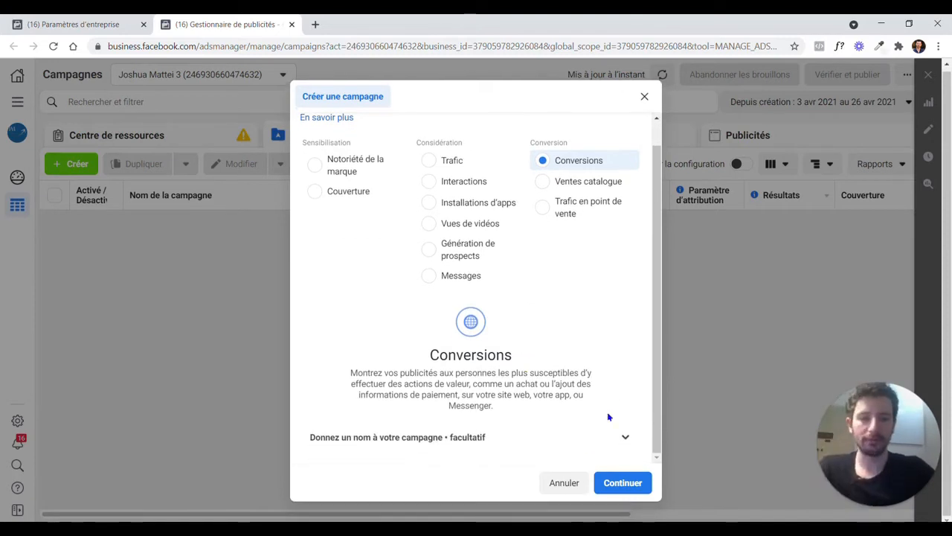
- Name the campaign "Prospection - Site Web - Avril", leave the ad set and ad unnamed, and continue to the campaign settings
{"action": "left_click", "coordinate": [623, 440]}
{"action": "scroll", "coordinate": [550, 327], "scroll_direction": "down", "scroll_amount": 3}
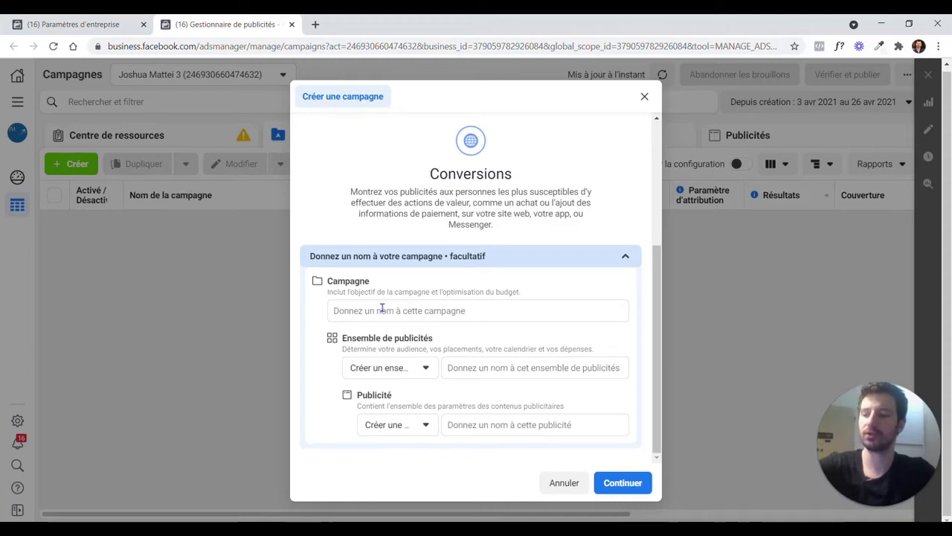
{"action": "left_click", "coordinate": [381, 309]}
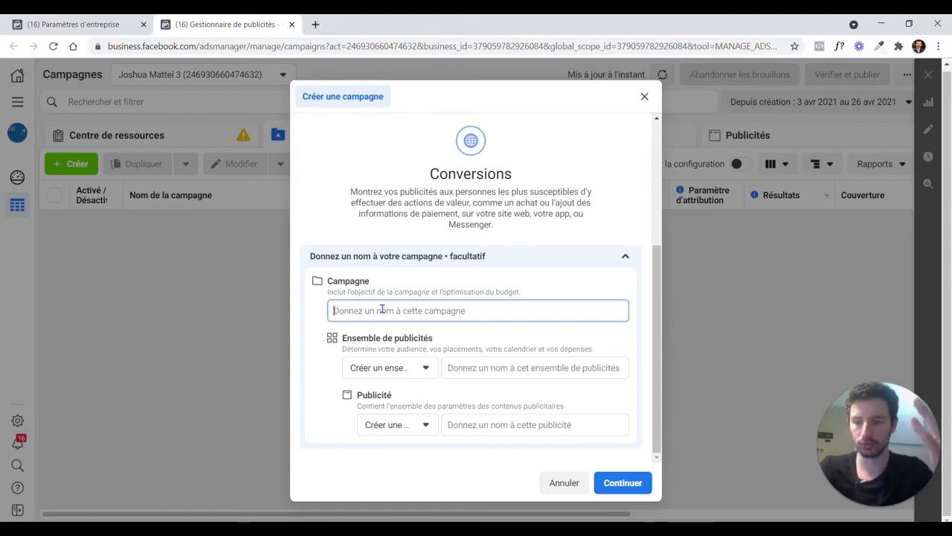
{"action": "type", "text": "Prospection"}
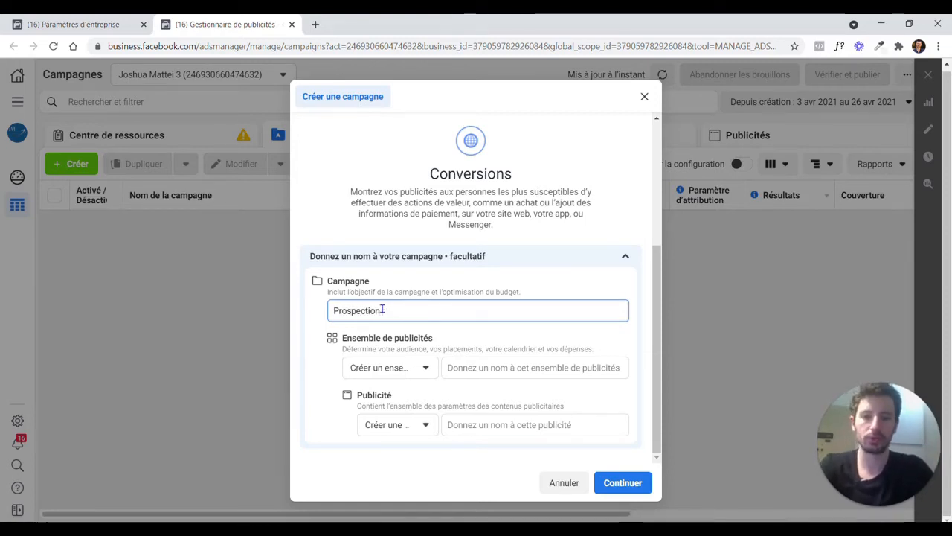
{"action": "left_click", "coordinate": [417, 312]}
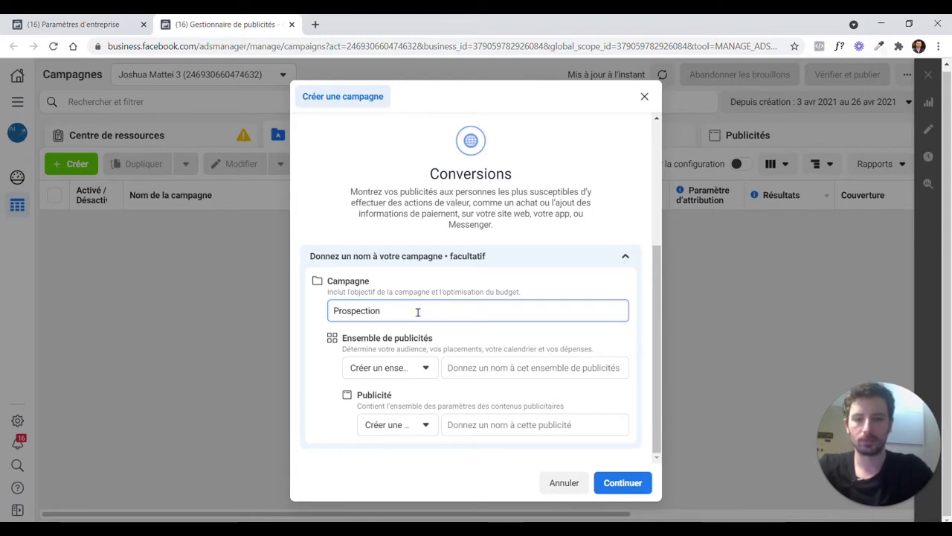
{"action": "type", "text": "-"}
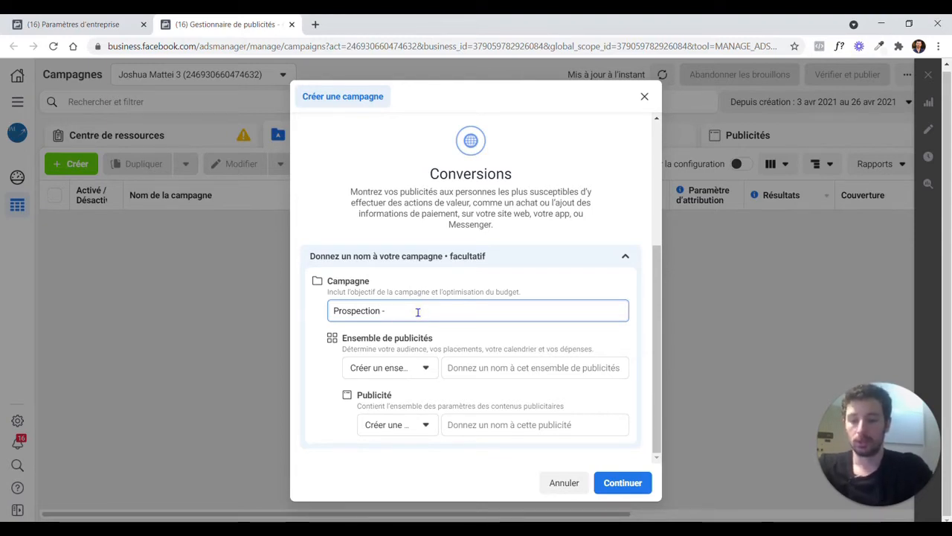
{"action": "type", "text": " Sit"}
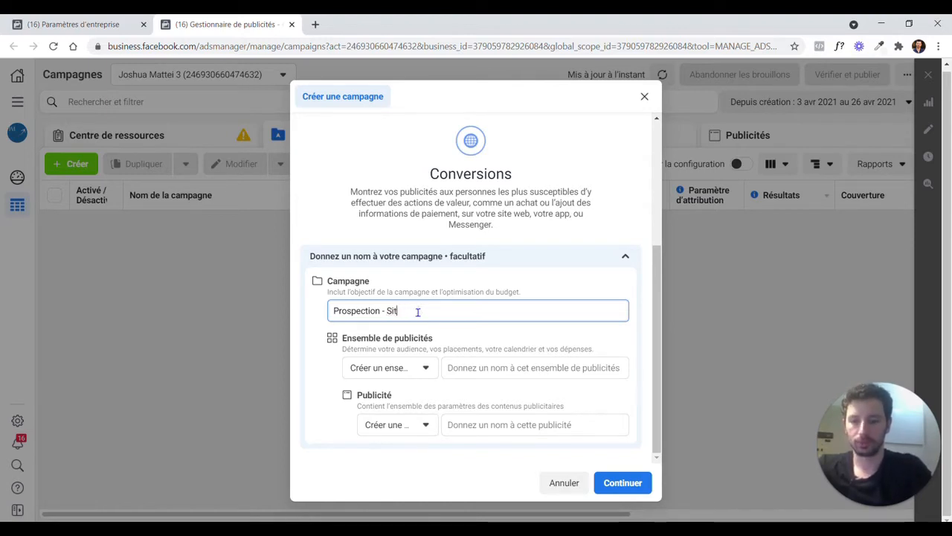
{"action": "type", "text": "r Web /Web -"}
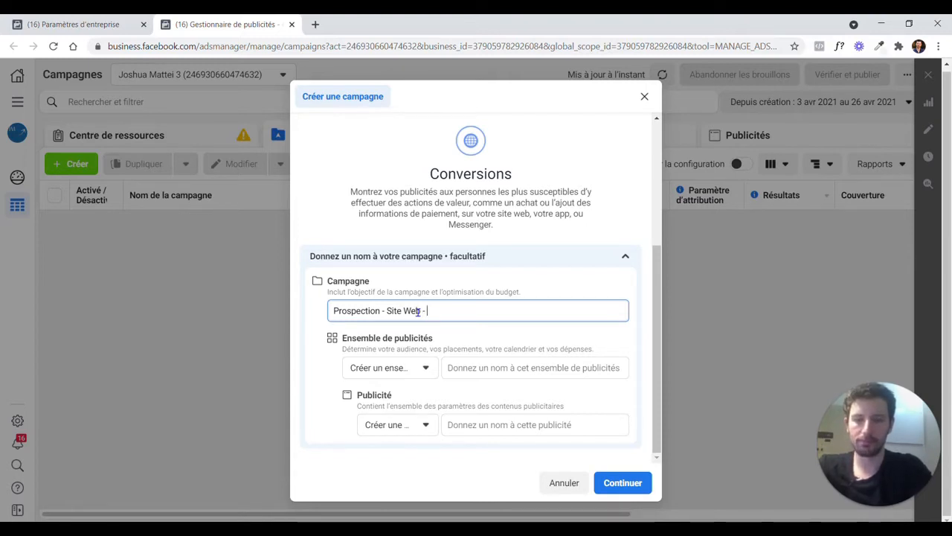
{"action": "type", "text": "/"}
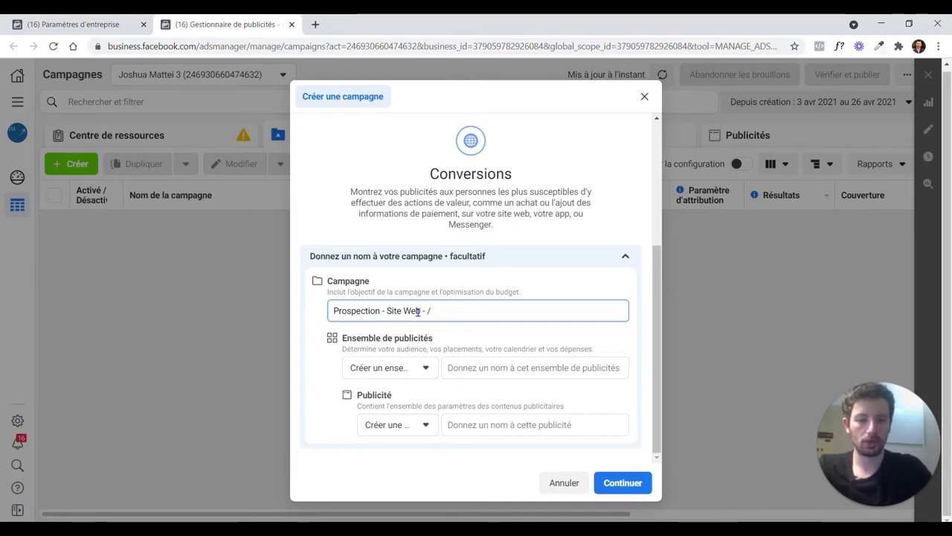
{"action": "key", "text": "BackSpace"}
{"action": "type", "text": "Avril"}
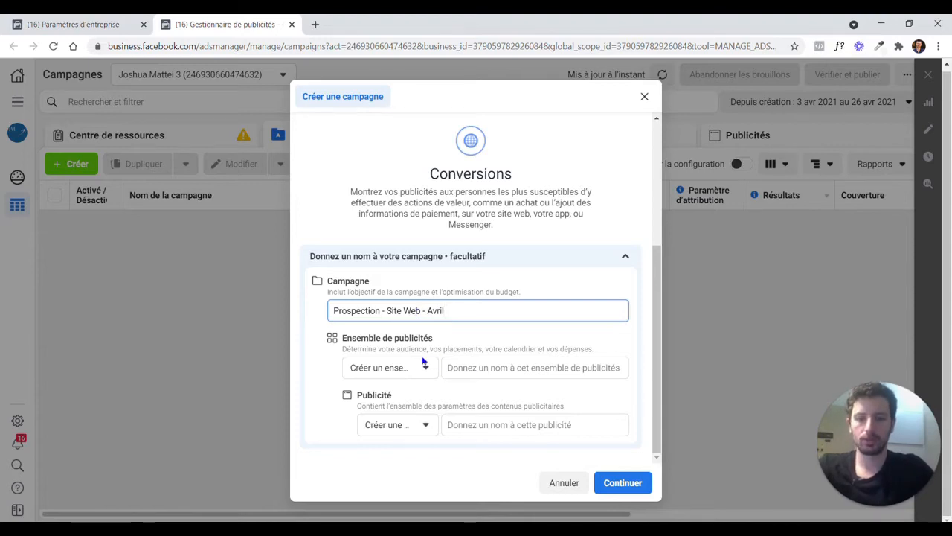
{"action": "left_click", "coordinate": [487, 367]}
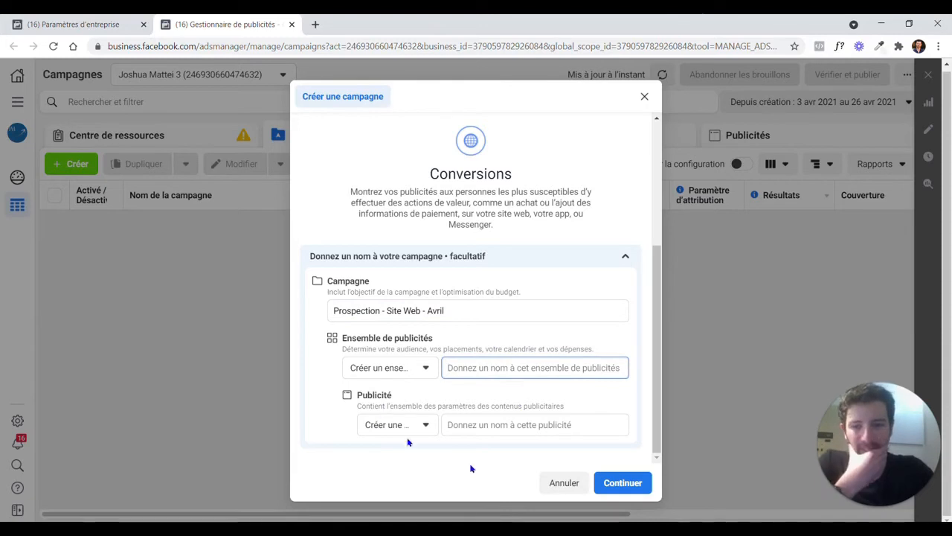
{"action": "left_click", "coordinate": [622, 482]}
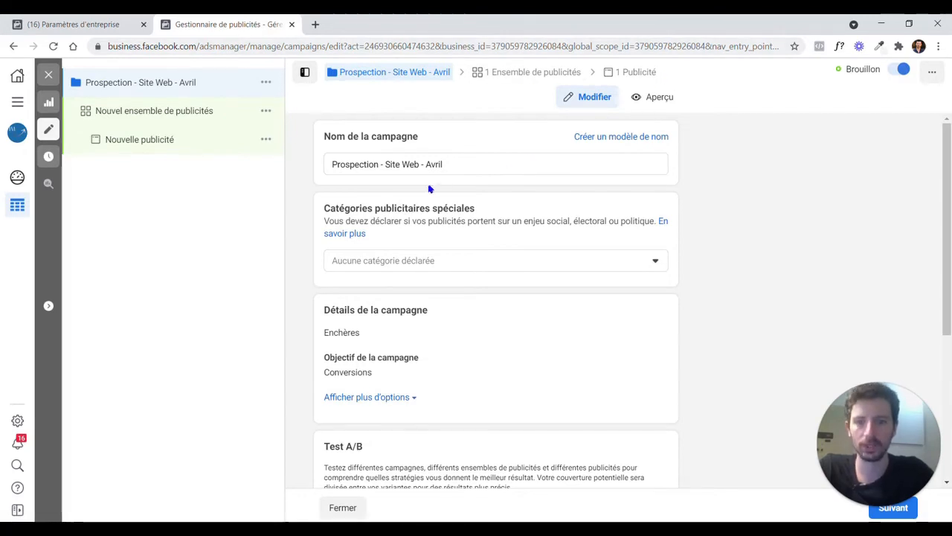
- Review the campaign name and the choices for special ad categories without declaring any category
{"action": "scroll", "coordinate": [368, 195], "scroll_direction": "down", "scroll_amount": 1}
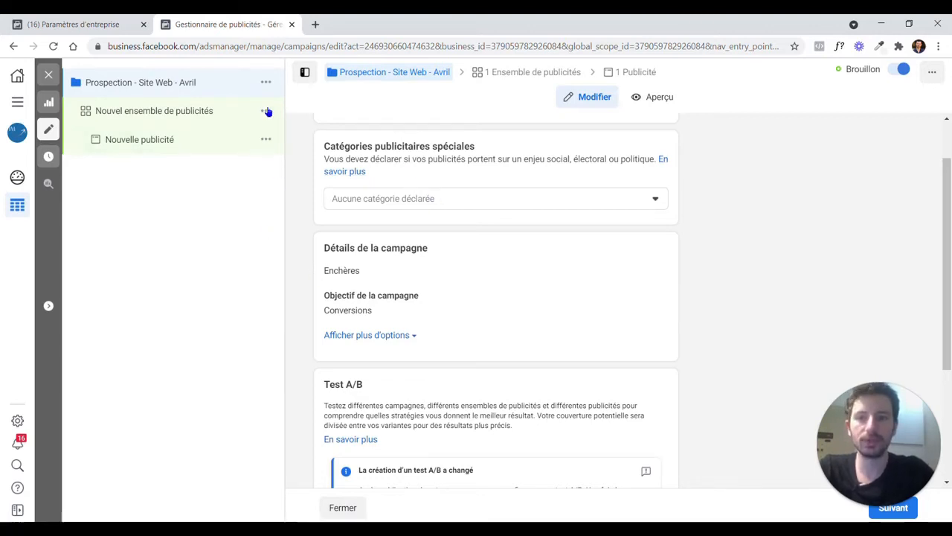
{"action": "scroll", "coordinate": [526, 192], "scroll_direction": "up", "scroll_amount": 1}
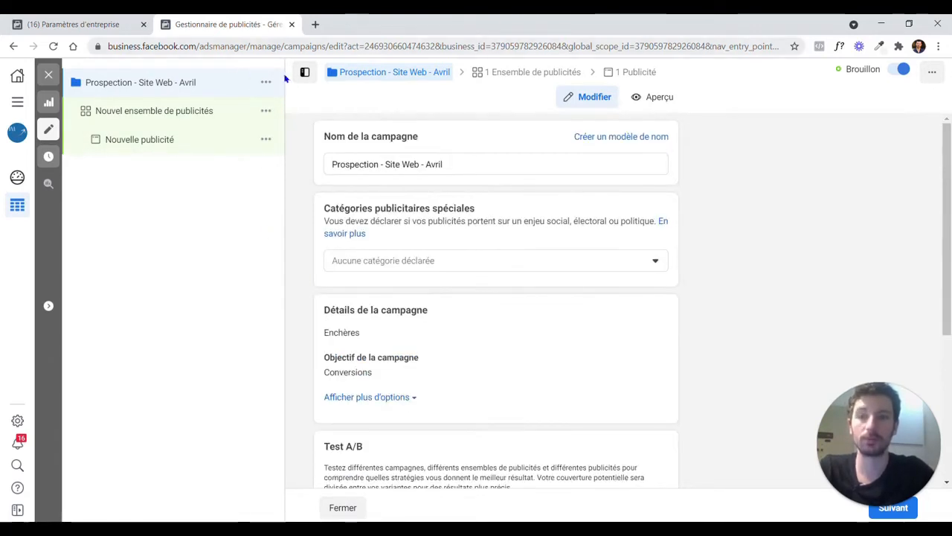
{"action": "left_click_drag", "start_coordinate": [457, 164], "coordinate": [323, 162]}
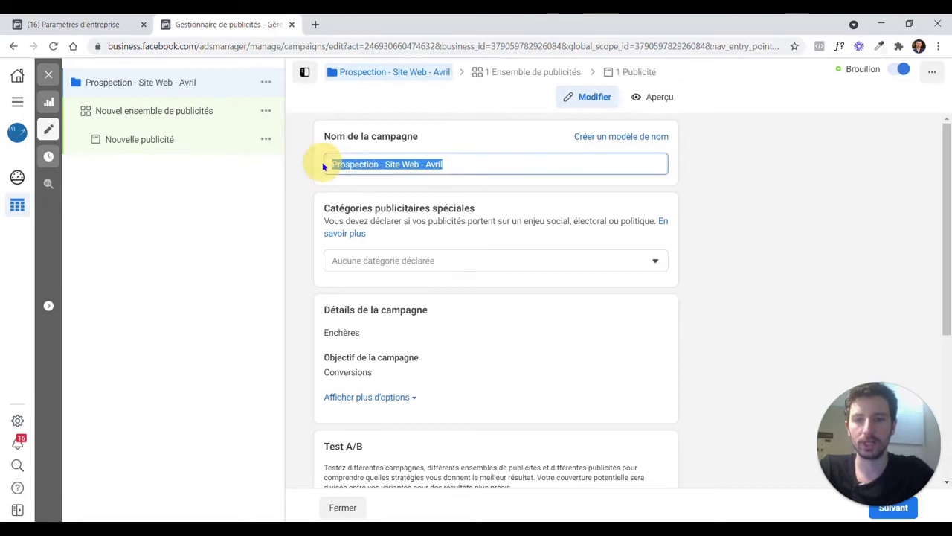
{"action": "left_click", "coordinate": [500, 212]}
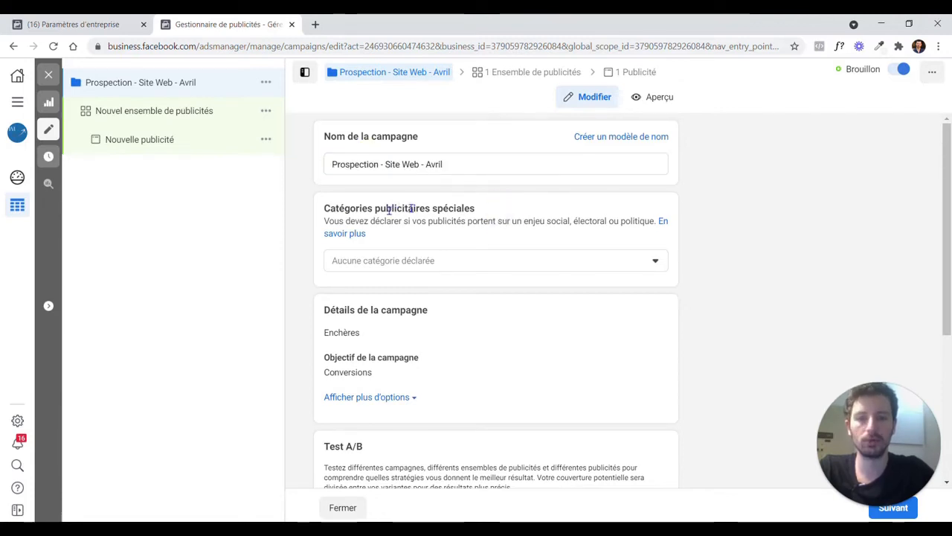
{"action": "left_click", "coordinate": [663, 264]}
{"action": "left_click", "coordinate": [741, 273]}
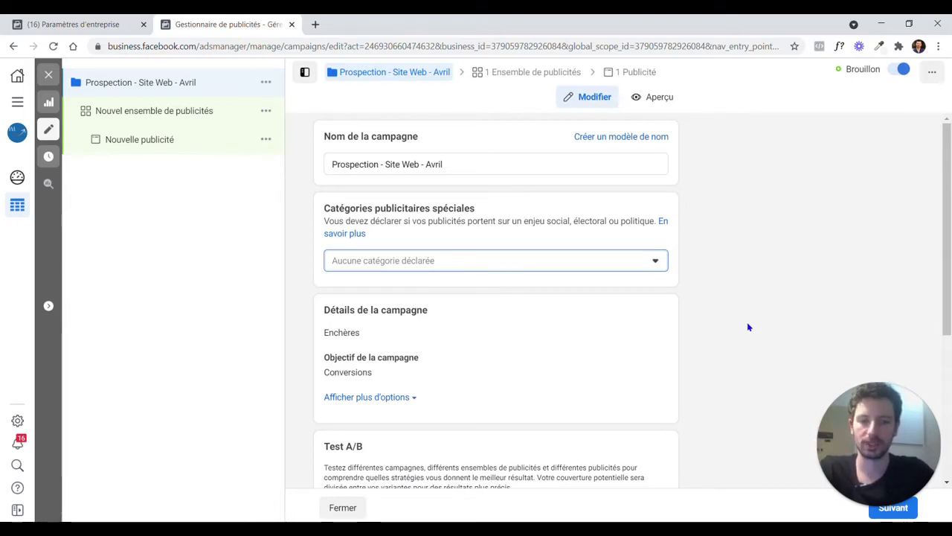
{"action": "left_click_drag", "start_coordinate": [876, 420], "coordinate": [875, 294]}
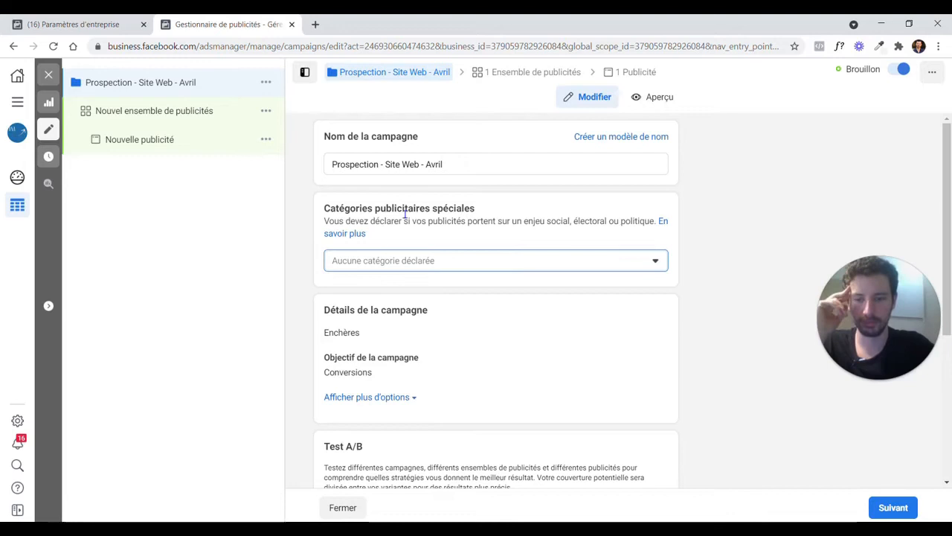
- Examine the buying type choices and the objective in the campaign details, keeping Enchères
{"action": "scroll", "coordinate": [353, 243], "scroll_direction": "down", "scroll_amount": 2}
{"action": "mouse_move", "coordinate": [419, 210]}
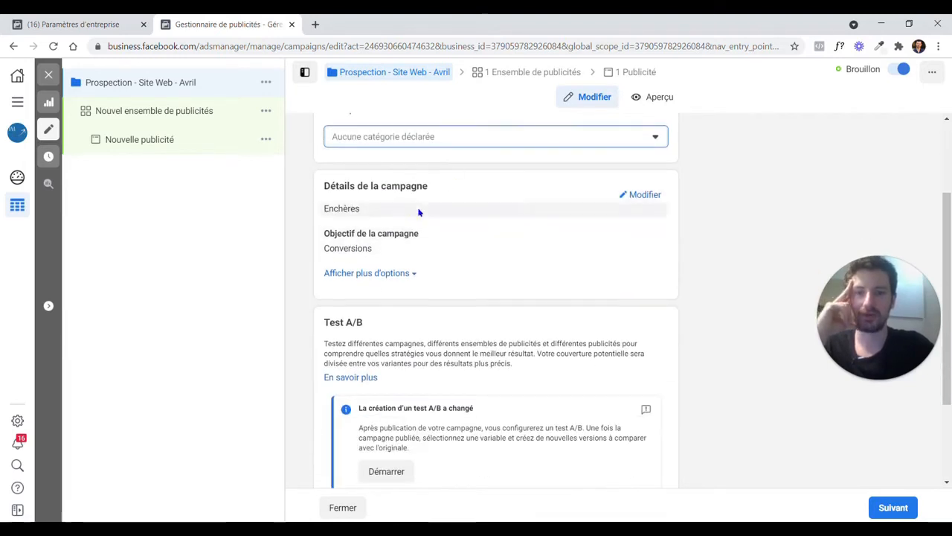
{"action": "left_click", "coordinate": [652, 195]}
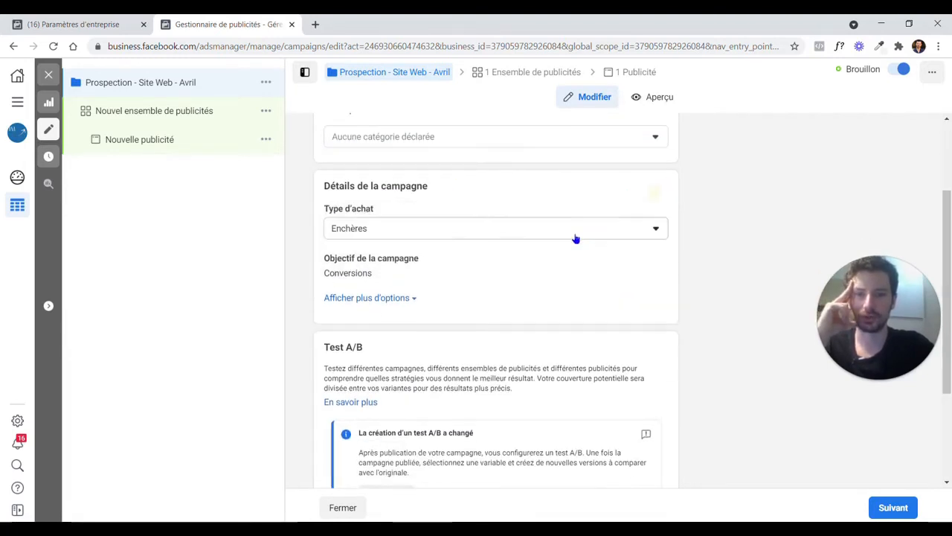
{"action": "left_click", "coordinate": [476, 233]}
{"action": "left_click", "coordinate": [522, 218]}
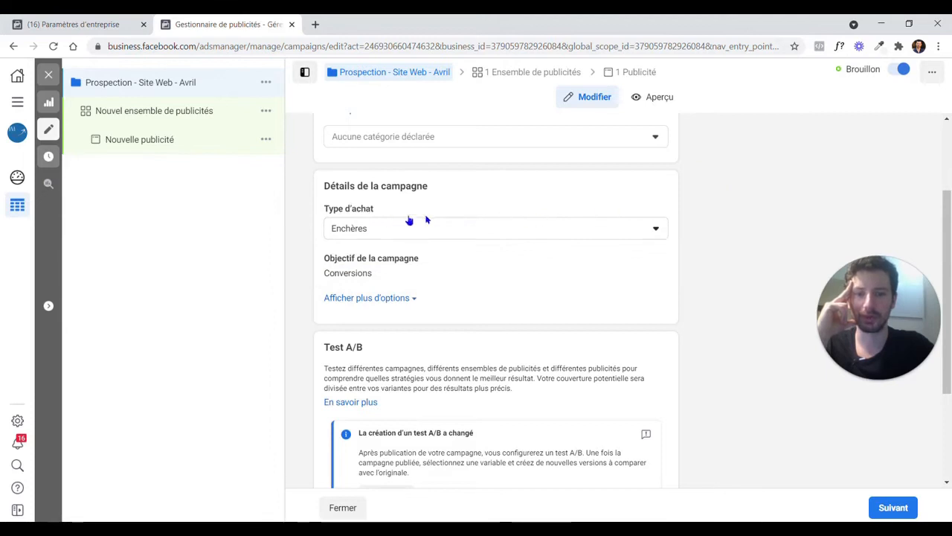
{"action": "mouse_move", "coordinate": [425, 259]}
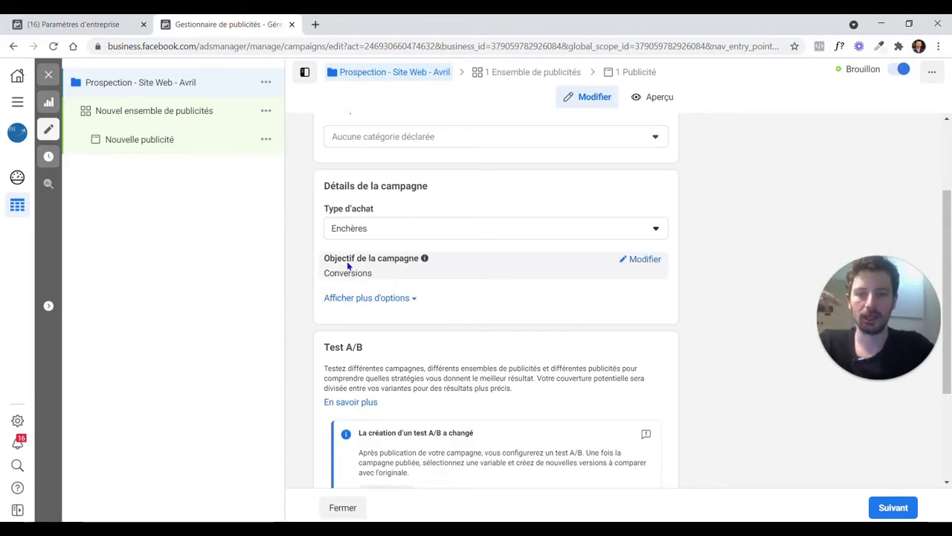
- Show the additional campaign detail options and add a campaign spending limit of 1 000,00 €
{"action": "left_click", "coordinate": [402, 300]}
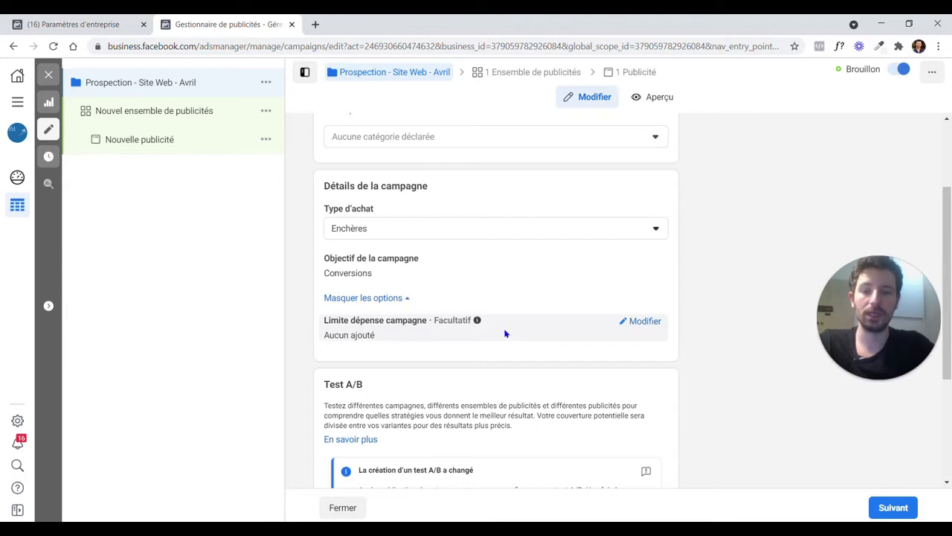
{"action": "left_click", "coordinate": [645, 322]}
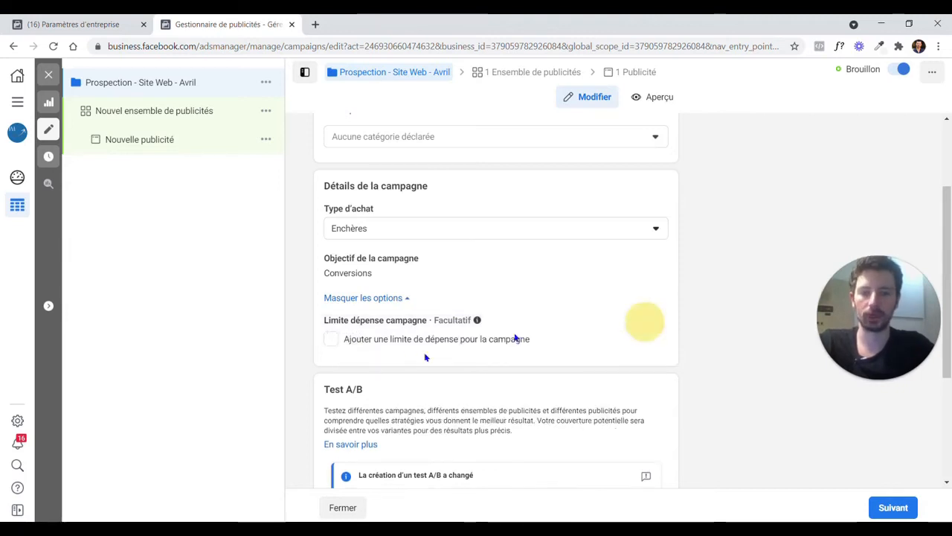
{"action": "left_click", "coordinate": [332, 338]}
{"action": "left_click", "coordinate": [358, 361]}
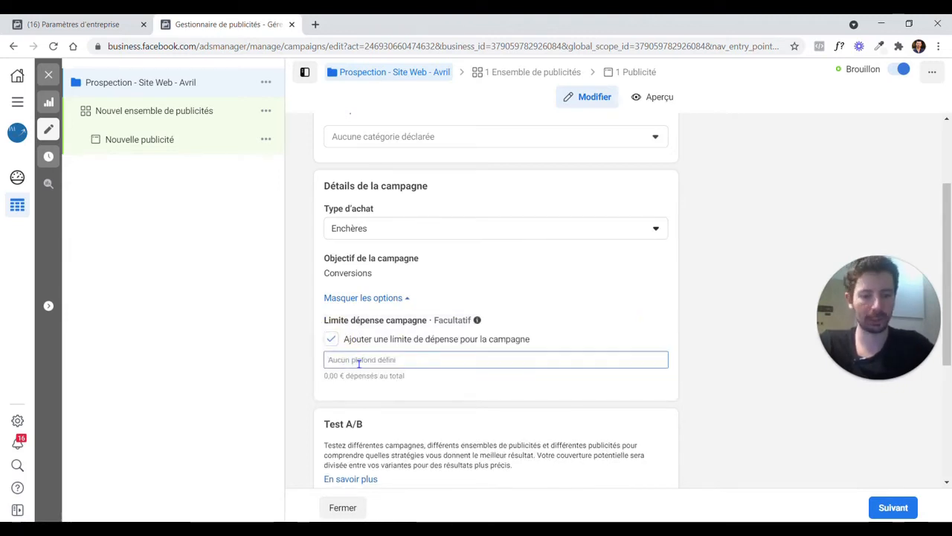
{"action": "type", "text": "1000"}
{"action": "left_click", "coordinate": [301, 298]}
{"action": "scroll", "coordinate": [335, 223], "scroll_direction": "down", "scroll_amount": 3}
{"action": "scroll", "coordinate": [692, 224], "scroll_direction": "up", "scroll_amount": 2}
{"action": "left_click", "coordinate": [714, 187]}
{"action": "scroll", "coordinate": [613, 291], "scroll_direction": "down", "scroll_amount": 3}
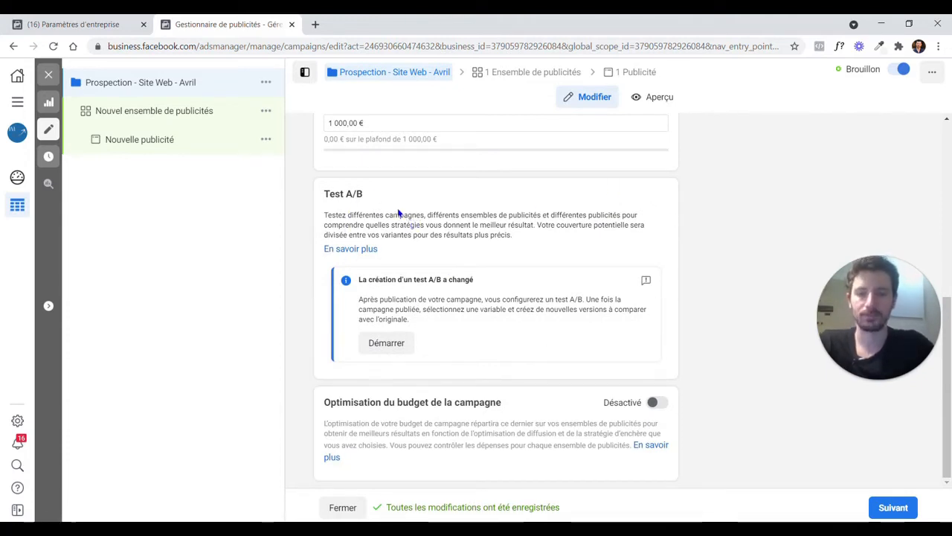
- Turn on budget optimisation for the campaign
{"action": "left_click_drag", "start_coordinate": [330, 405], "coordinate": [527, 406]}
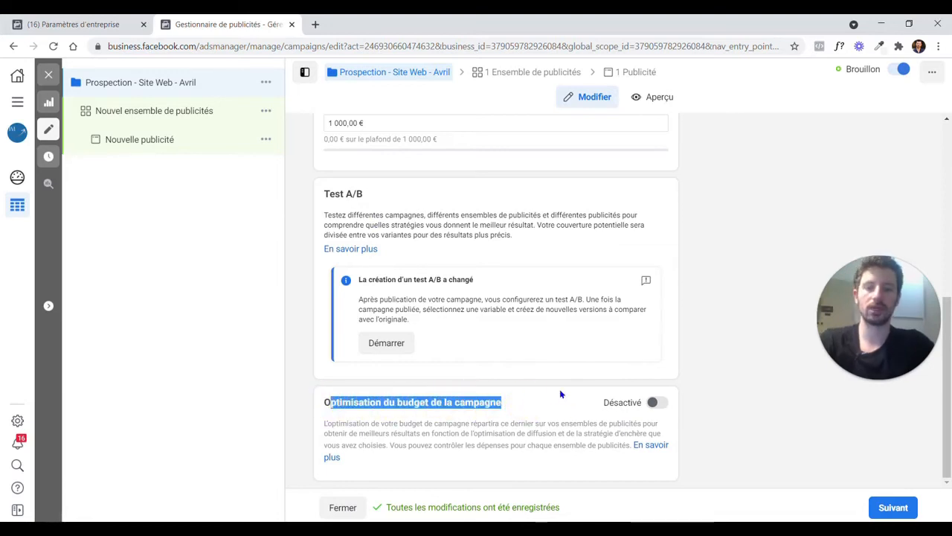
{"action": "left_click", "coordinate": [541, 409]}
{"action": "left_click", "coordinate": [657, 403]}
{"action": "scroll", "coordinate": [713, 241], "scroll_direction": "down", "scroll_amount": 1}
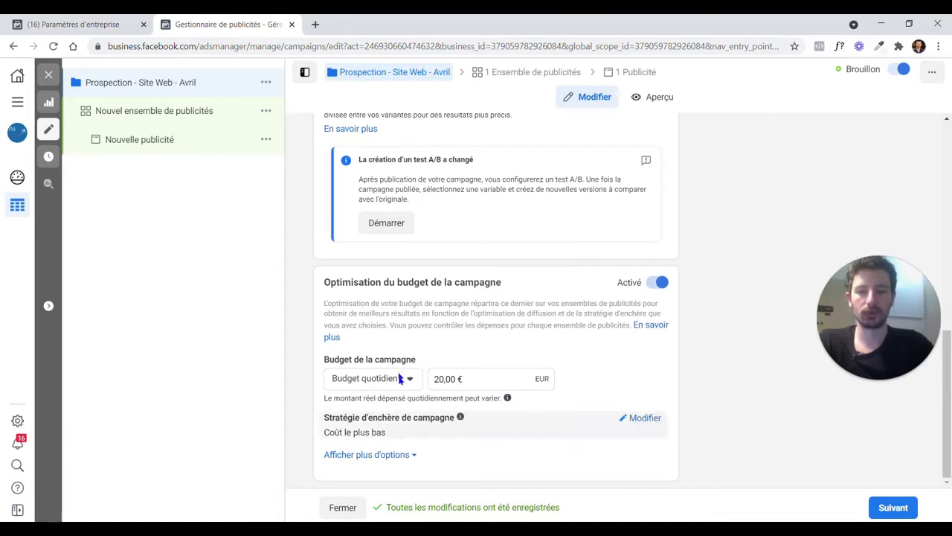
- Change the campaign budget type to Budget global and set the amount to 700,00 €
{"action": "left_click", "coordinate": [404, 379]}
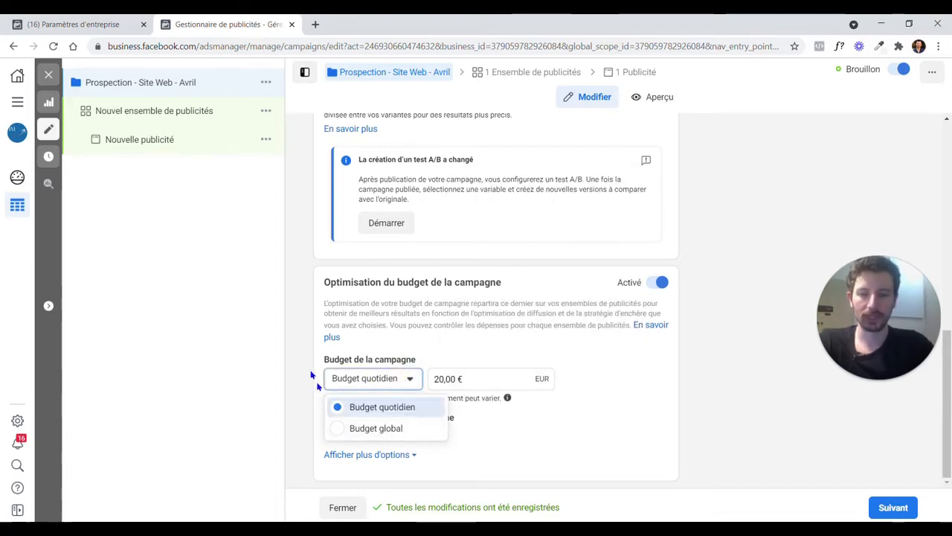
{"action": "left_click", "coordinate": [376, 428]}
{"action": "double_click", "coordinate": [430, 395]}
{"action": "type", "text": "700"}
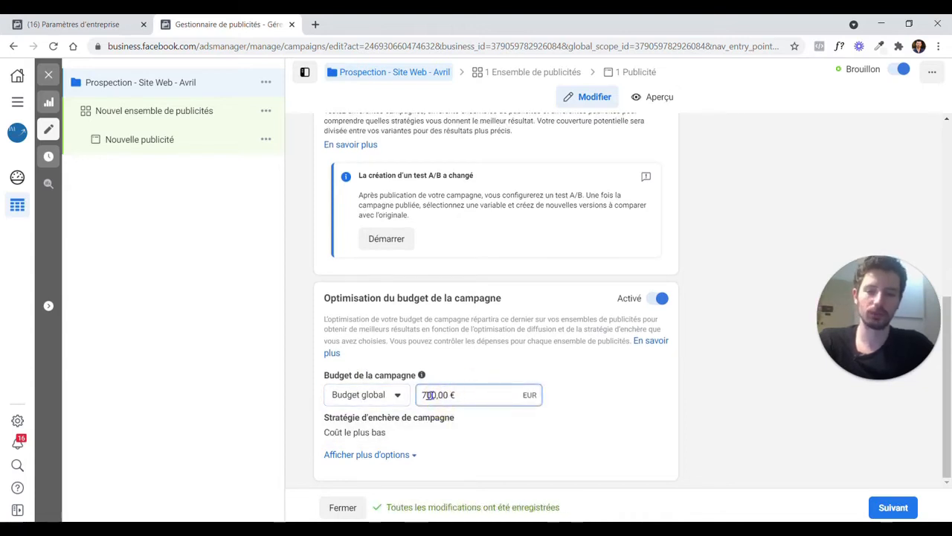
- Switch the campaign budget type to Budget quotidien, then return it to Budget global
{"action": "left_click", "coordinate": [383, 397]}
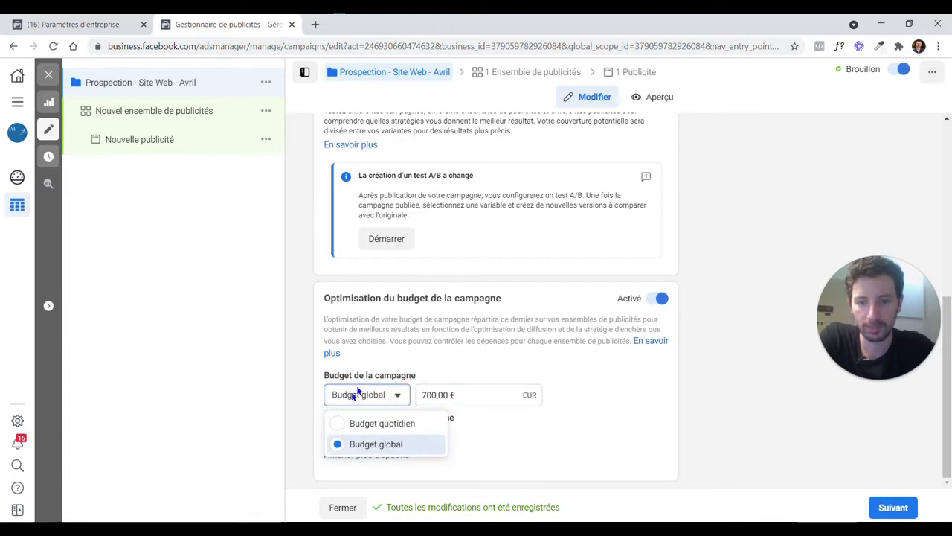
{"action": "left_click", "coordinate": [340, 426]}
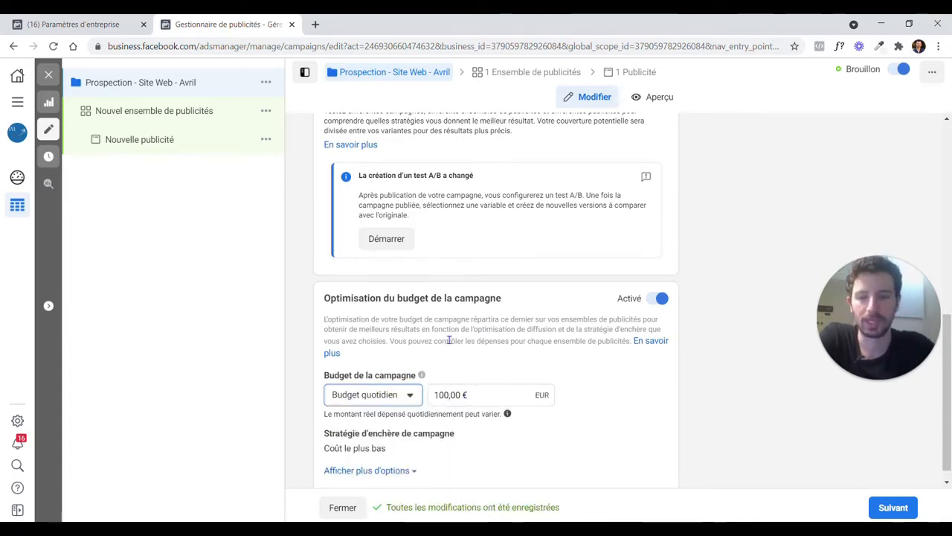
{"action": "scroll", "coordinate": [456, 353], "scroll_direction": "down", "scroll_amount": 1}
{"action": "left_click", "coordinate": [381, 382]}
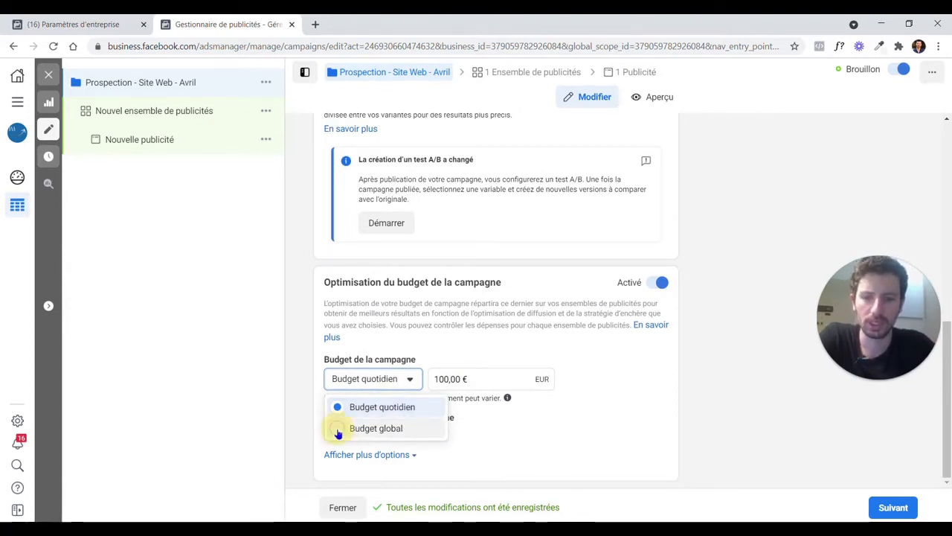
{"action": "left_click", "coordinate": [376, 429]}
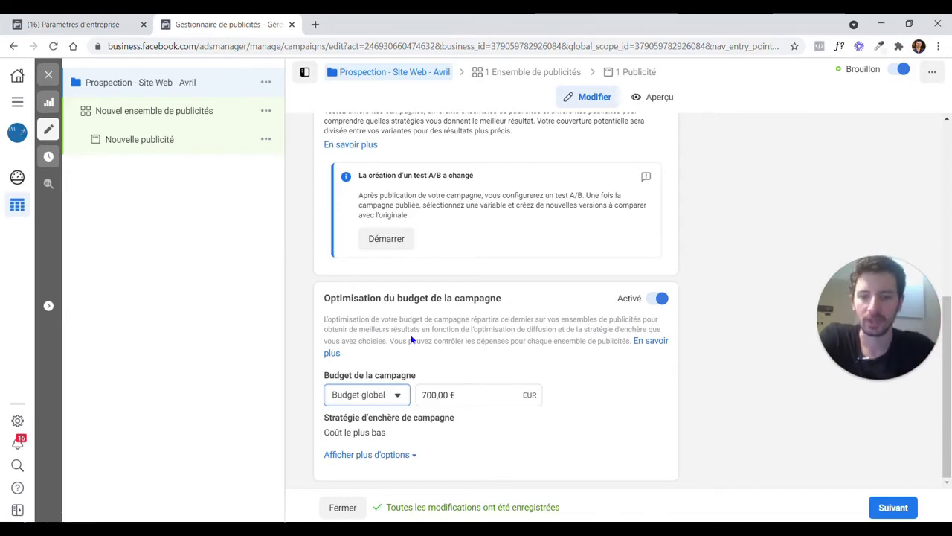
- Examine the ad set's conversion, schedule and audience settings, including the additional budget and calendar options
{"action": "left_click", "coordinate": [528, 72]}
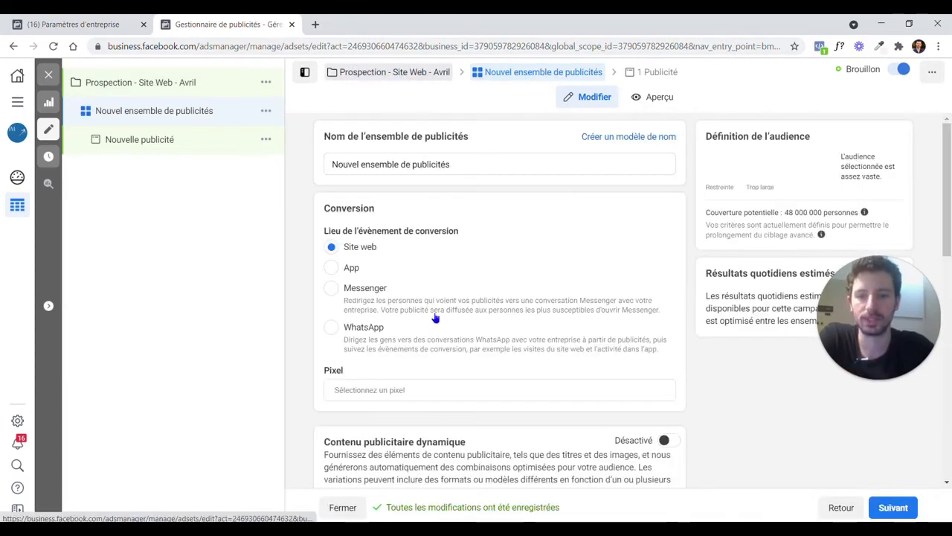
{"action": "scroll", "coordinate": [414, 277], "scroll_direction": "down", "scroll_amount": 7}
{"action": "scroll", "coordinate": [414, 278], "scroll_direction": "down", "scroll_amount": 2}
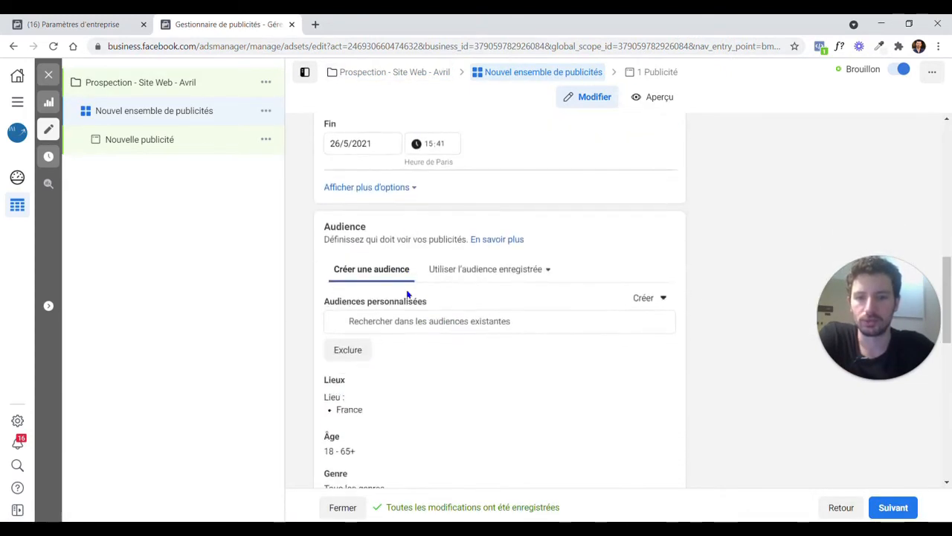
{"action": "scroll", "coordinate": [409, 291], "scroll_direction": "up", "scroll_amount": 2}
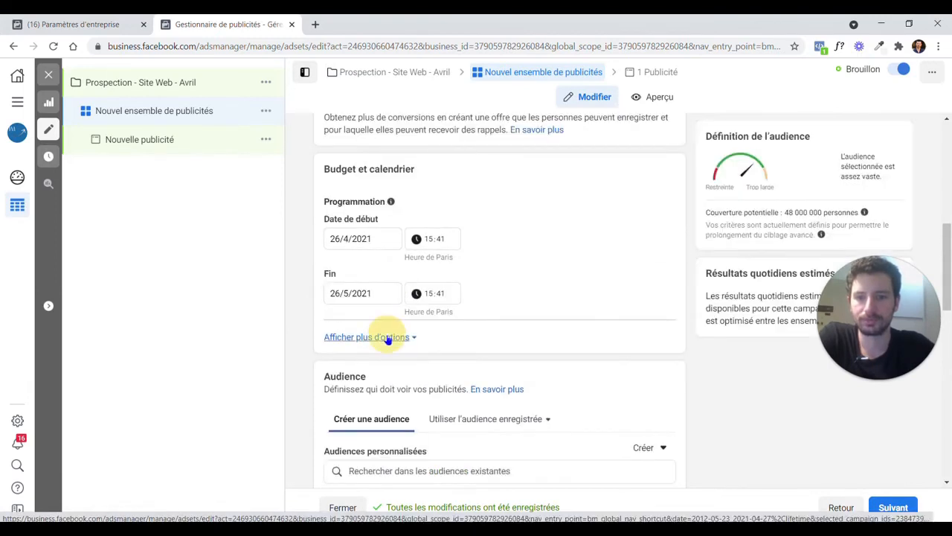
{"action": "left_click", "coordinate": [382, 336]}
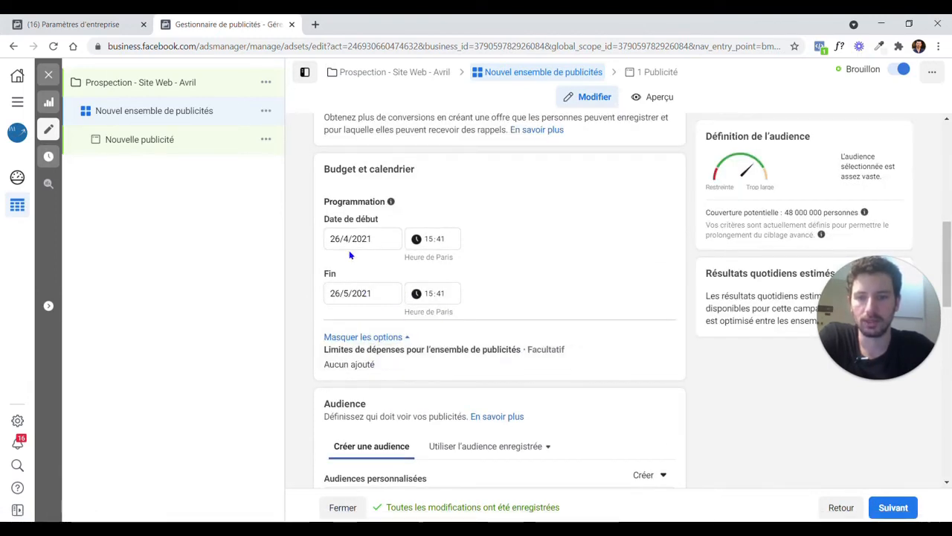
{"action": "scroll", "coordinate": [406, 210], "scroll_direction": "down", "scroll_amount": 1}
{"action": "scroll", "coordinate": [407, 210], "scroll_direction": "down", "scroll_amount": 2}
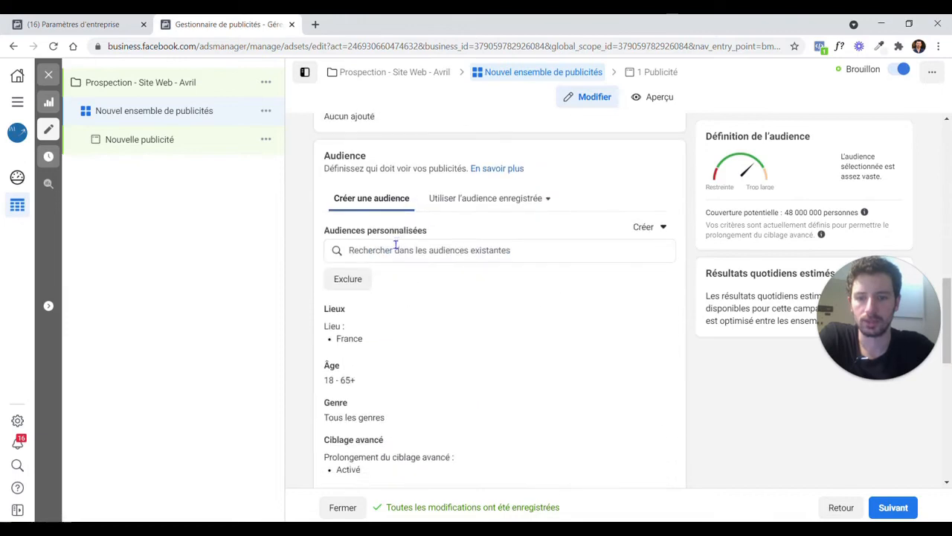
{"action": "scroll", "coordinate": [382, 270], "scroll_direction": "up", "scroll_amount": 7}
{"action": "scroll", "coordinate": [383, 267], "scroll_direction": "down", "scroll_amount": 1}
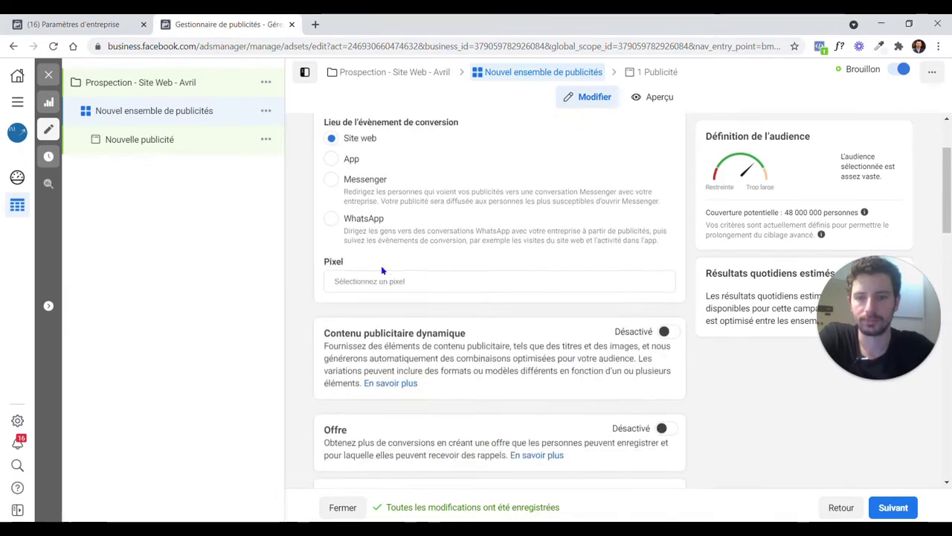
{"action": "scroll", "coordinate": [383, 267], "scroll_direction": "up", "scroll_amount": 2}
- Return to the campaign settings and check the budget type choices and their explanation, keeping Budget global
{"action": "left_click", "coordinate": [432, 78]}
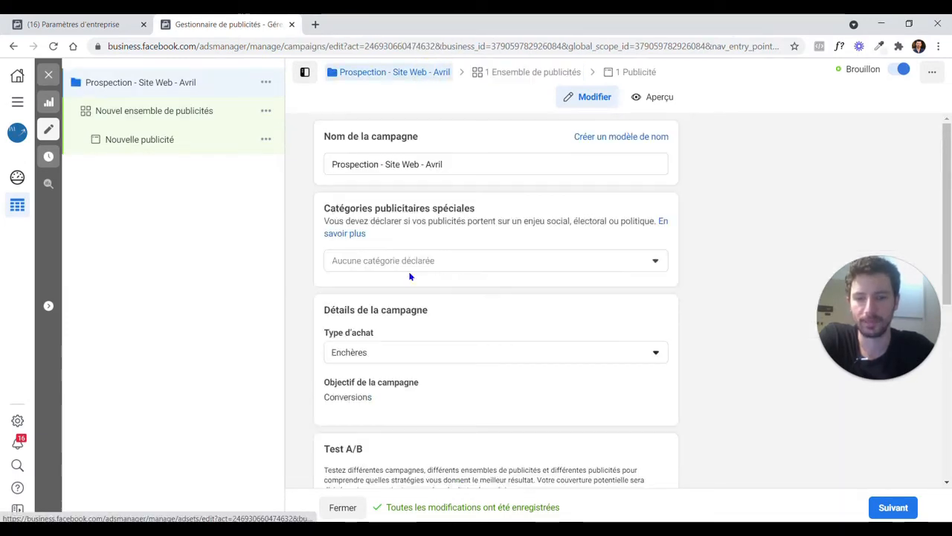
{"action": "scroll", "coordinate": [387, 312], "scroll_direction": "down", "scroll_amount": 5}
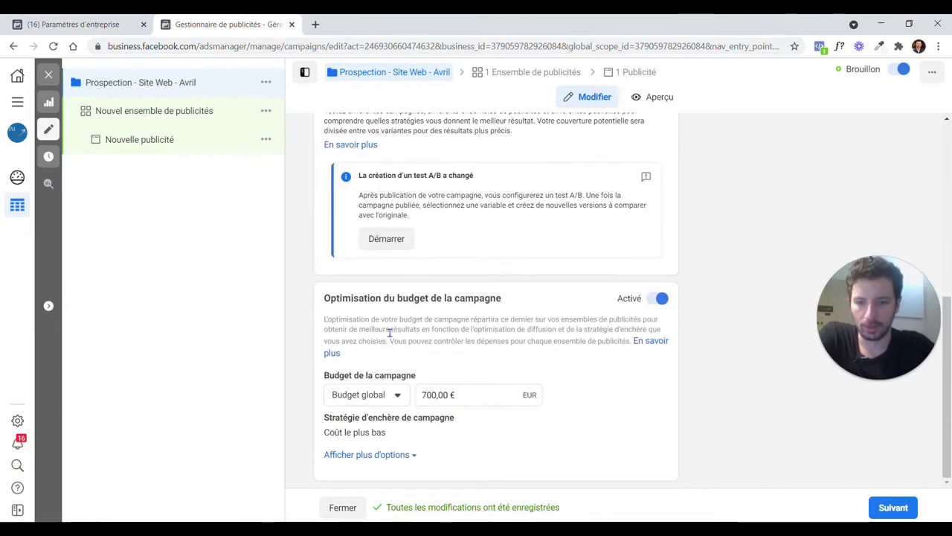
{"action": "left_click", "coordinate": [389, 396]}
{"action": "mouse_move", "coordinate": [422, 375]}
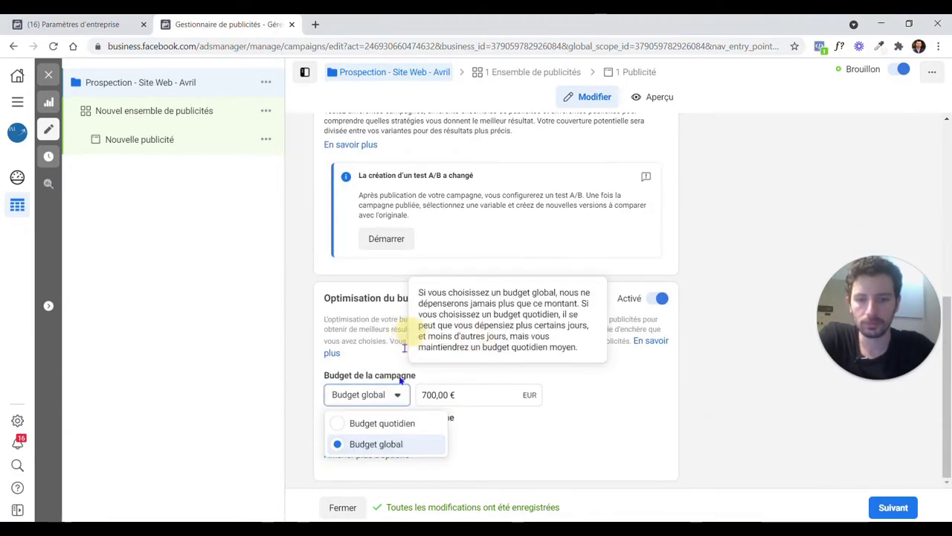
{"action": "left_click", "coordinate": [358, 447]}
{"action": "scroll", "coordinate": [386, 290], "scroll_direction": "up", "scroll_amount": 1}
{"action": "scroll", "coordinate": [386, 290], "scroll_direction": "up", "scroll_amount": 4}
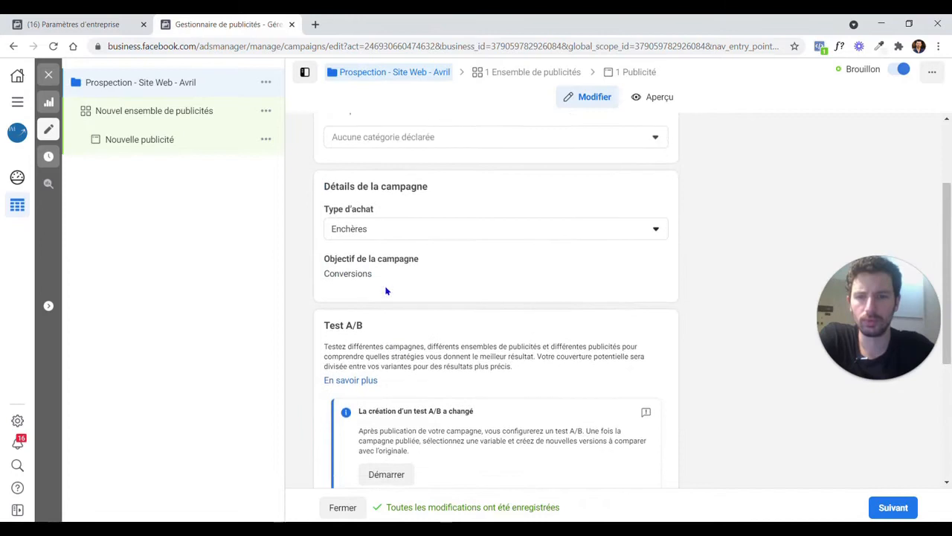
{"action": "scroll", "coordinate": [409, 231], "scroll_direction": "down", "scroll_amount": 5}
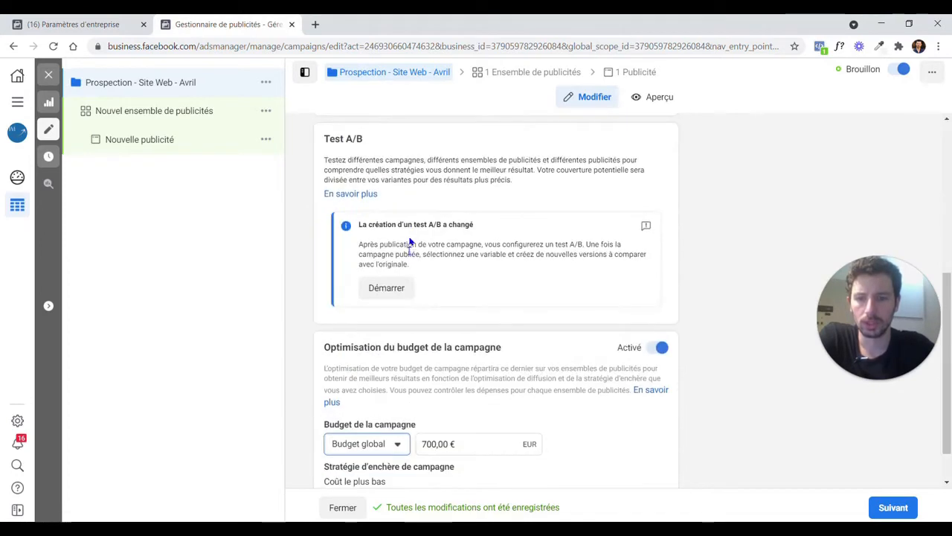
- Show the additional campaign budget options and set the ads to run on a schedule
{"action": "left_click", "coordinate": [364, 454]}
{"action": "scroll", "coordinate": [332, 357], "scroll_direction": "down", "scroll_amount": 1}
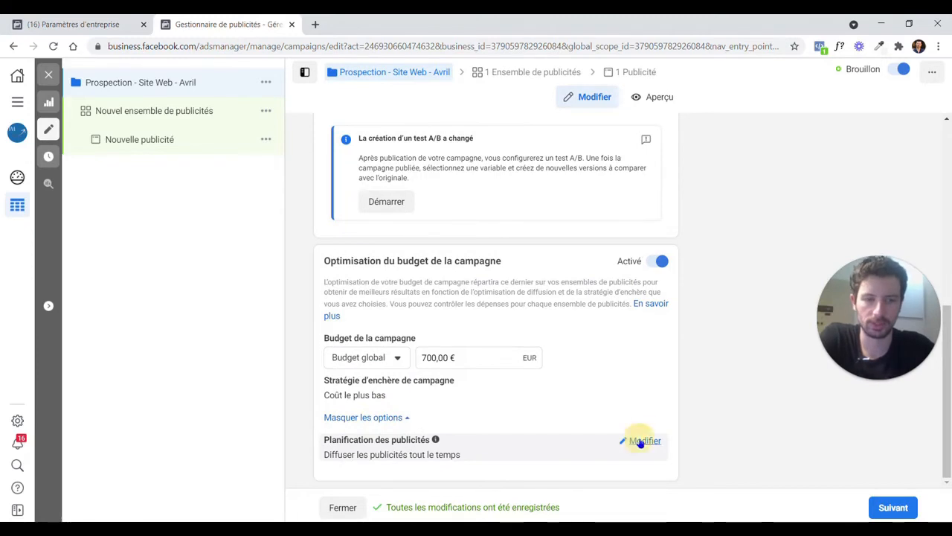
{"action": "left_click", "coordinate": [633, 442]}
{"action": "left_click", "coordinate": [331, 453]}
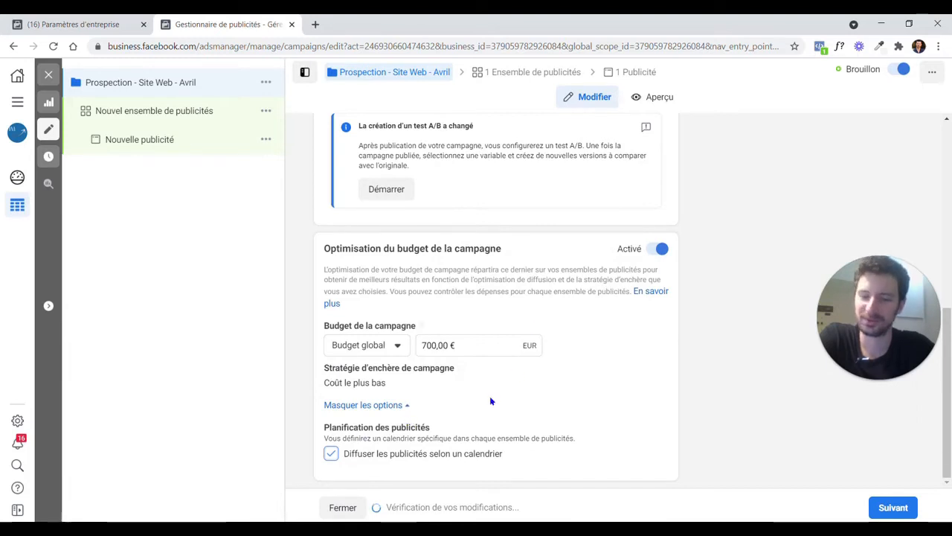
- Examine the ad set's weekly delivery schedule grid and its time zone choices, leaving them as they are
{"action": "left_click", "coordinate": [533, 73]}
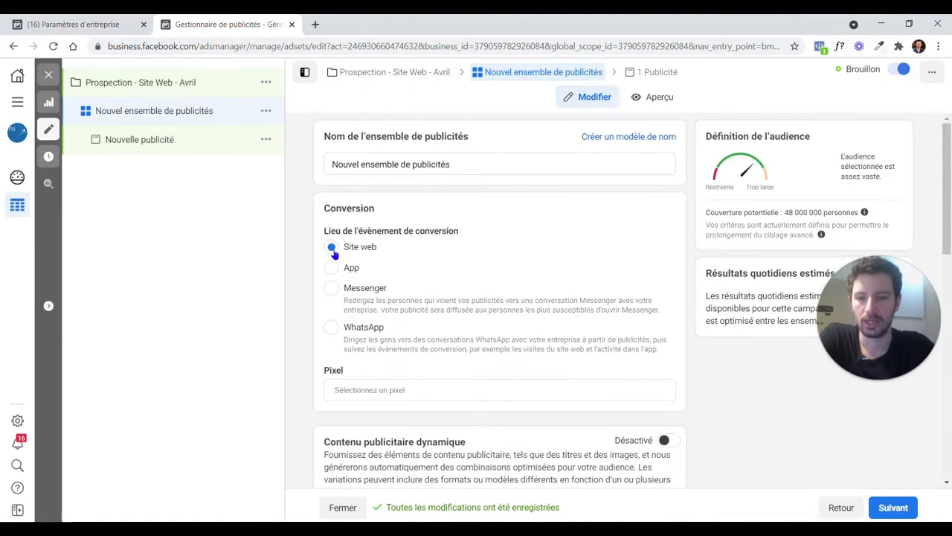
{"action": "scroll", "coordinate": [313, 313], "scroll_direction": "down", "scroll_amount": 7}
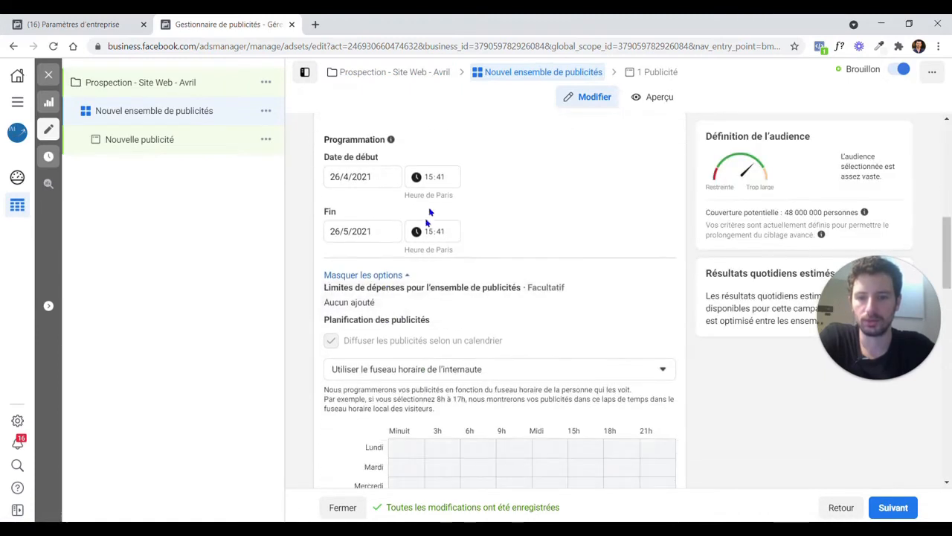
{"action": "scroll", "coordinate": [445, 347], "scroll_direction": "down", "scroll_amount": 3}
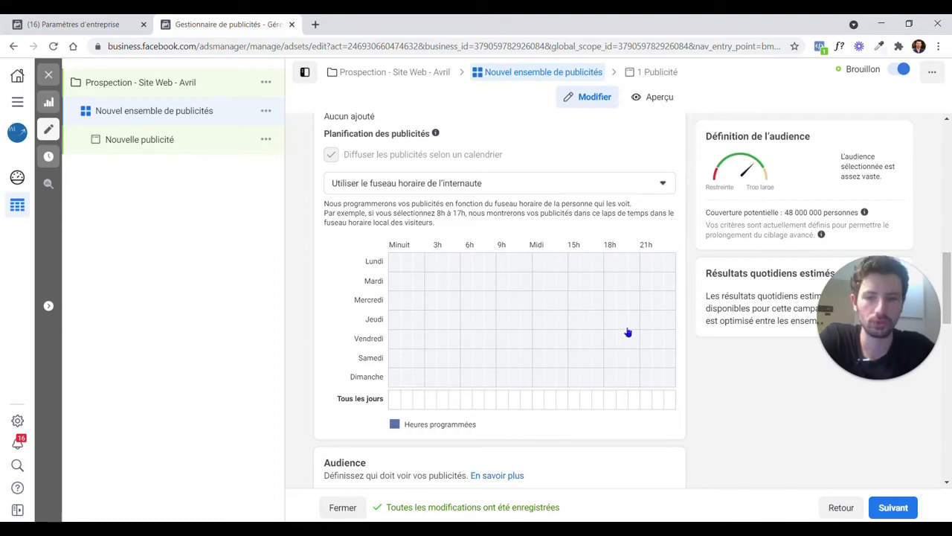
{"action": "left_click", "coordinate": [506, 182]}
{"action": "left_click", "coordinate": [305, 308]}
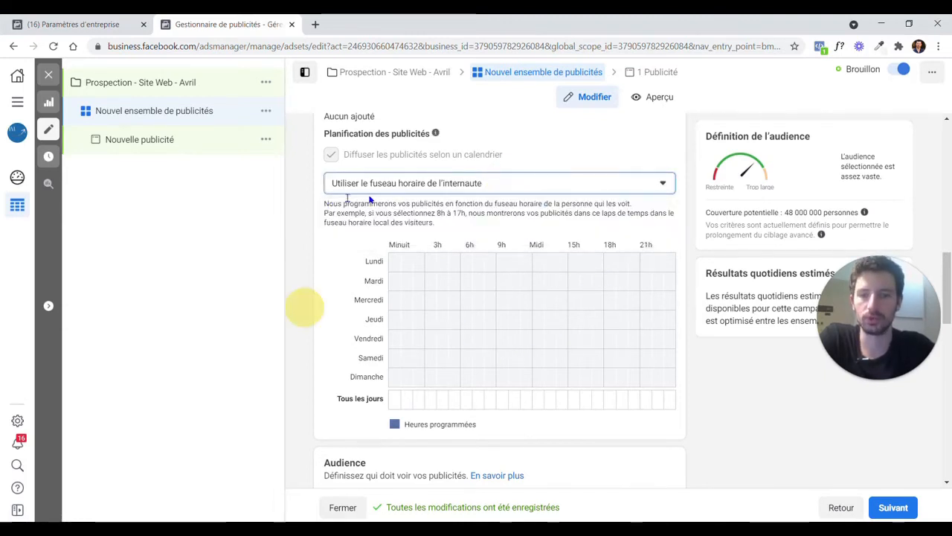
- Return to the campaign settings, change the budget type to Budget quotidien and set the amount to 20,00 €
{"action": "left_click", "coordinate": [358, 78]}
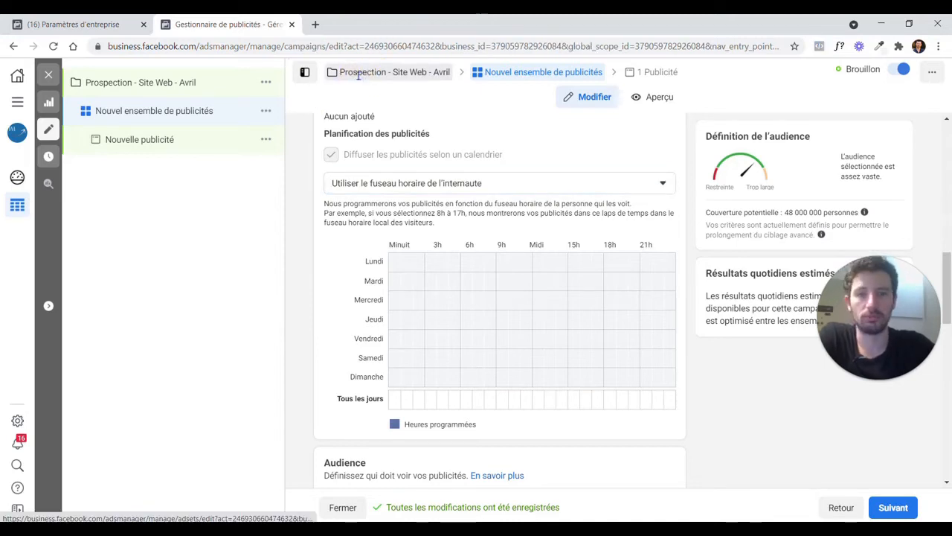
{"action": "scroll", "coordinate": [431, 242], "scroll_direction": "down", "scroll_amount": 5}
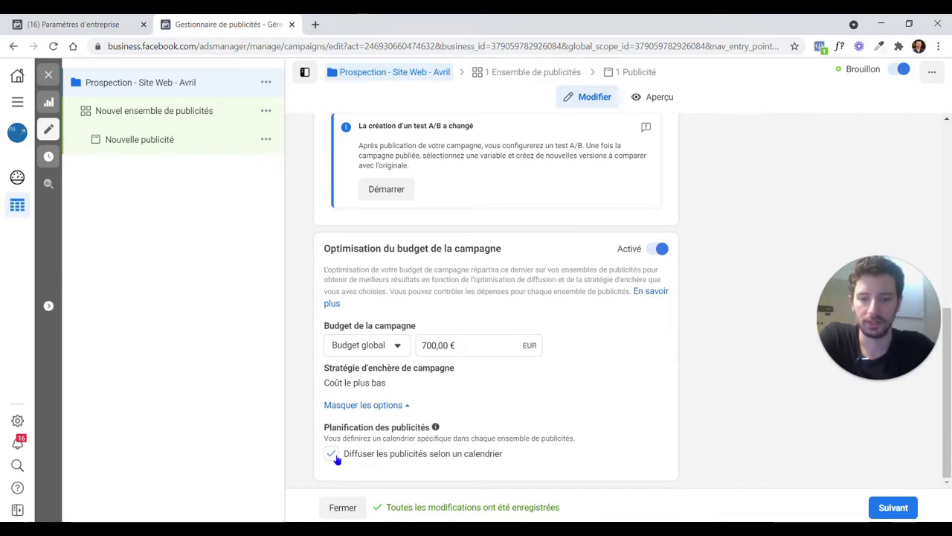
{"action": "left_click", "coordinate": [393, 346]}
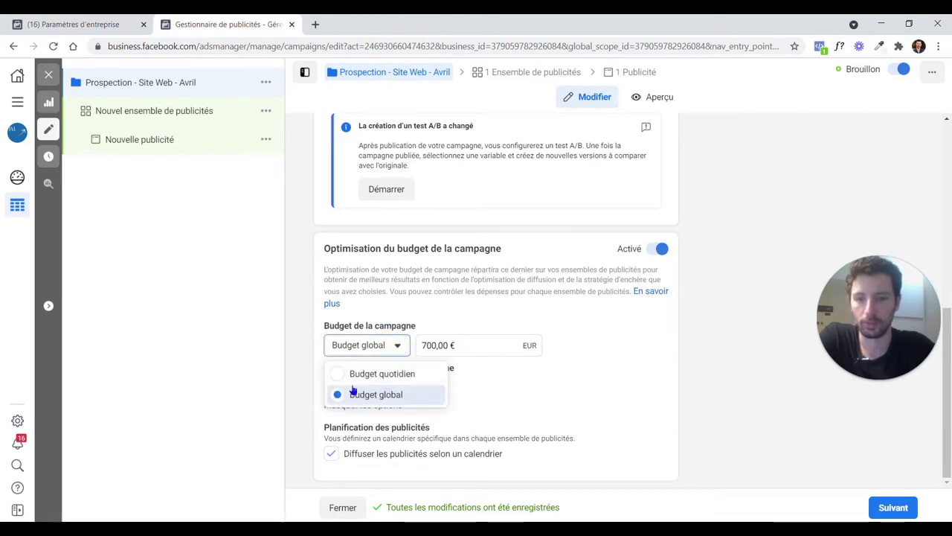
{"action": "left_click", "coordinate": [343, 373]}
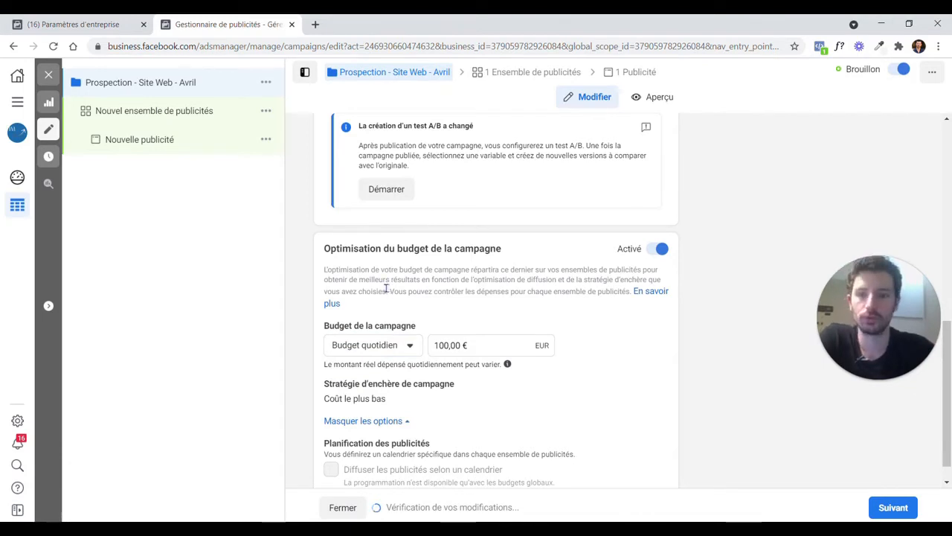
{"action": "scroll", "coordinate": [327, 297], "scroll_direction": "down", "scroll_amount": 1}
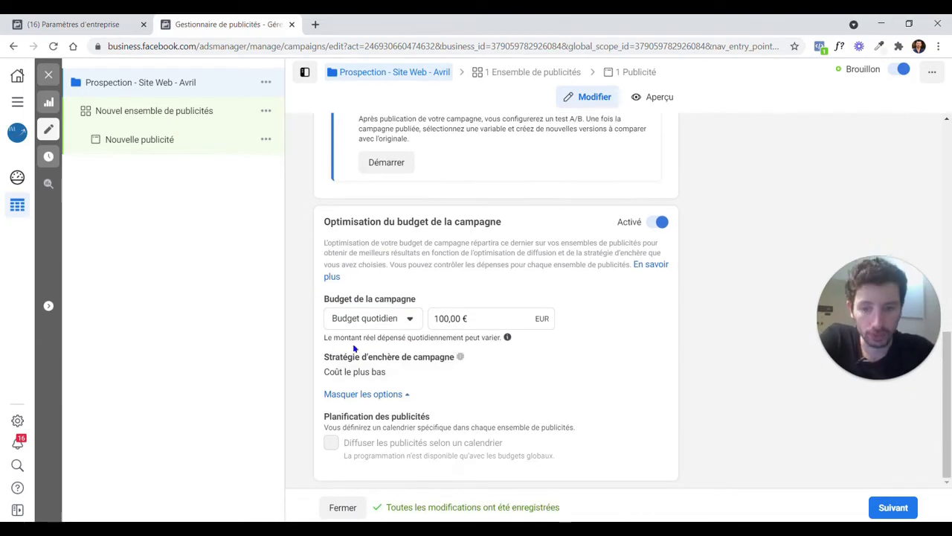
{"action": "double_click", "coordinate": [439, 319]}
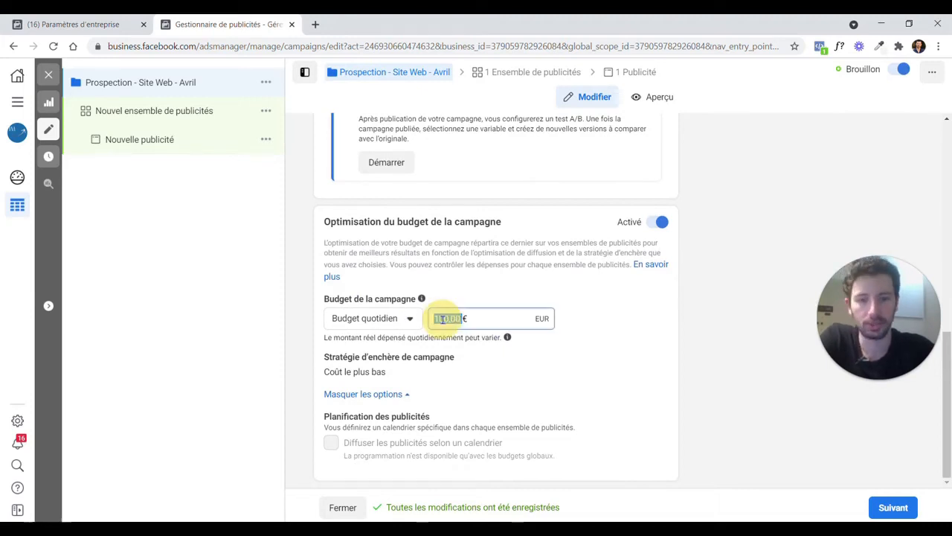
{"action": "type", "text": "20"}
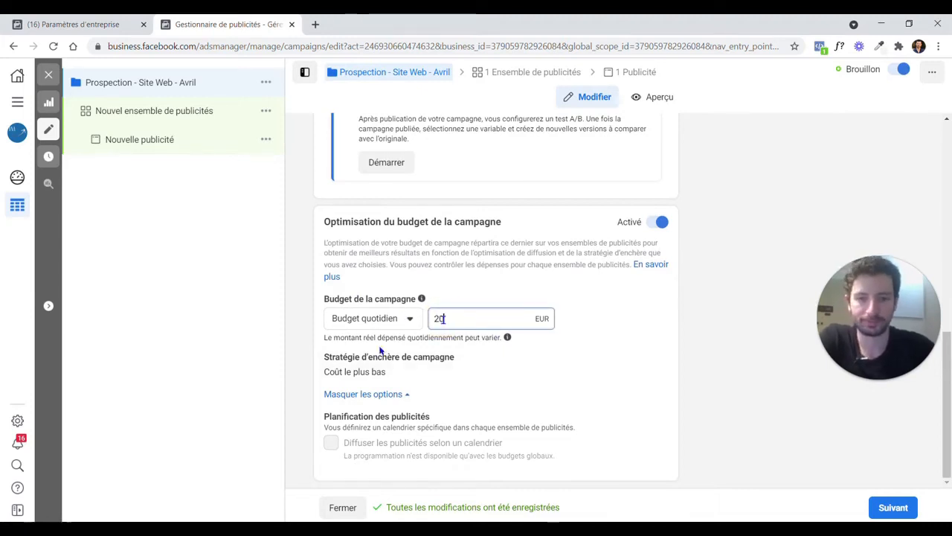
{"action": "left_click", "coordinate": [317, 264]}
- Review the campaign bid strategy below the budget without changing it
{"action": "left_click_drag", "start_coordinate": [328, 360], "coordinate": [480, 365]}
{"action": "left_click", "coordinate": [480, 365]}
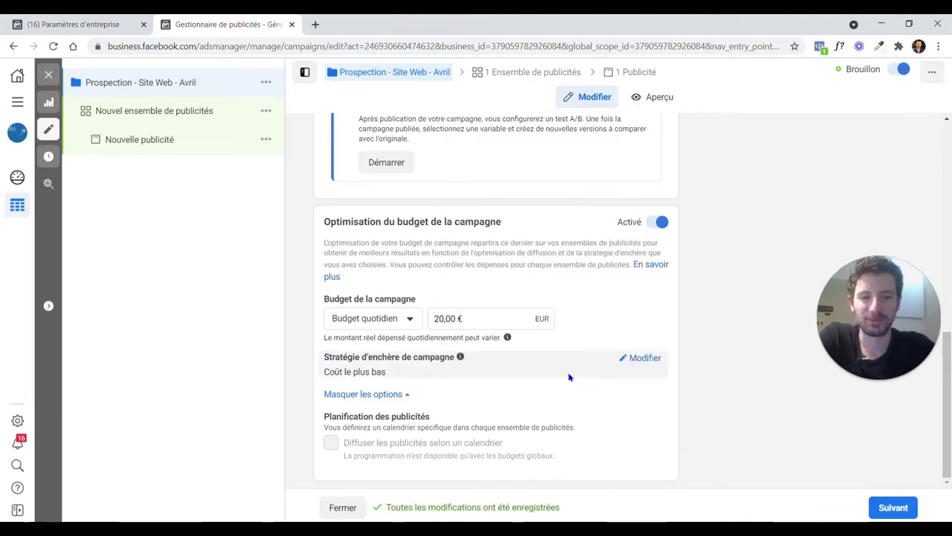
{"action": "left_click_drag", "start_coordinate": [389, 374], "coordinate": [314, 359]}
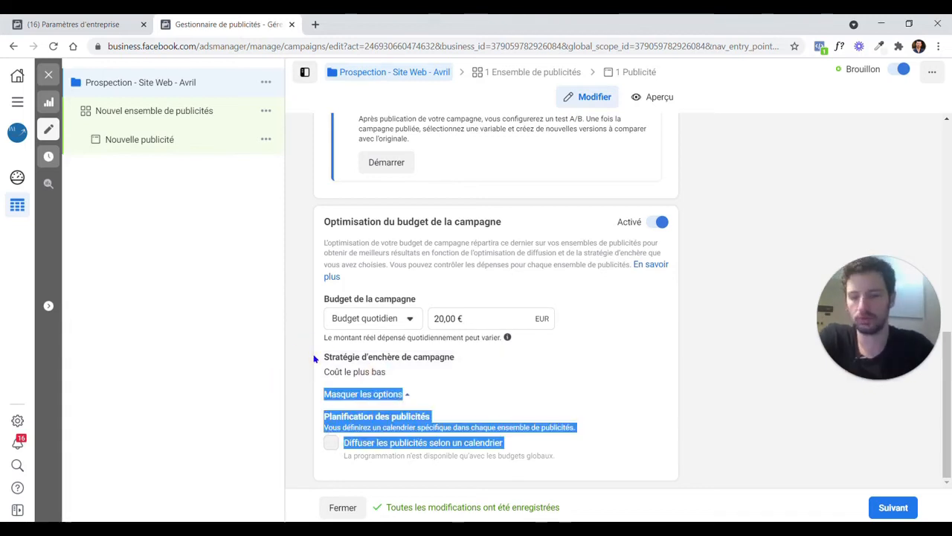
{"action": "left_click", "coordinate": [314, 350]}
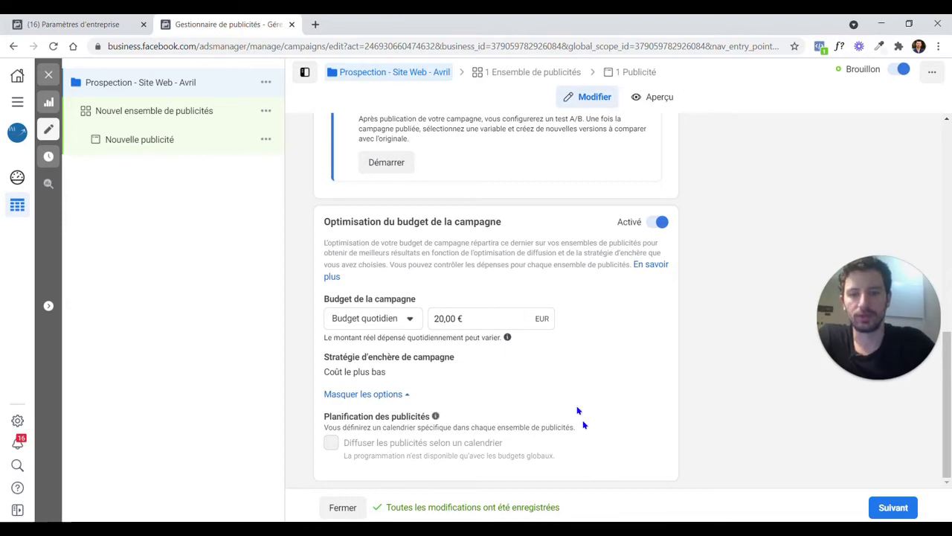
- Set the campaign bid strategy to Plafond de coût
{"action": "left_click", "coordinate": [633, 355]}
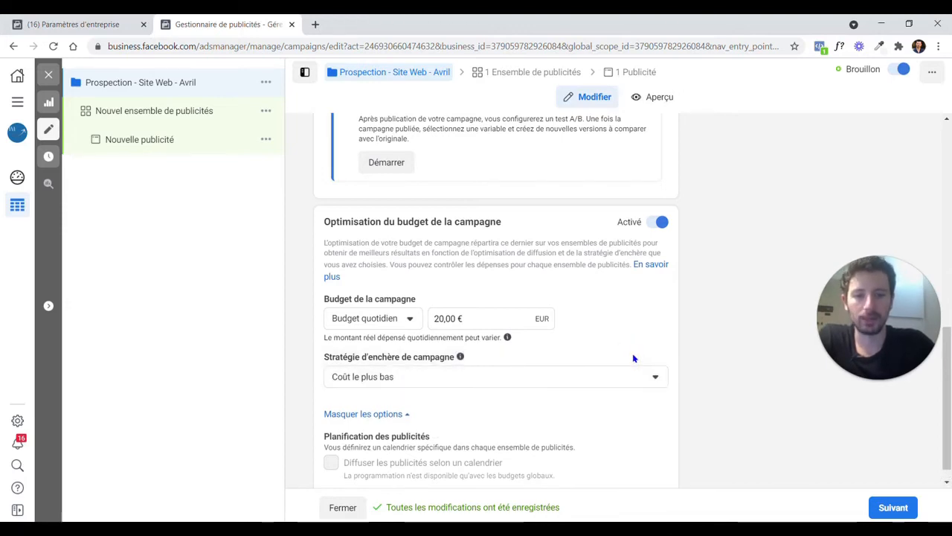
{"action": "left_click", "coordinate": [627, 378]}
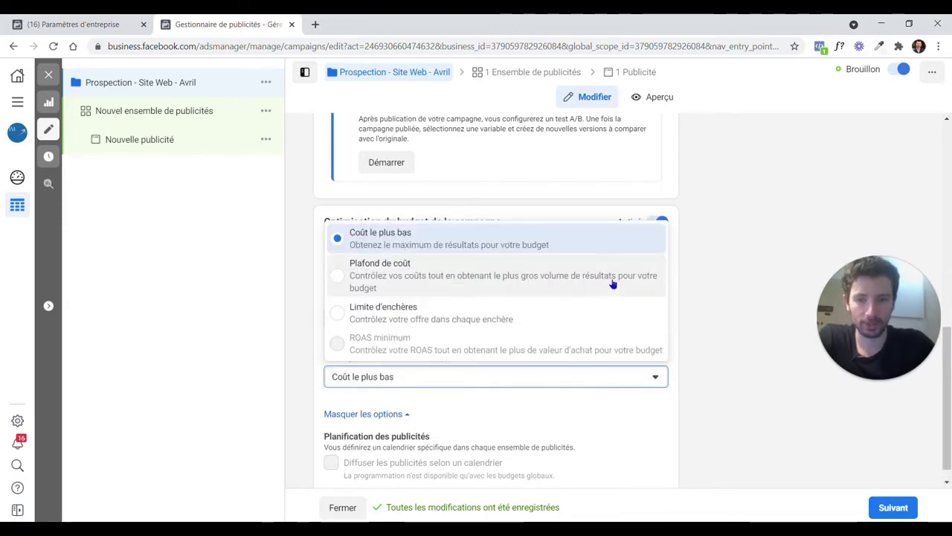
{"action": "left_click", "coordinate": [338, 275]}
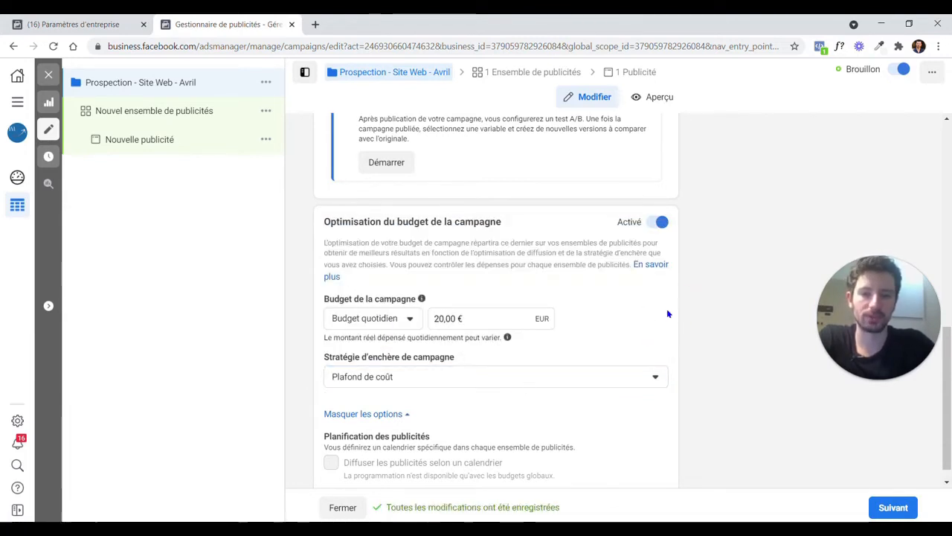
{"action": "scroll", "coordinate": [633, 328], "scroll_direction": "down", "scroll_amount": 1}
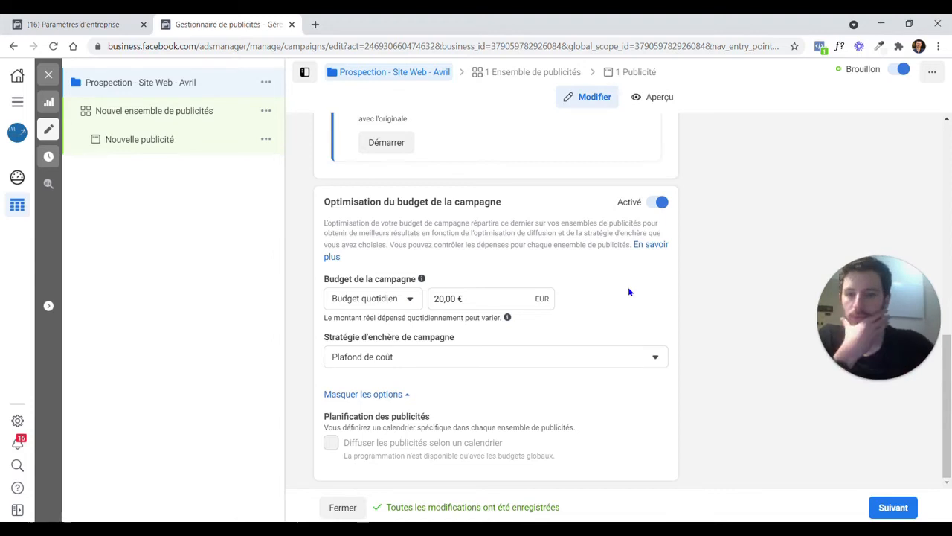
{"action": "mouse_move", "coordinate": [460, 336]}
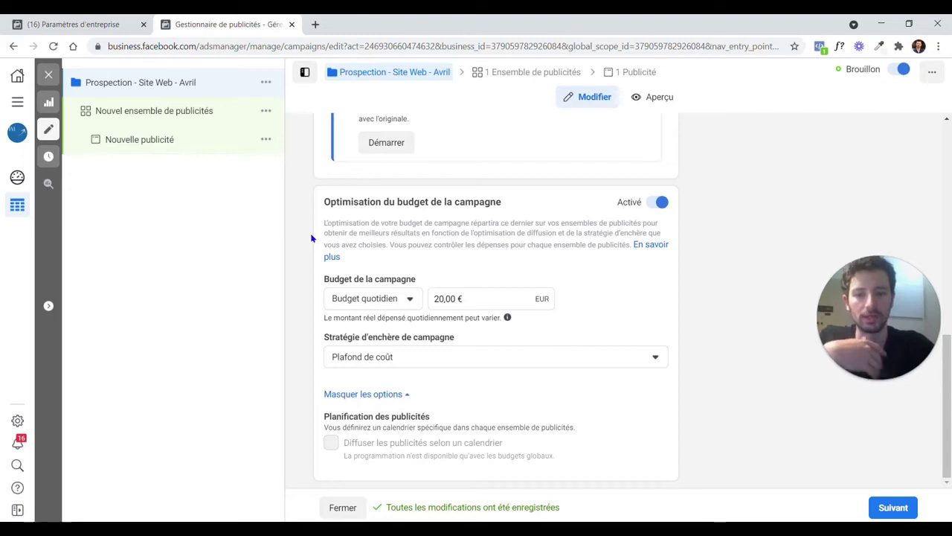
- Review the available campaign bid strategies and their descriptions, leaving Plafond de coût selected
{"action": "left_click", "coordinate": [404, 357]}
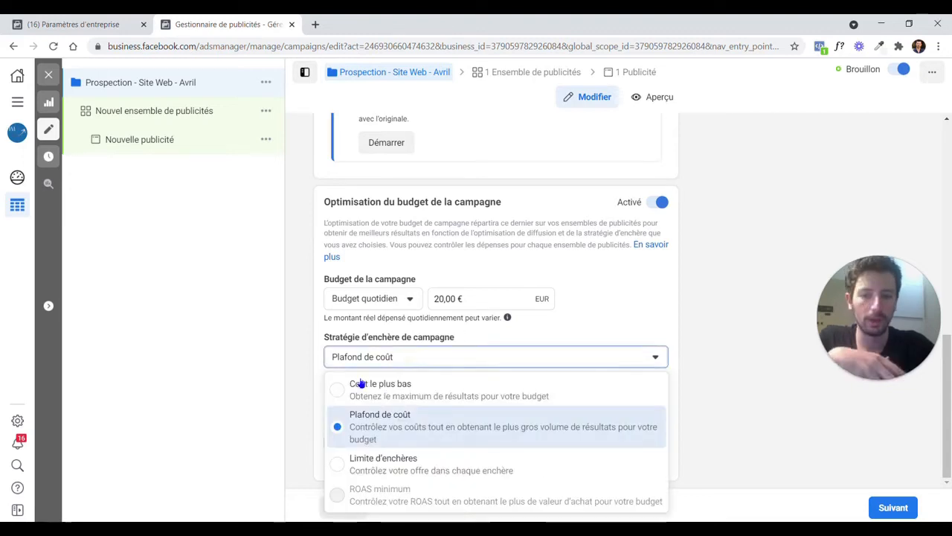
{"action": "left_click", "coordinate": [305, 342]}
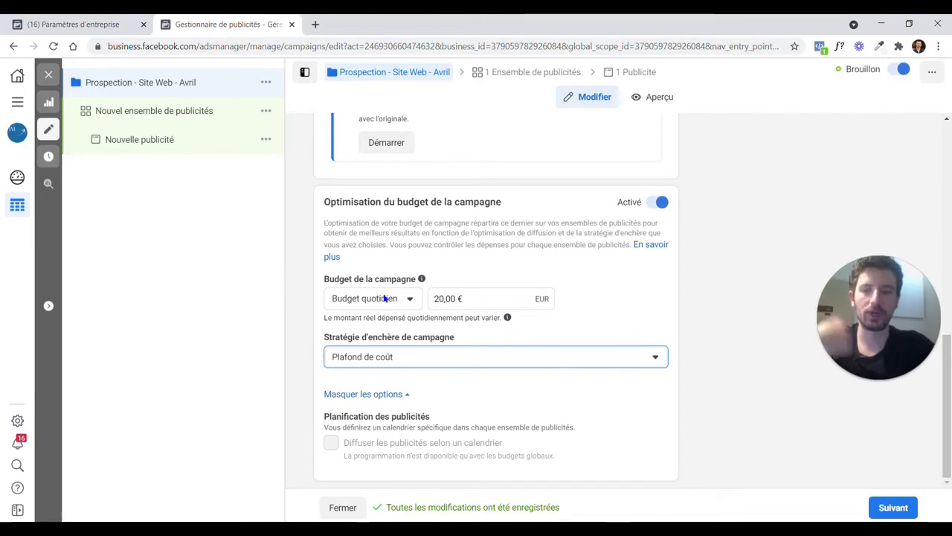
{"action": "left_click", "coordinate": [356, 356]}
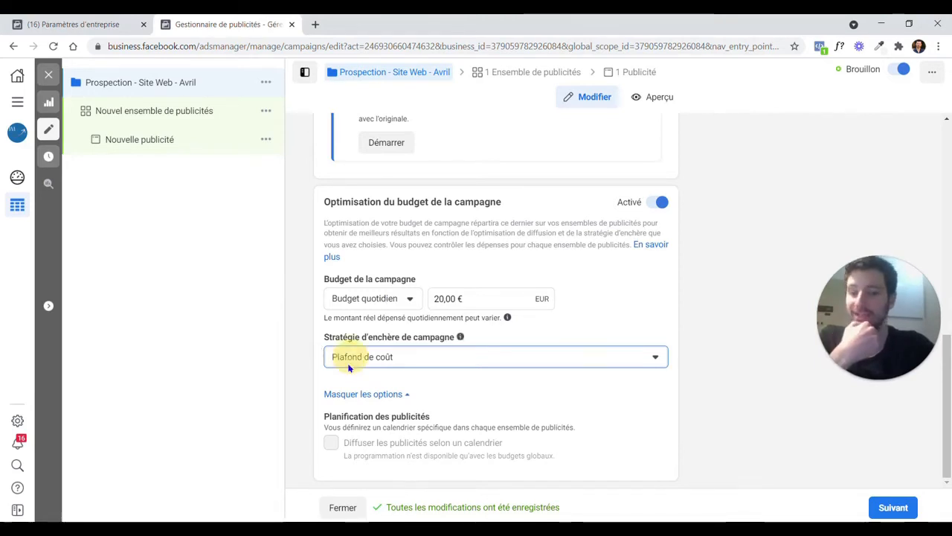
{"action": "left_click", "coordinate": [310, 278]}
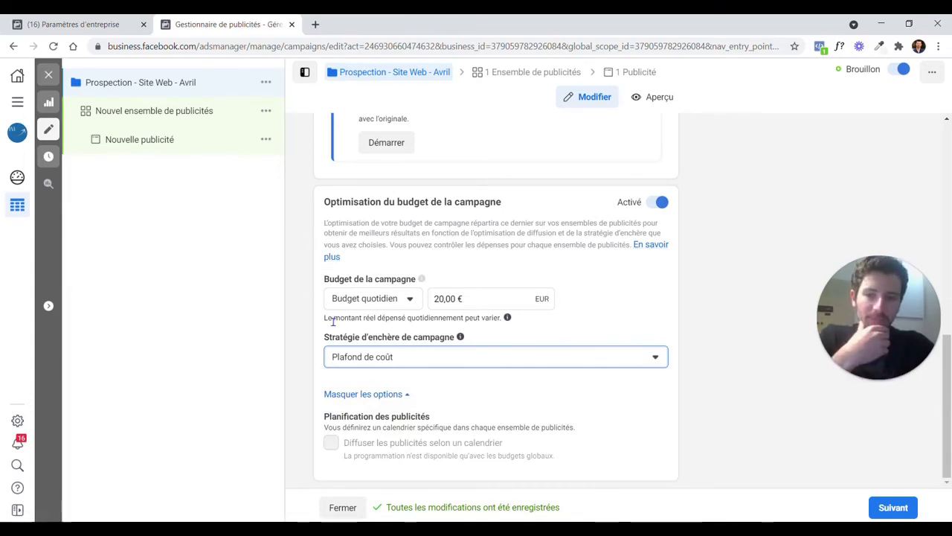
{"action": "left_click", "coordinate": [337, 360]}
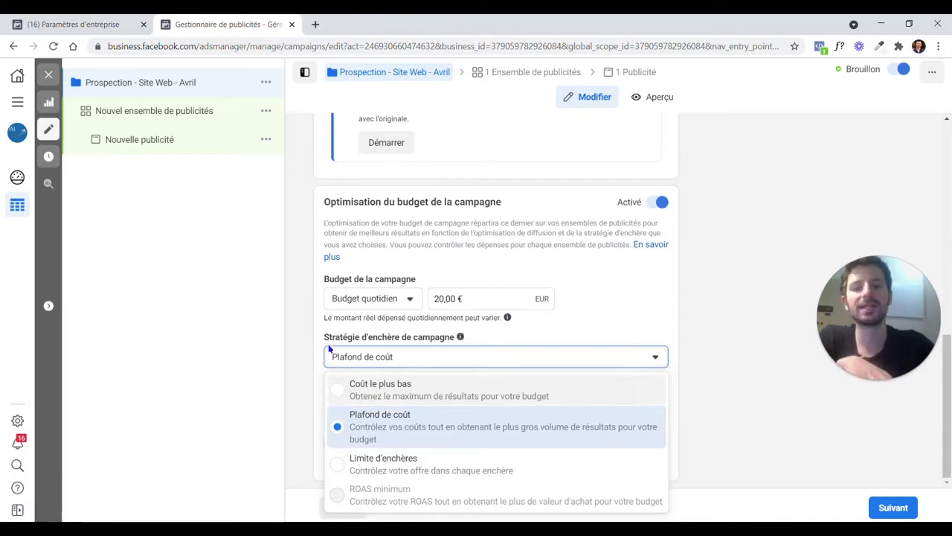
{"action": "left_click", "coordinate": [306, 369]}
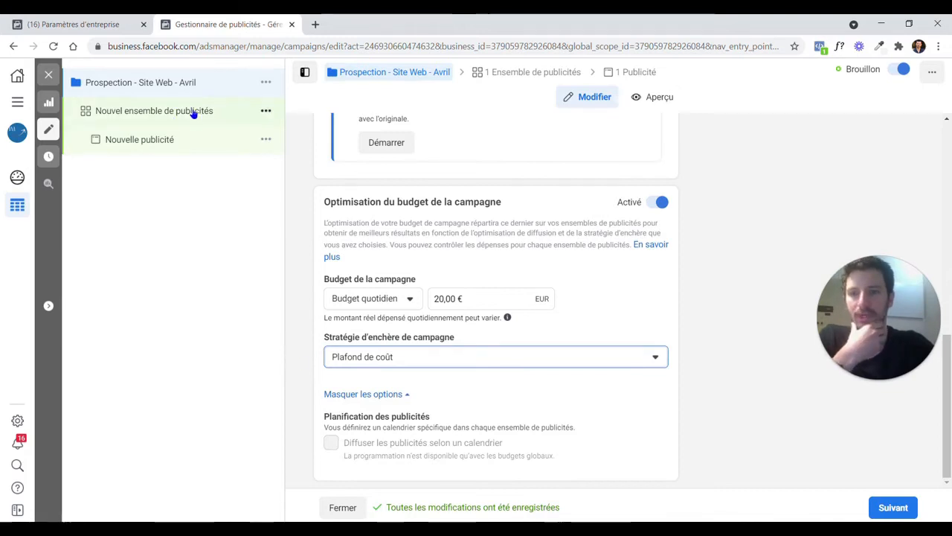
{"action": "left_click", "coordinate": [356, 362]}
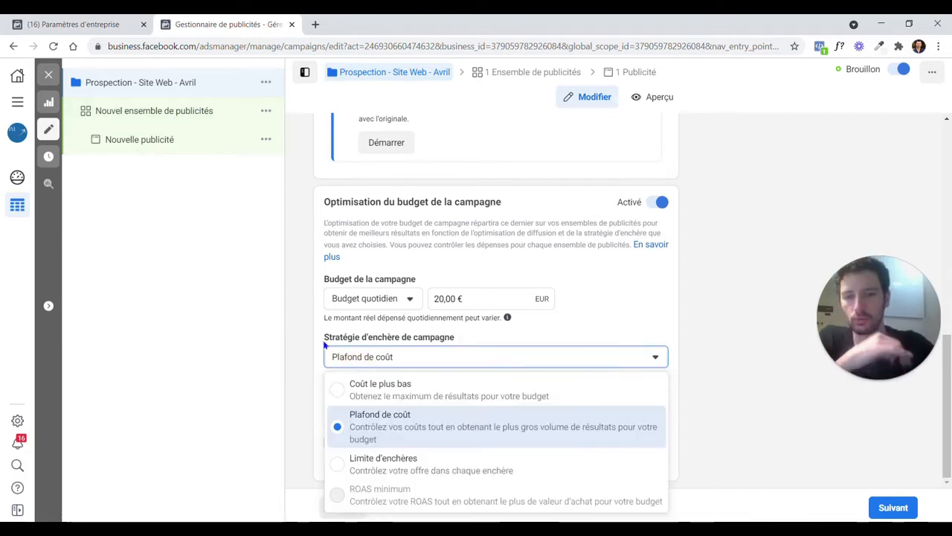
{"action": "left_click", "coordinate": [292, 205]}
- Open the new ad set under the campaign and rename it "Intérêt 1 -"
{"action": "left_click", "coordinate": [219, 113]}
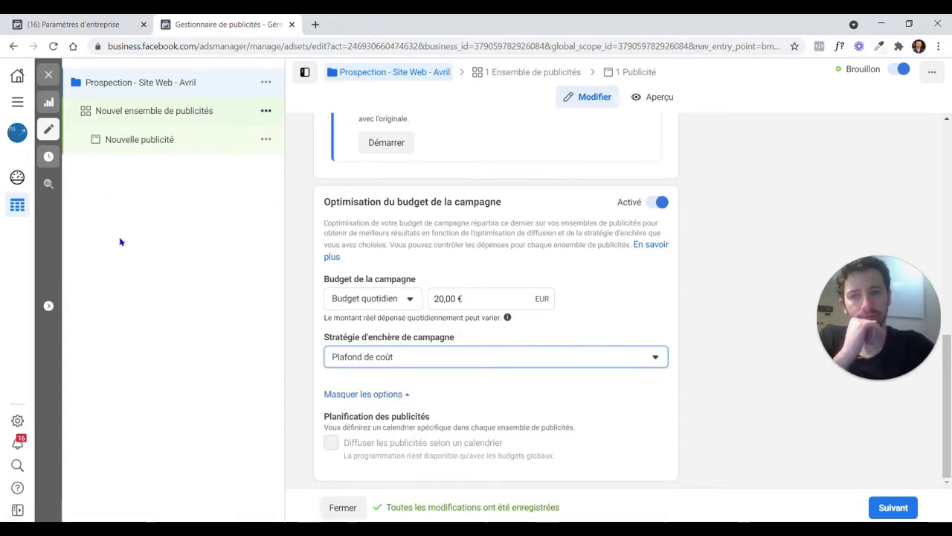
{"action": "triple_click", "coordinate": [361, 165]}
{"action": "type", "text": "Intérê"}
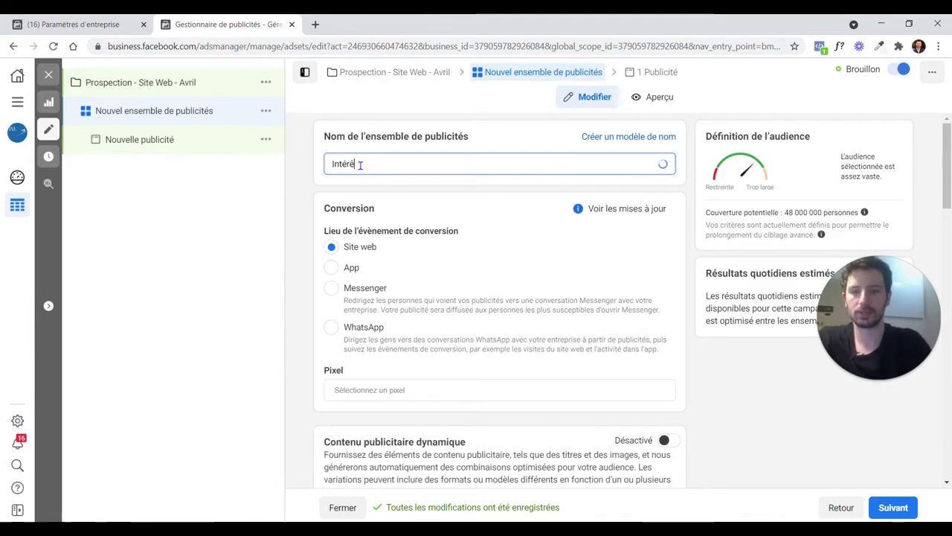
{"action": "type", "text": "t 1 -"}
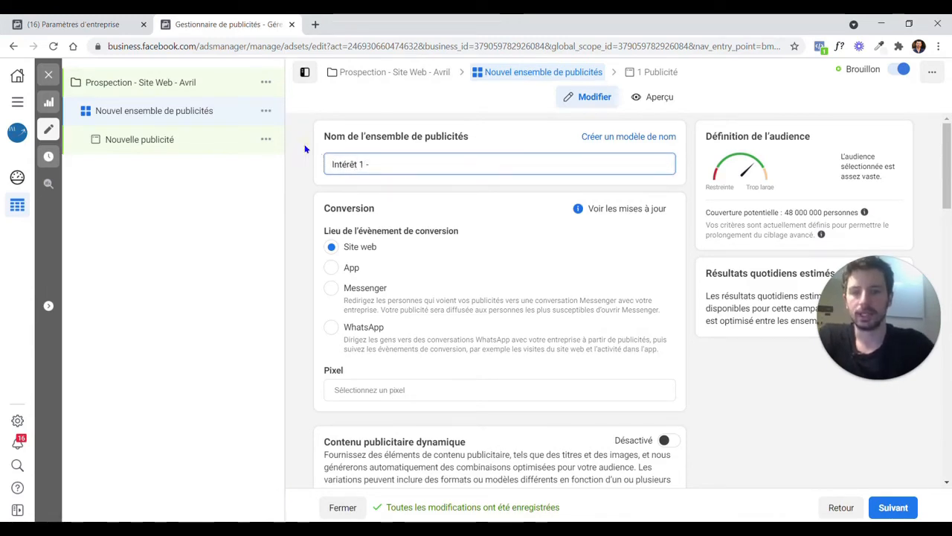
{"action": "left_click", "coordinate": [315, 172]}
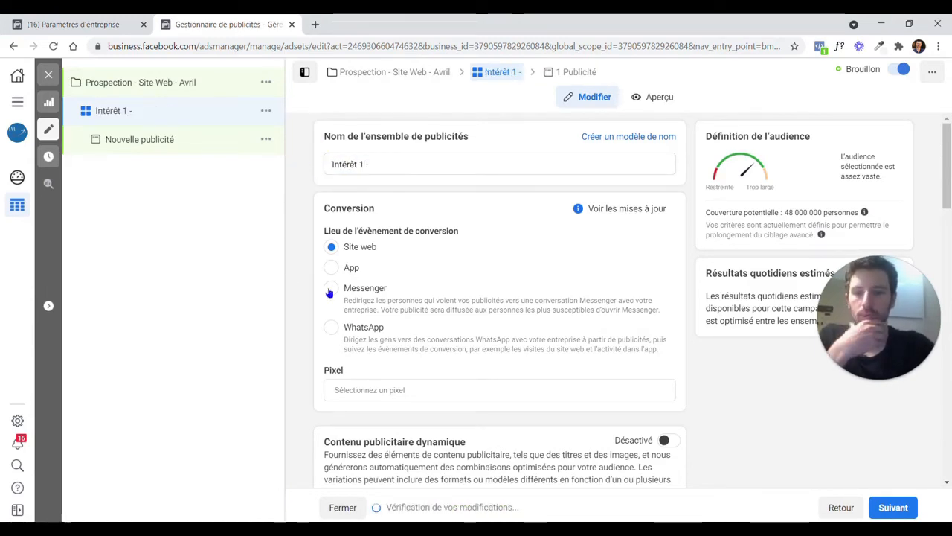
- Keep Site web as the conversion location and assign the first available pixel to the ad set
{"action": "scroll", "coordinate": [285, 215], "scroll_direction": "down", "scroll_amount": 1}
{"action": "scroll", "coordinate": [400, 133], "scroll_direction": "up", "scroll_amount": 1}
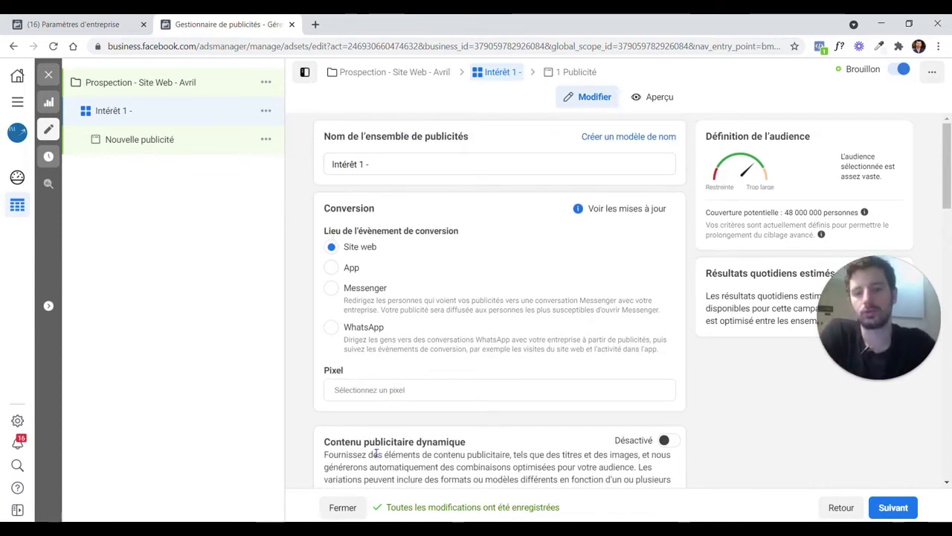
{"action": "left_click", "coordinate": [354, 390]}
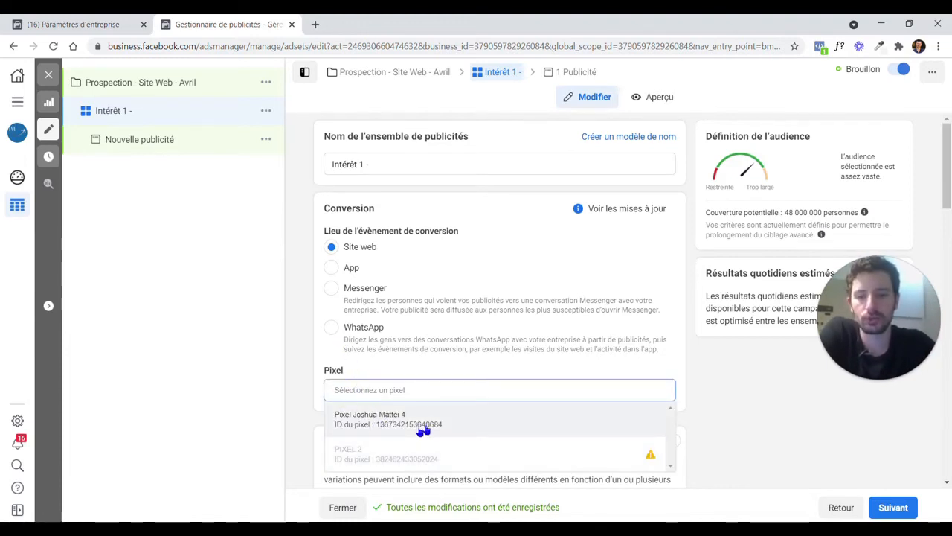
{"action": "left_click", "coordinate": [381, 418]}
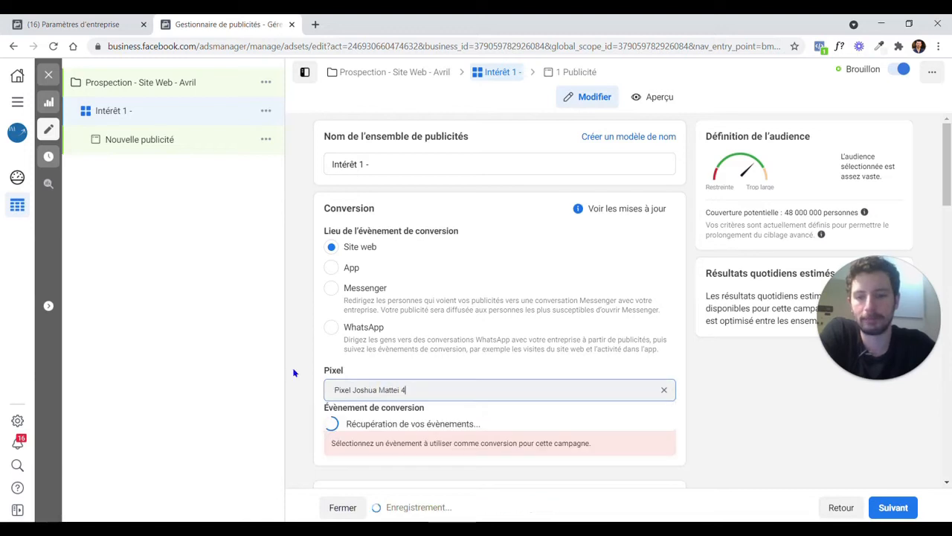
- Choose Prospect as the ad set's conversion event and dismiss the warning about pixel activity
{"action": "scroll", "coordinate": [313, 371], "scroll_direction": "down", "scroll_amount": 1}
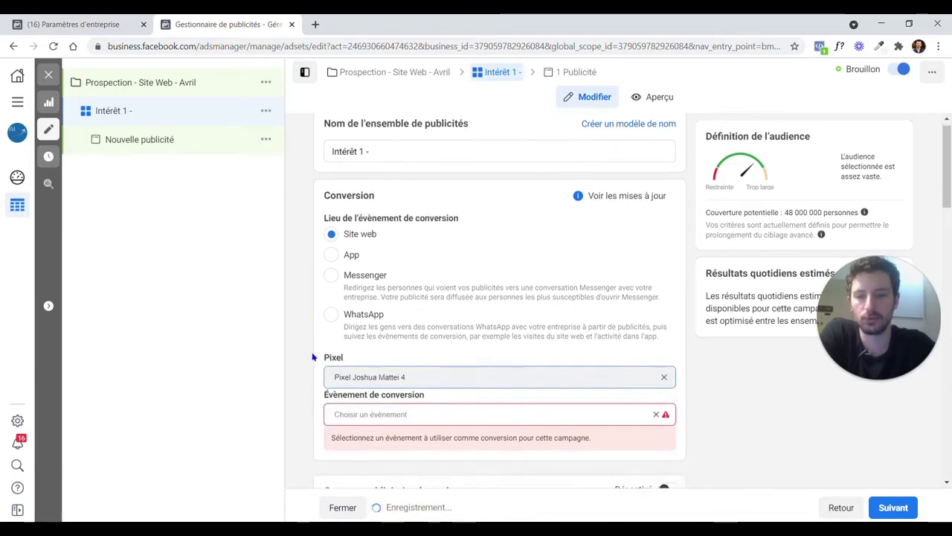
{"action": "left_click", "coordinate": [355, 365]}
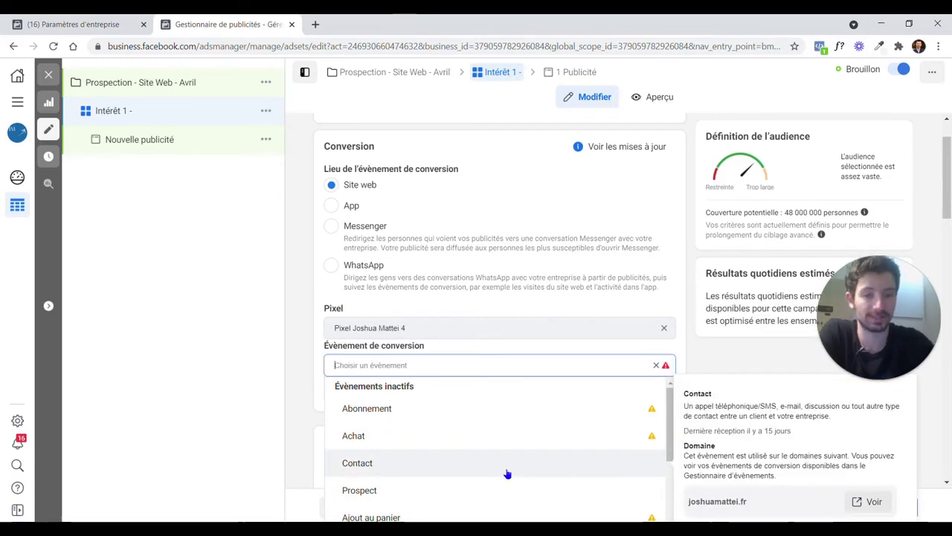
{"action": "left_click", "coordinate": [509, 491]}
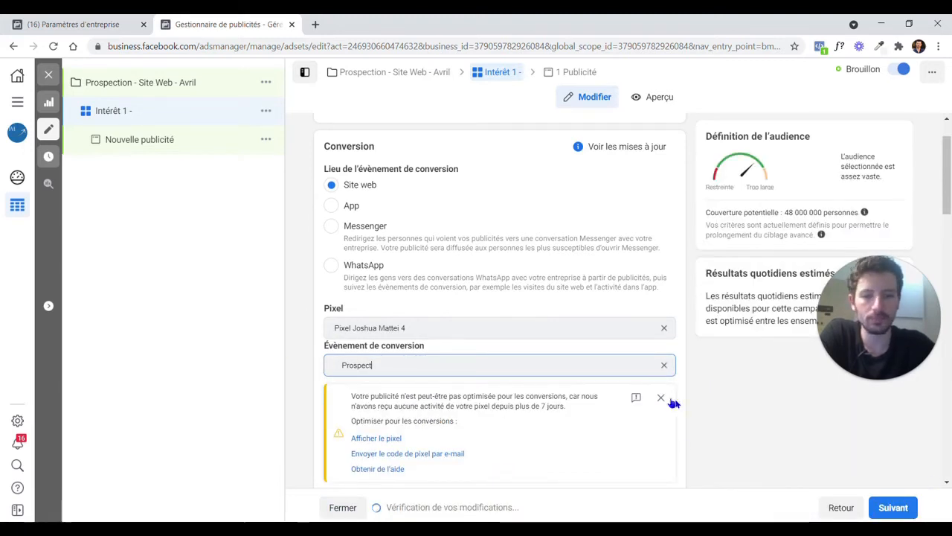
{"action": "left_click_drag", "start_coordinate": [351, 396], "coordinate": [578, 404]}
{"action": "left_click", "coordinate": [580, 404]}
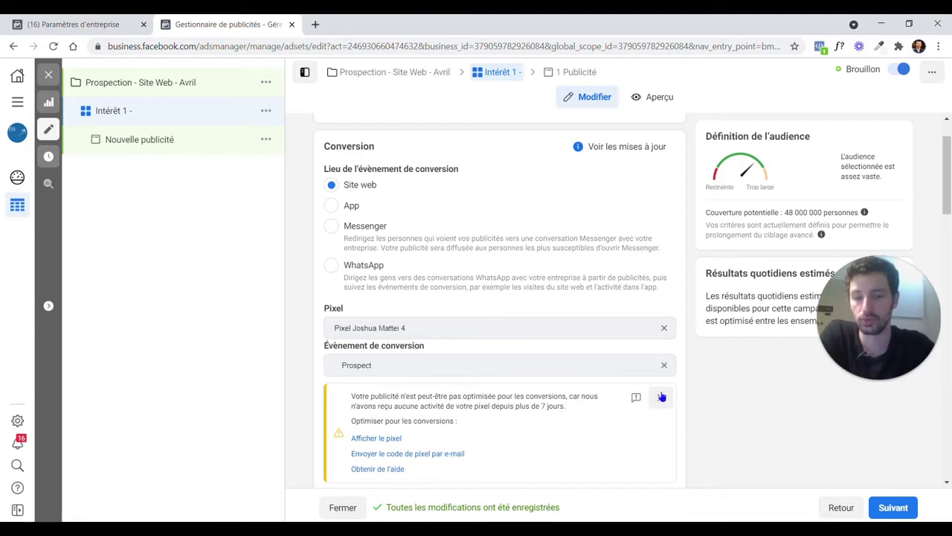
{"action": "left_click", "coordinate": [662, 397]}
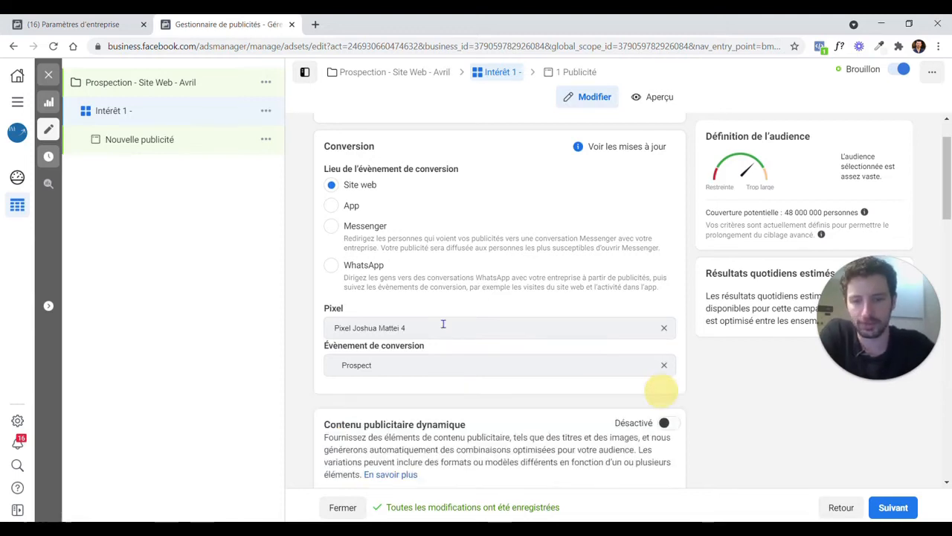
- Examine the chosen conversion event and the dynamic creative and offer sections below it, without changing them
{"action": "scroll", "coordinate": [432, 252], "scroll_direction": "down", "scroll_amount": 1}
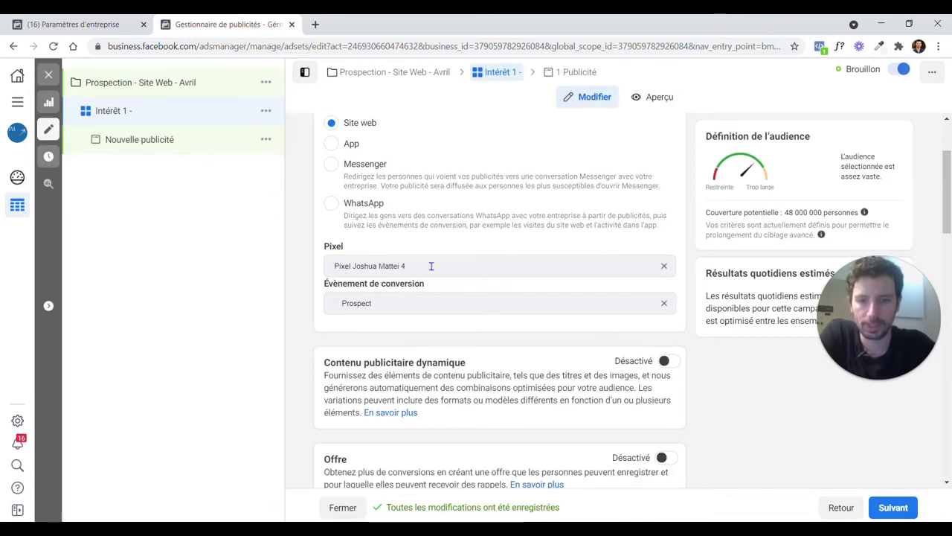
{"action": "left_click_drag", "start_coordinate": [322, 292], "coordinate": [425, 278]}
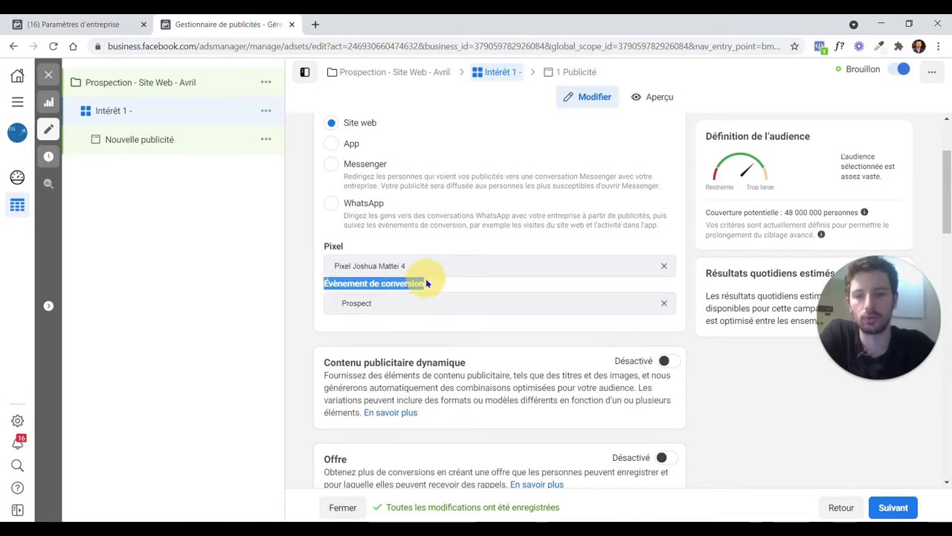
{"action": "left_click", "coordinate": [442, 289]}
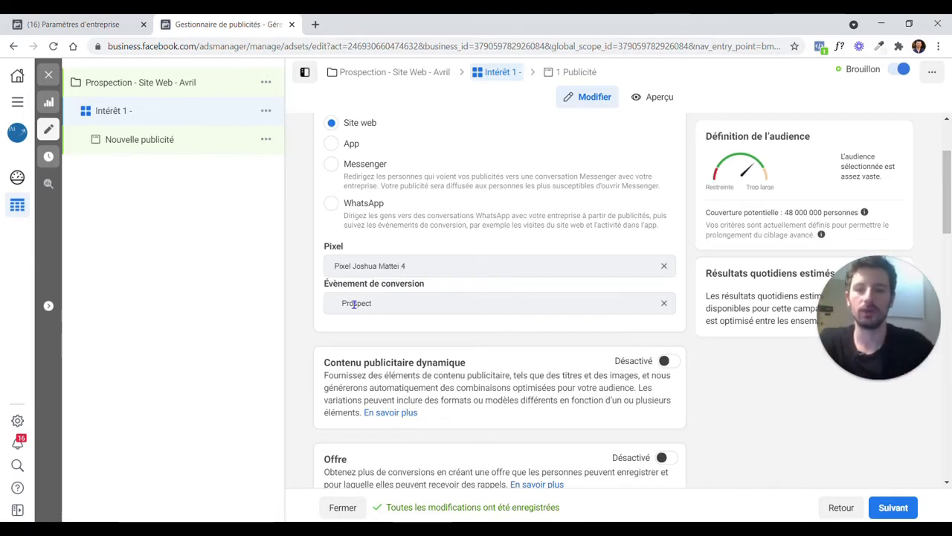
{"action": "double_click", "coordinate": [395, 302]}
{"action": "left_click", "coordinate": [385, 336]}
{"action": "double_click", "coordinate": [365, 302]}
{"action": "left_click", "coordinate": [392, 336]}
{"action": "scroll", "coordinate": [393, 346], "scroll_direction": "down", "scroll_amount": 4}
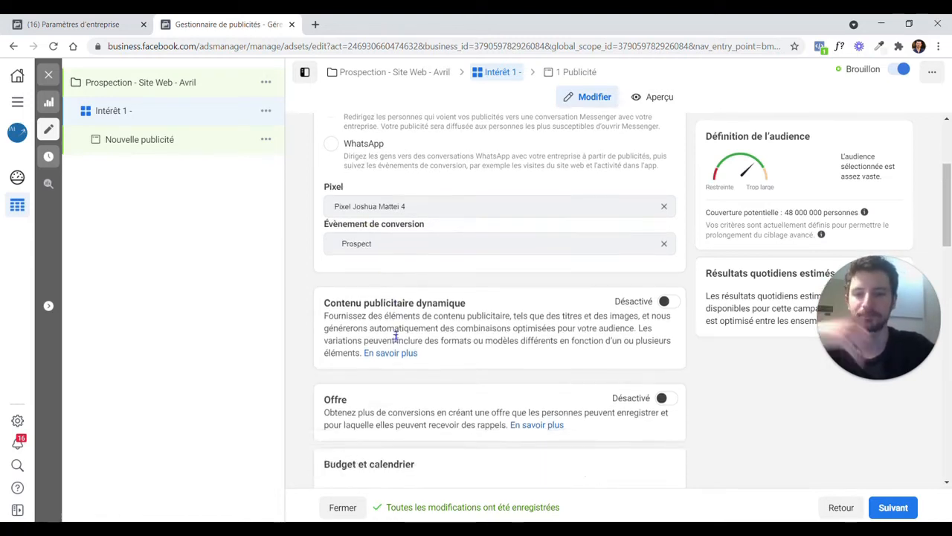
{"action": "scroll", "coordinate": [648, 166], "scroll_direction": "up", "scroll_amount": 1}
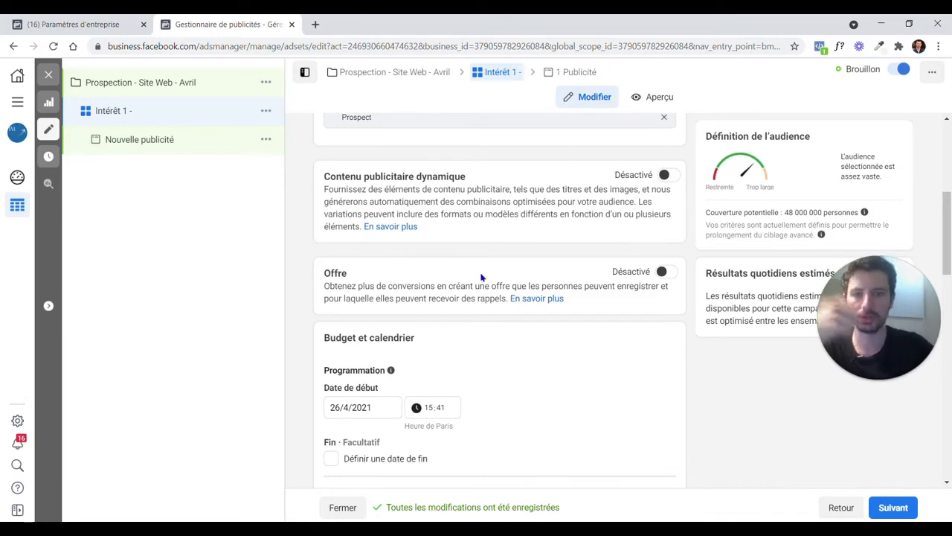
- Set the ad set's start time to 08:00 in its budget and schedule settings
{"action": "scroll", "coordinate": [472, 275], "scroll_direction": "down", "scroll_amount": 2}
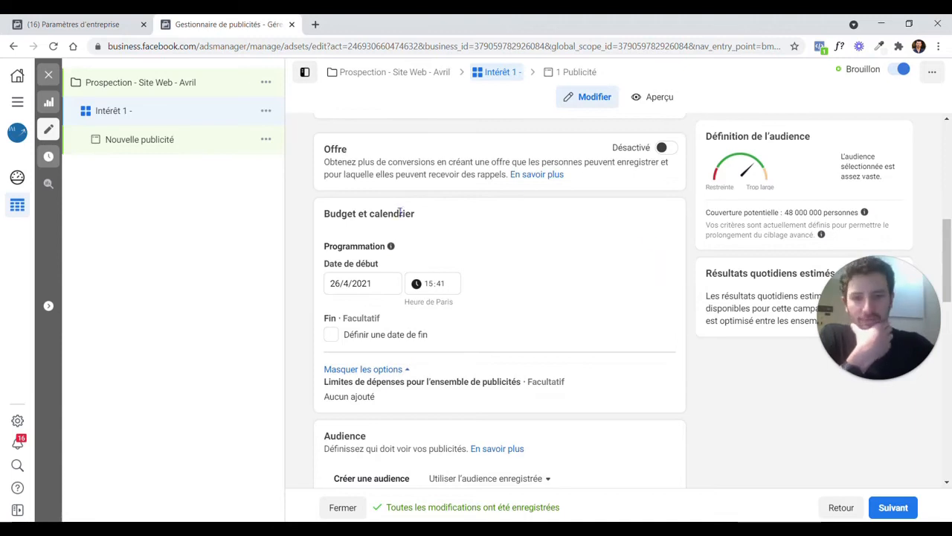
{"action": "scroll", "coordinate": [393, 207], "scroll_direction": "down", "scroll_amount": 2}
{"action": "left_click", "coordinate": [361, 159]}
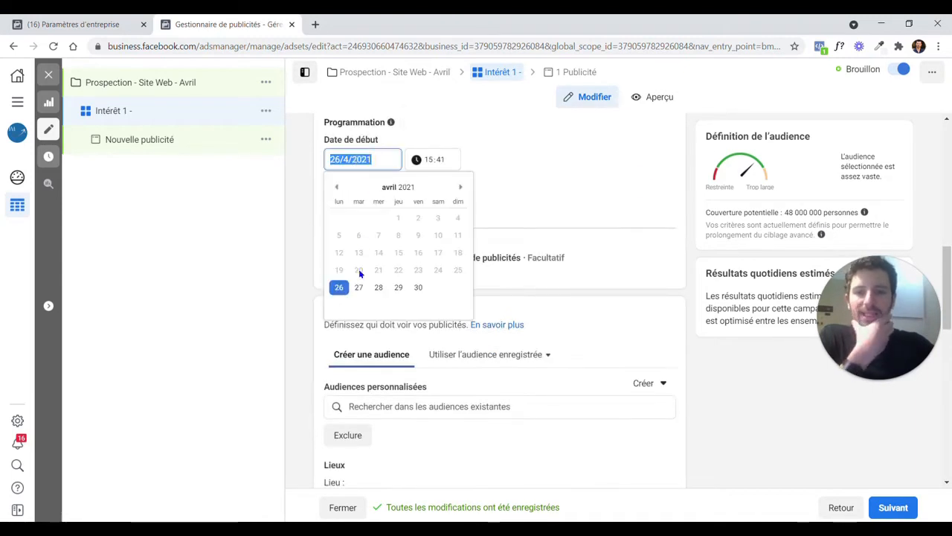
{"action": "left_click", "coordinate": [435, 161]}
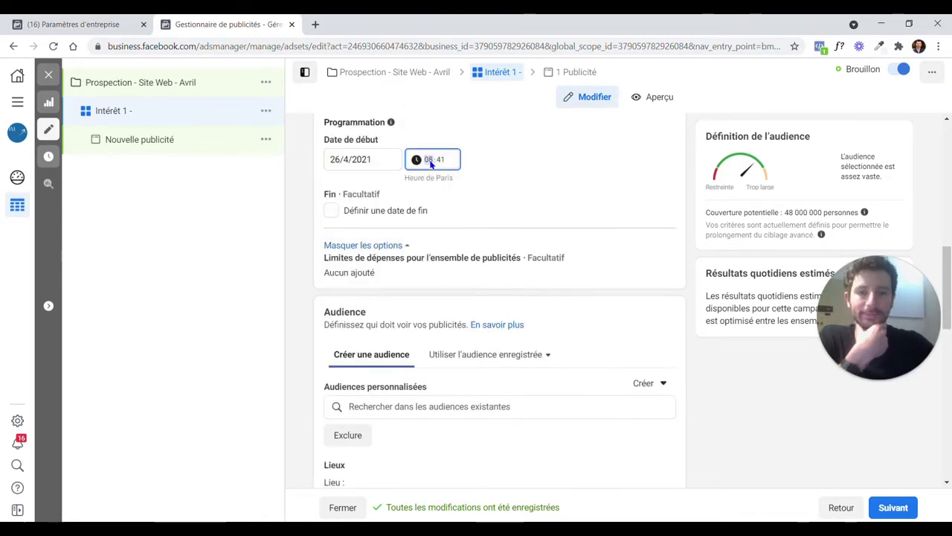
{"action": "type", "text": "08:00"}
{"action": "left_click", "coordinate": [489, 153]}
- Move the ad set's start date to 27/4/2021 and set its start time to 06:00
{"action": "left_click", "coordinate": [352, 165]}
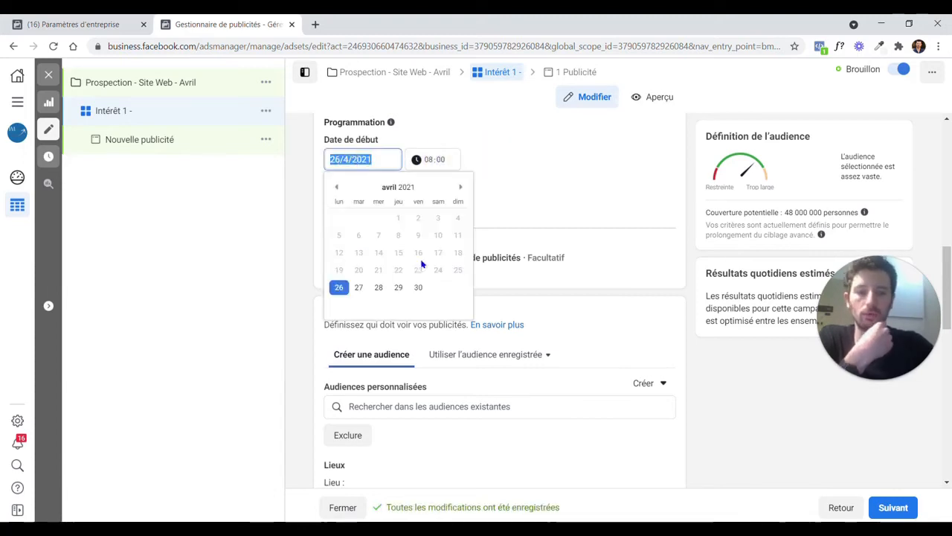
{"action": "left_click", "coordinate": [359, 287]}
{"action": "left_click", "coordinate": [318, 187]}
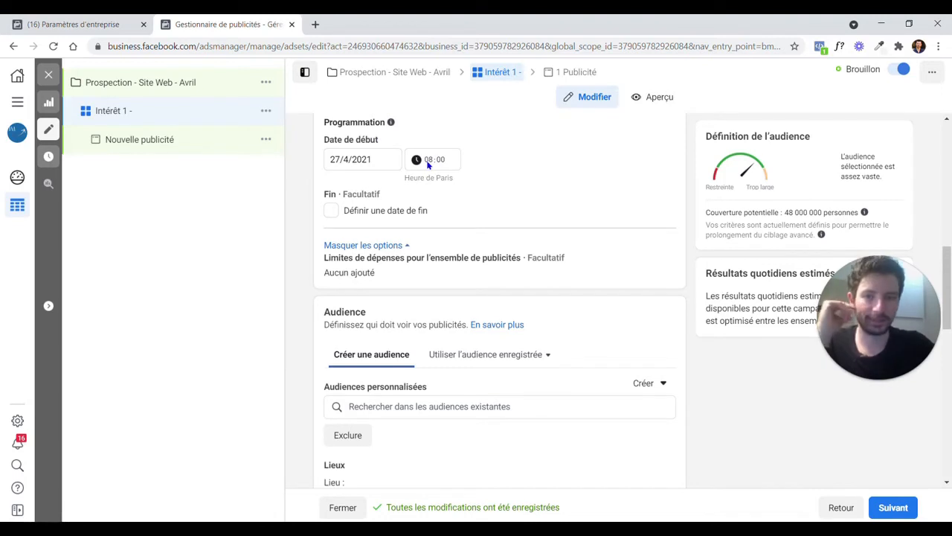
{"action": "left_click", "coordinate": [428, 162]}
{"action": "type", "text": "06"}
{"action": "left_click", "coordinate": [327, 158]}
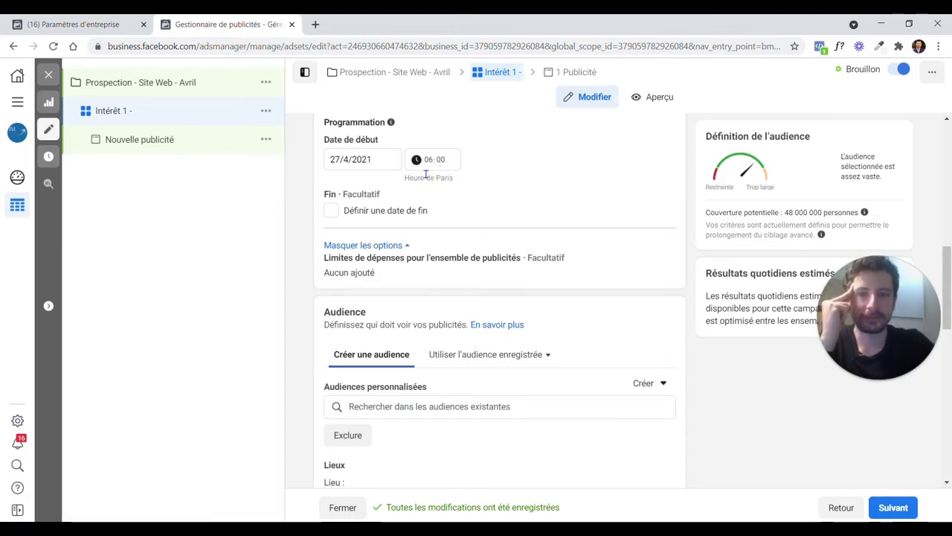
- Give the ad set an end date of 20/5/2021 and set its end time to 23:00
{"action": "left_click", "coordinate": [378, 212]}
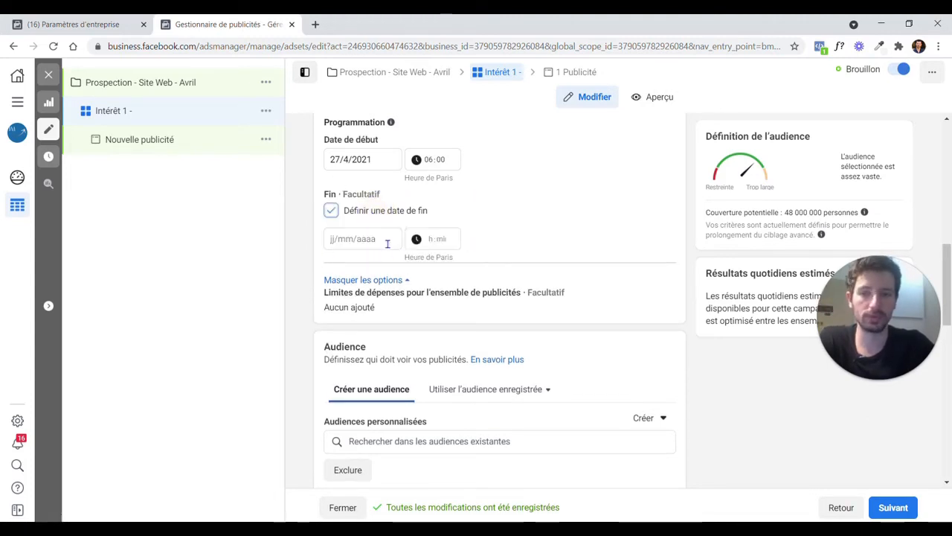
{"action": "left_click", "coordinate": [354, 239]}
{"action": "left_click", "coordinate": [459, 268]}
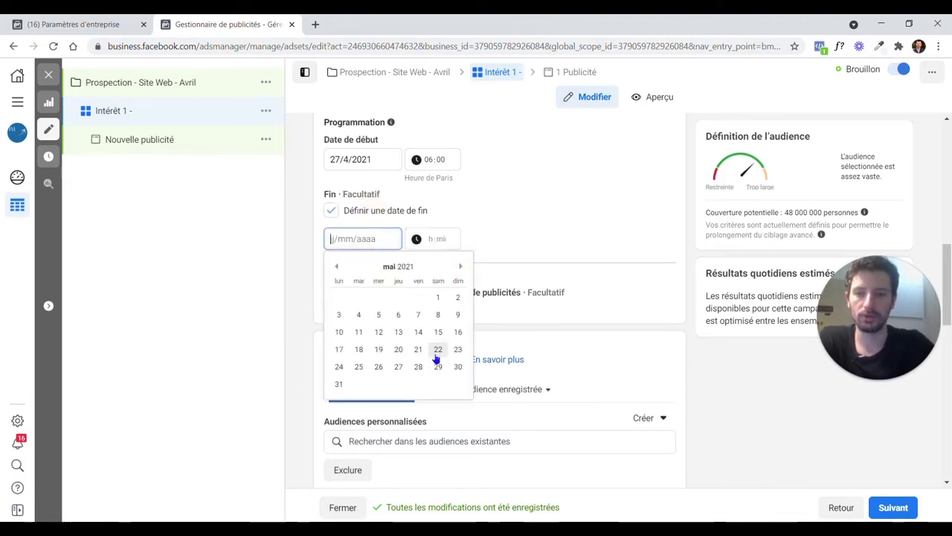
{"action": "left_click", "coordinate": [399, 347]}
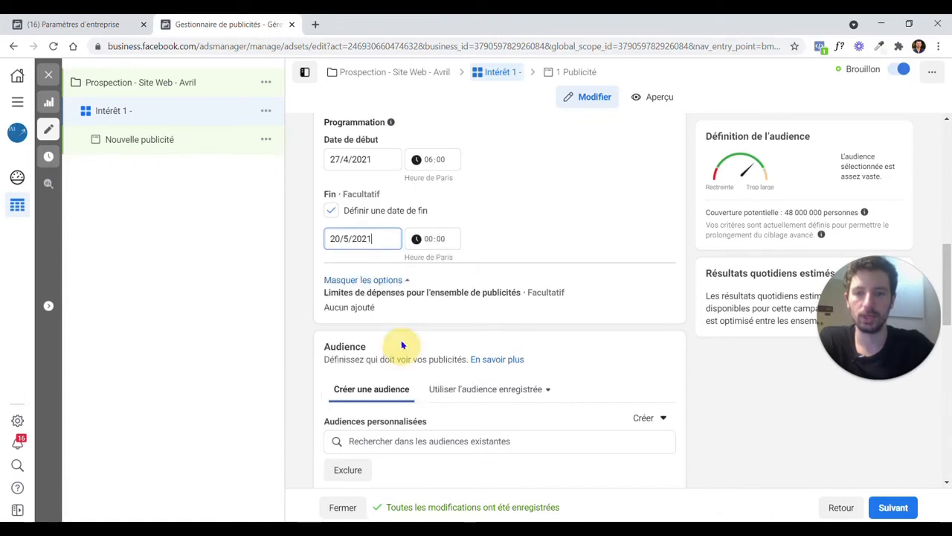
{"action": "left_click", "coordinate": [428, 240]}
{"action": "key", "text": "Down"}
{"action": "left_click", "coordinate": [557, 221]}
- Apply the saved audience "Intérêt 1 - Animaux de compagnie - 1m4" to the ad set
{"action": "scroll", "coordinate": [546, 208], "scroll_direction": "down", "scroll_amount": 1}
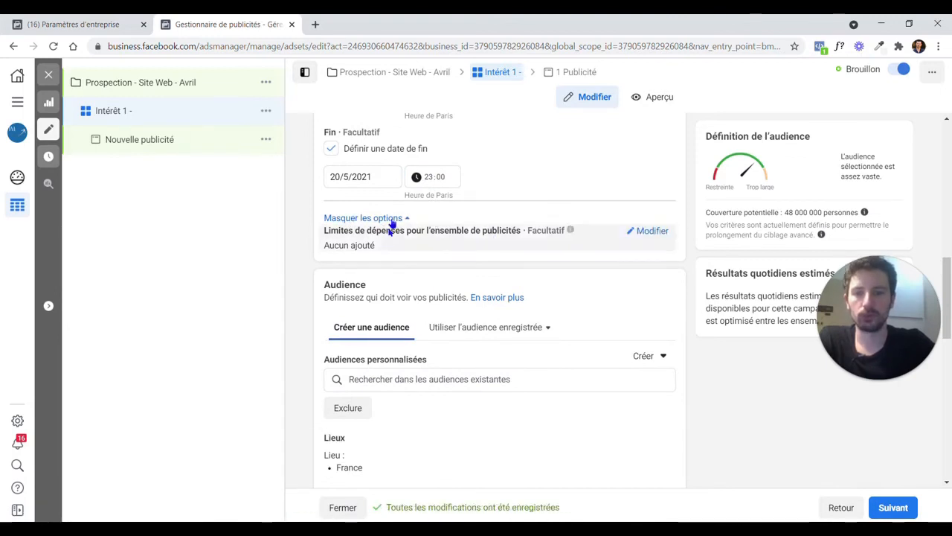
{"action": "mouse_move", "coordinate": [570, 231]}
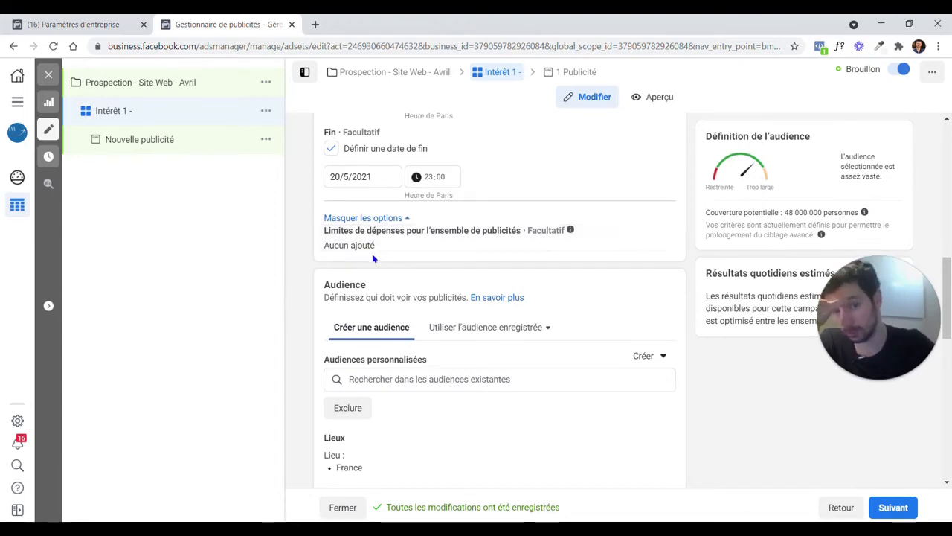
{"action": "scroll", "coordinate": [372, 257], "scroll_direction": "down", "scroll_amount": 2}
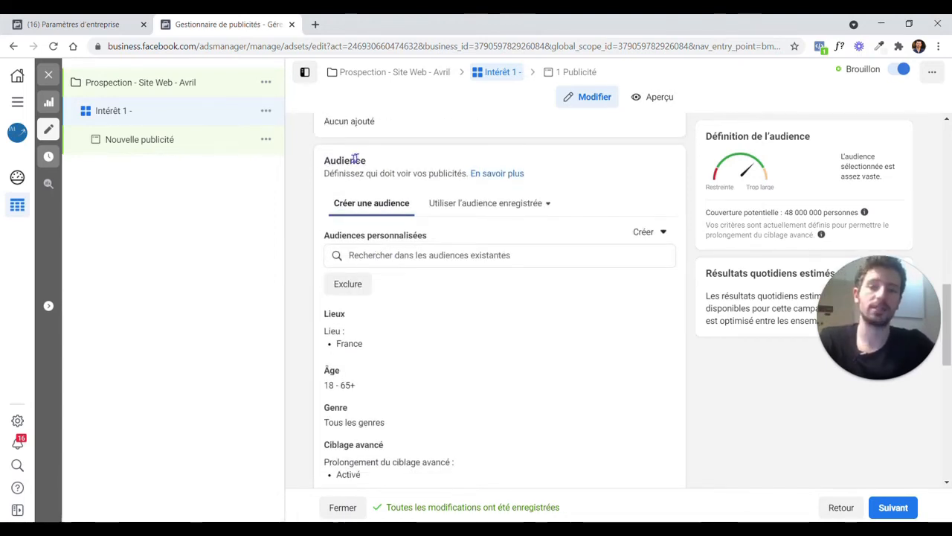
{"action": "left_click_drag", "start_coordinate": [325, 159], "coordinate": [366, 170]}
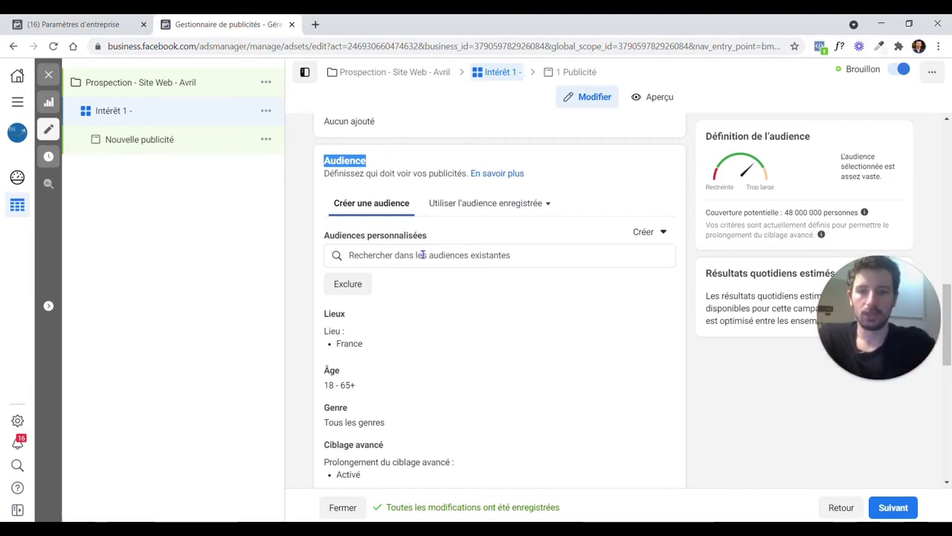
{"action": "left_click", "coordinate": [476, 203]}
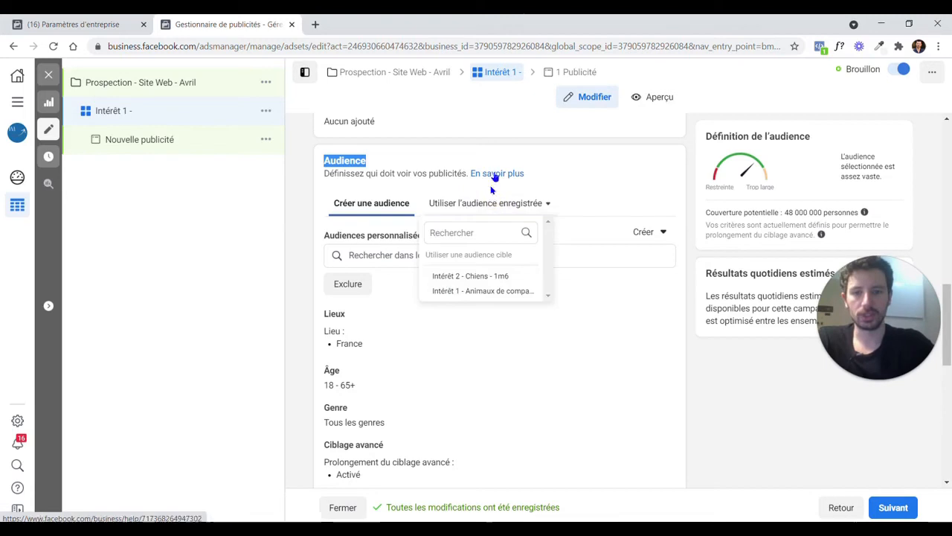
{"action": "mouse_move", "coordinate": [480, 277]}
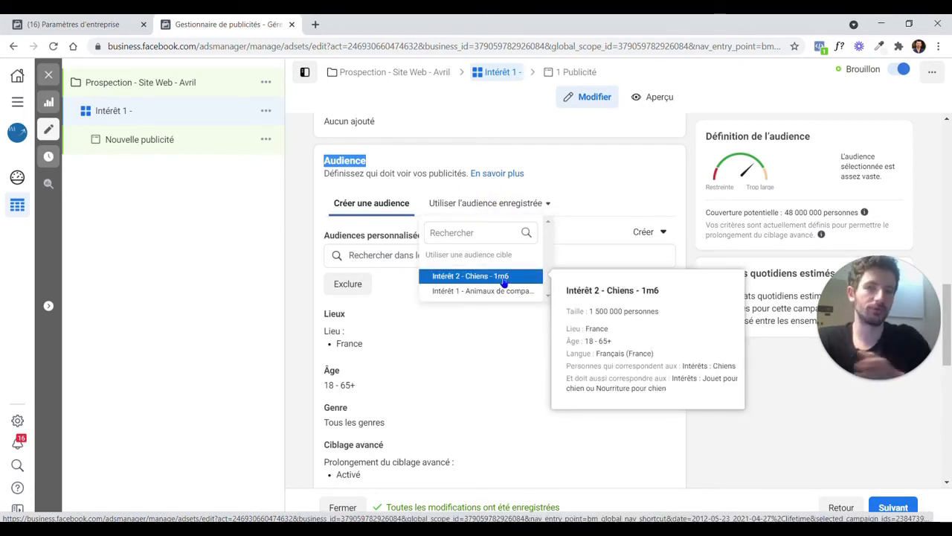
{"action": "left_click", "coordinate": [459, 293]}
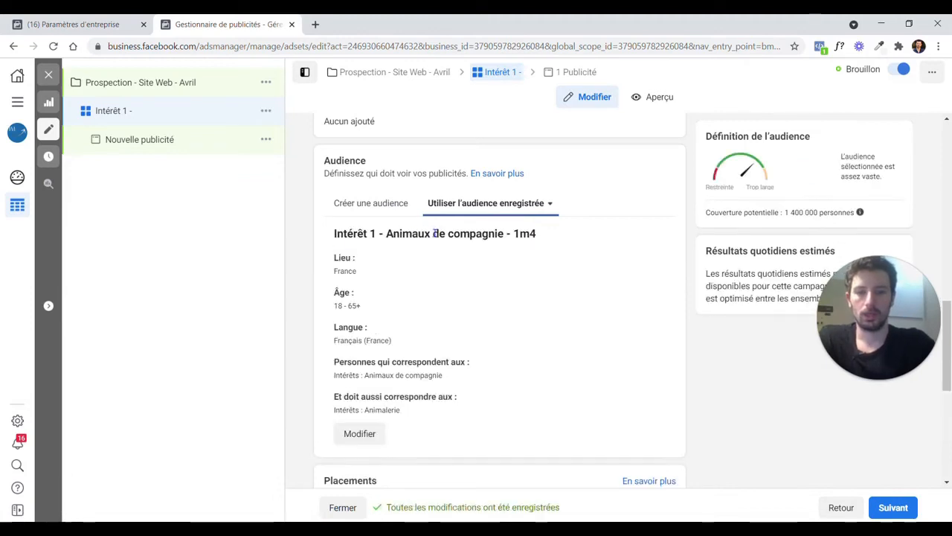
- Rename the ad set "Intérêt 1 - Animaux de compagnie - 1m4" by copying the saved audience's name
{"action": "triple_click", "coordinate": [426, 233]}
{"action": "key", "text": "ctrl+c"}
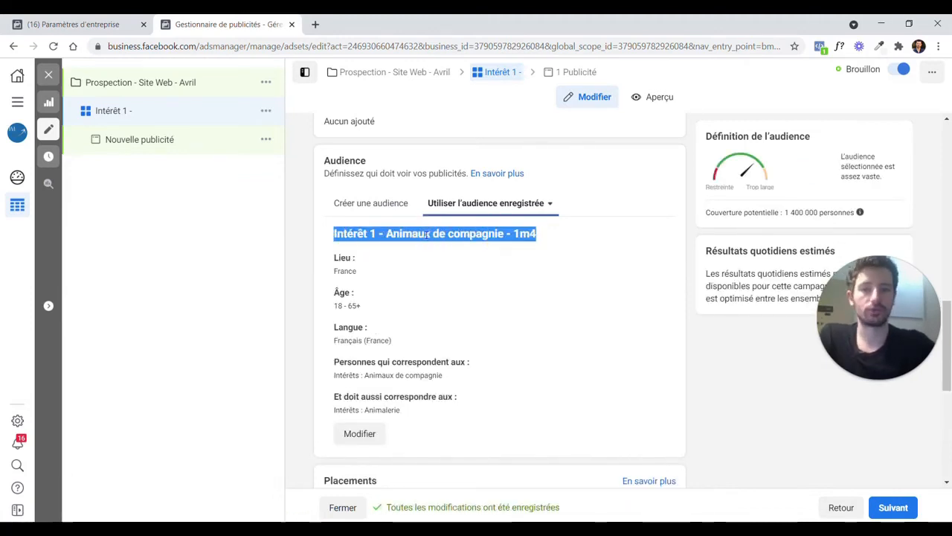
{"action": "scroll", "coordinate": [412, 210], "scroll_direction": "up", "scroll_amount": 10}
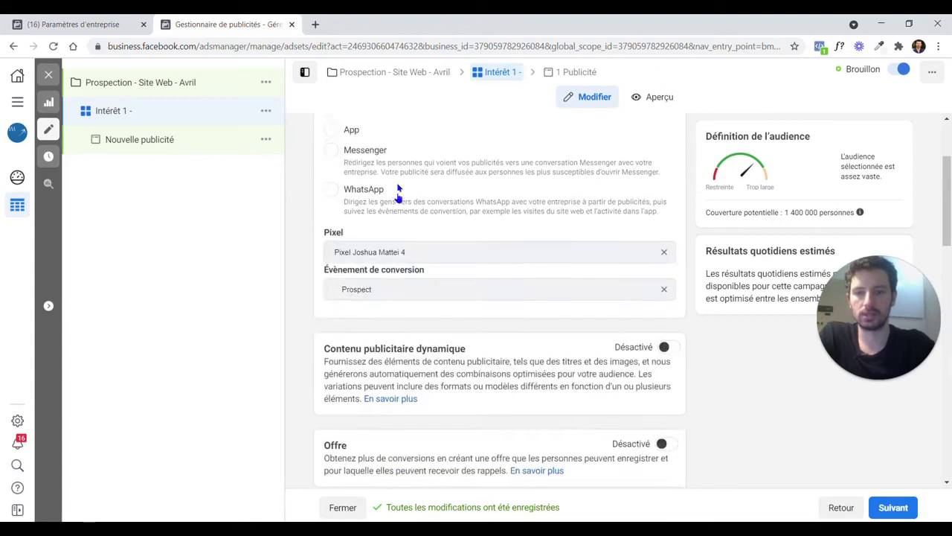
{"action": "left_click", "coordinate": [397, 159]}
{"action": "key", "text": "ctrl+a"}
{"action": "key", "text": "ctrl+v"}
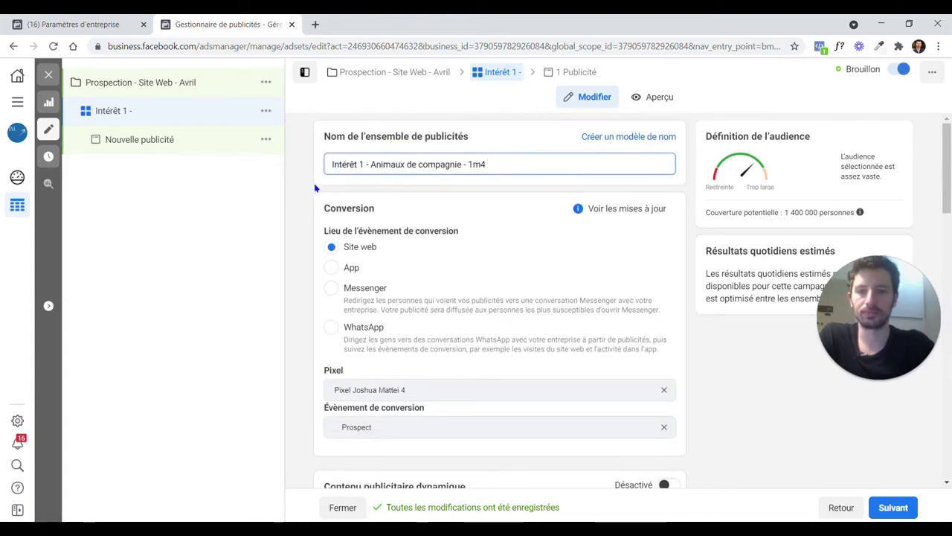
{"action": "left_click", "coordinate": [300, 187]}
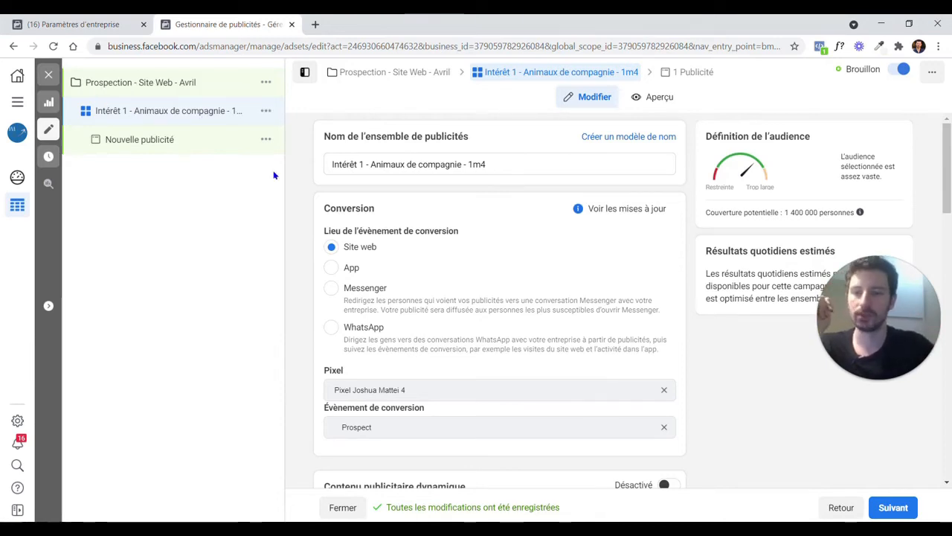
- Set the ad set's cost control to 10,00 € average cost per prospect in its optimisation and delivery settings
{"action": "scroll", "coordinate": [310, 175], "scroll_direction": "down", "scroll_amount": 5}
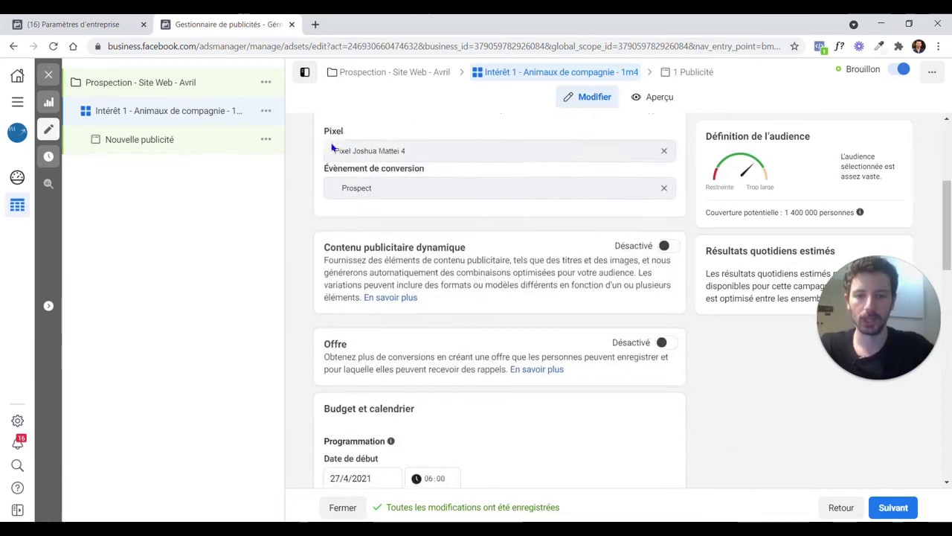
{"action": "scroll", "coordinate": [331, 145], "scroll_direction": "down", "scroll_amount": 3}
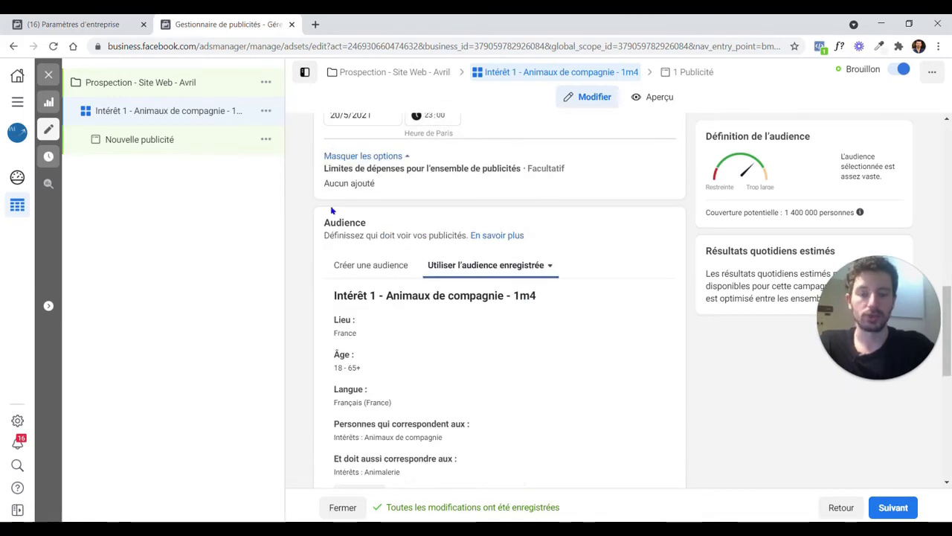
{"action": "scroll", "coordinate": [423, 202], "scroll_direction": "down", "scroll_amount": 5}
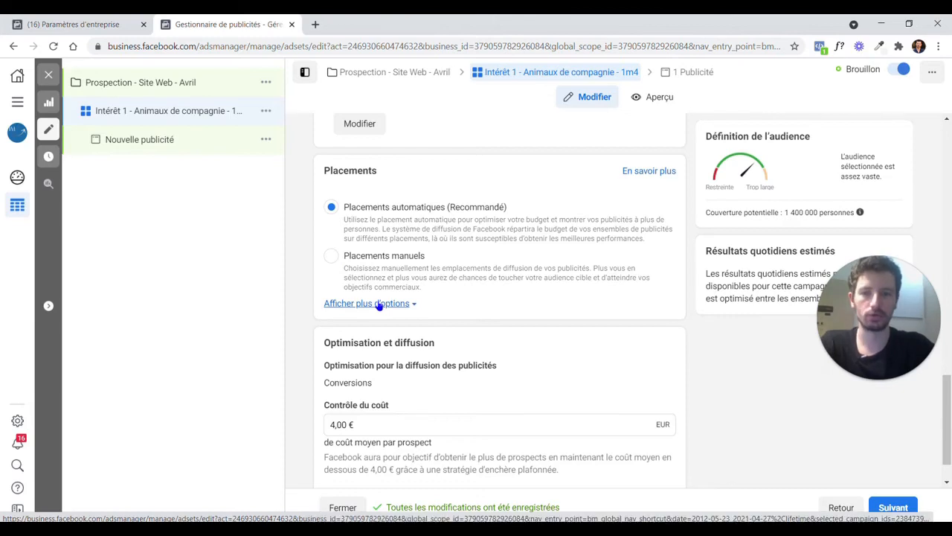
{"action": "scroll", "coordinate": [523, 187], "scroll_direction": "down", "scroll_amount": 1}
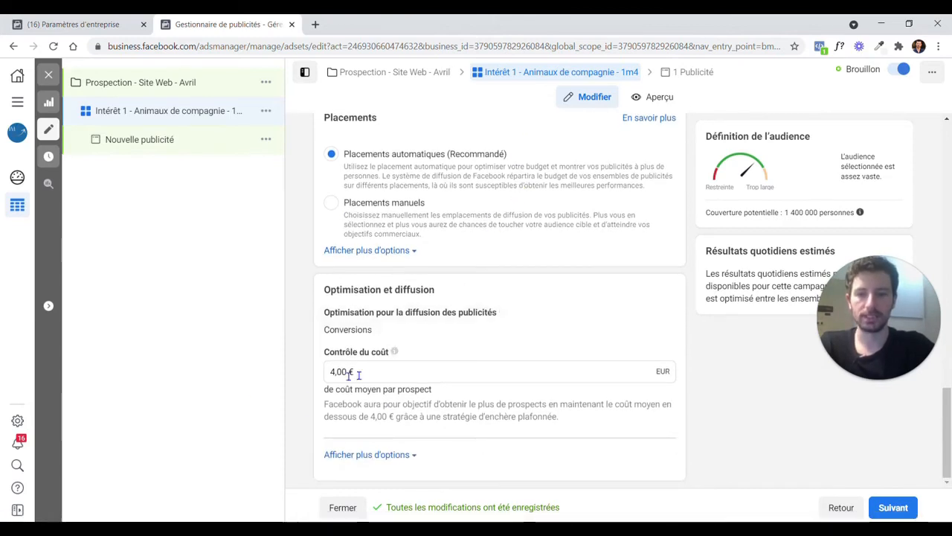
{"action": "left_click", "coordinate": [347, 372]}
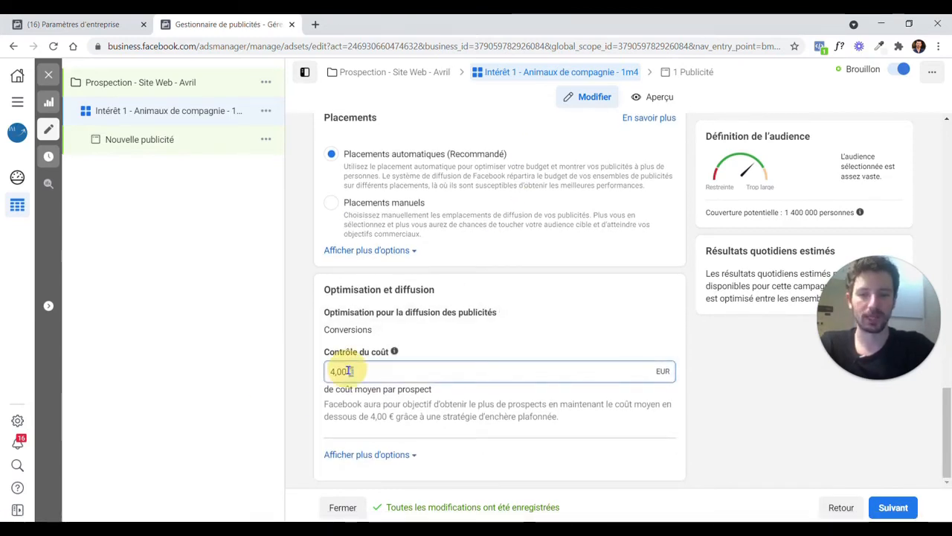
{"action": "triple_click", "coordinate": [347, 372]}
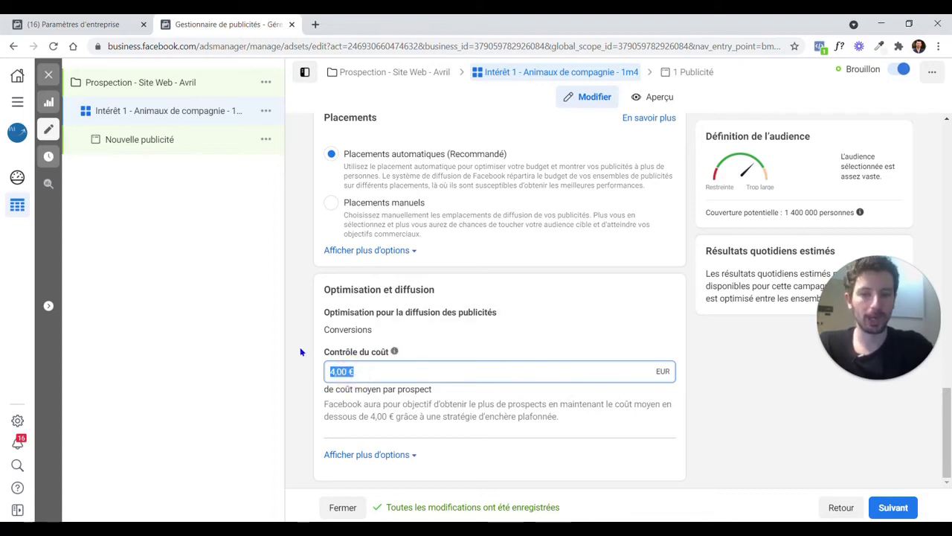
{"action": "type", "text": "10"}
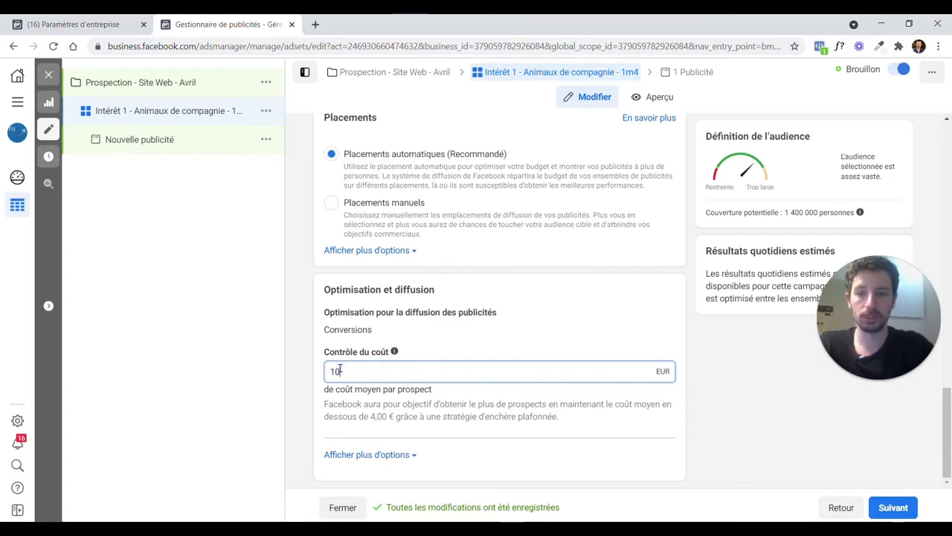
{"action": "left_click", "coordinate": [312, 310]}
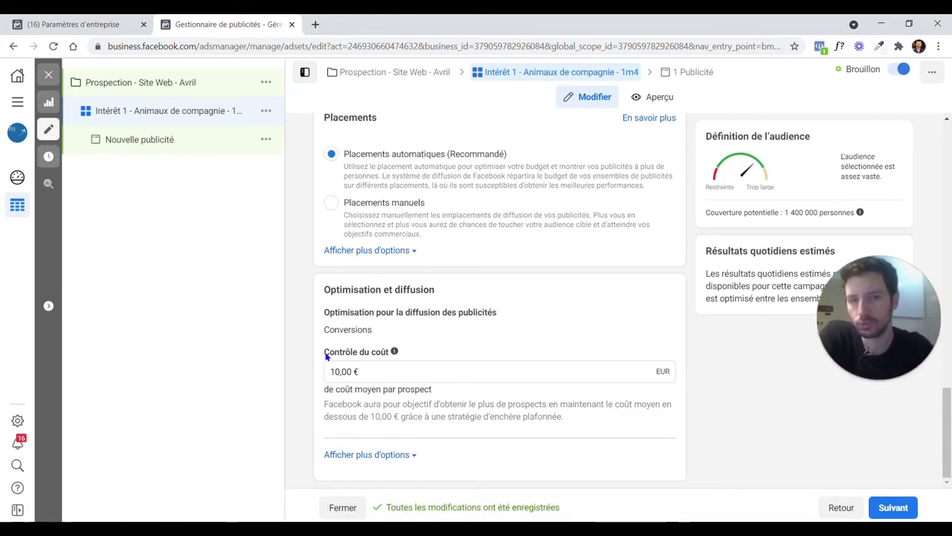
{"action": "left_click", "coordinate": [354, 371]}
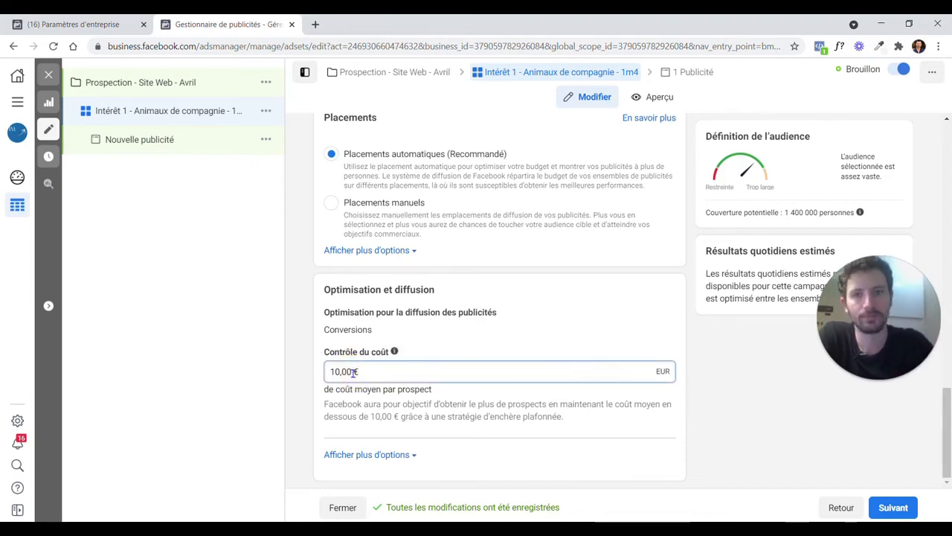
{"action": "left_click", "coordinate": [306, 331]}
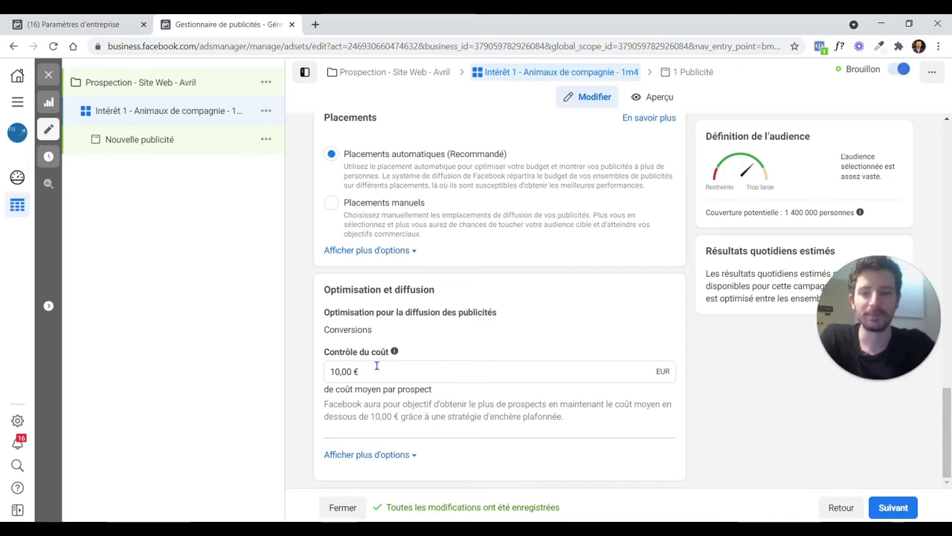
{"action": "left_click", "coordinate": [331, 374]}
{"action": "left_click_drag", "start_coordinate": [362, 371], "coordinate": [328, 371]}
{"action": "left_click", "coordinate": [310, 366]}
{"action": "triple_click", "coordinate": [331, 371]}
{"action": "left_click", "coordinate": [313, 321]}
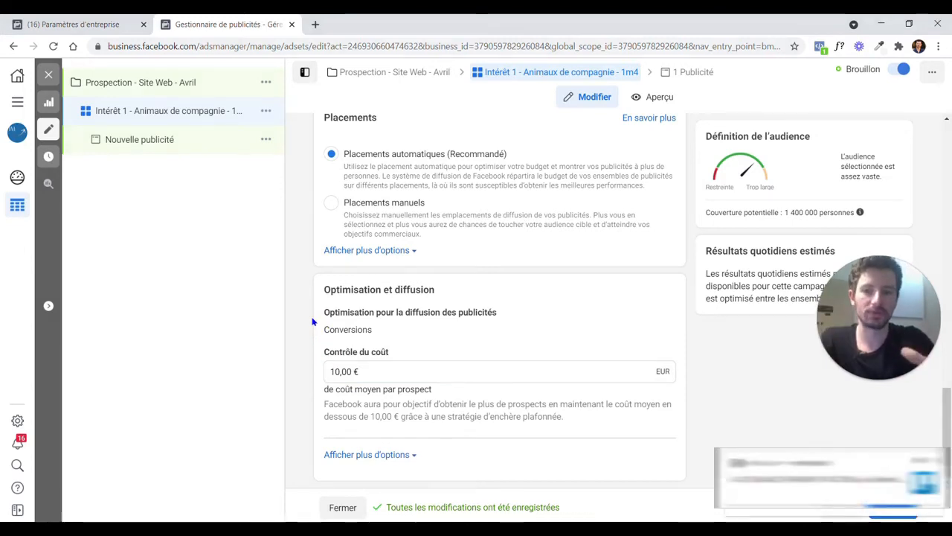
{"action": "left_click", "coordinate": [358, 370]}
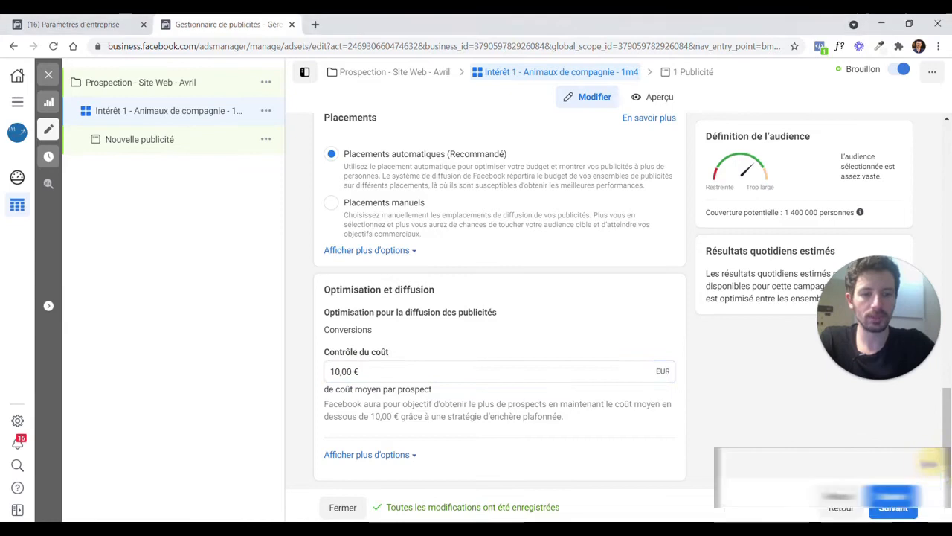
{"action": "left_click_drag", "start_coordinate": [365, 372], "coordinate": [332, 373]}
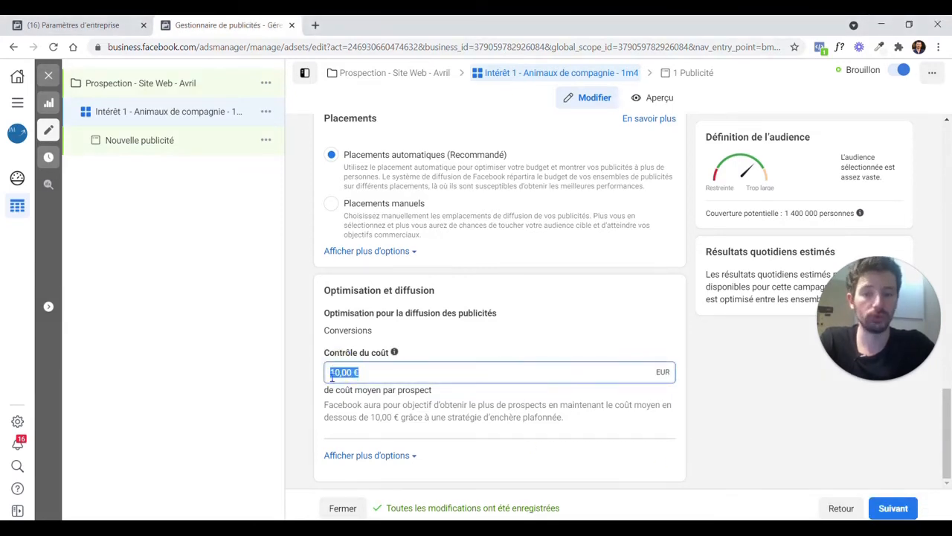
{"action": "left_click", "coordinate": [312, 349]}
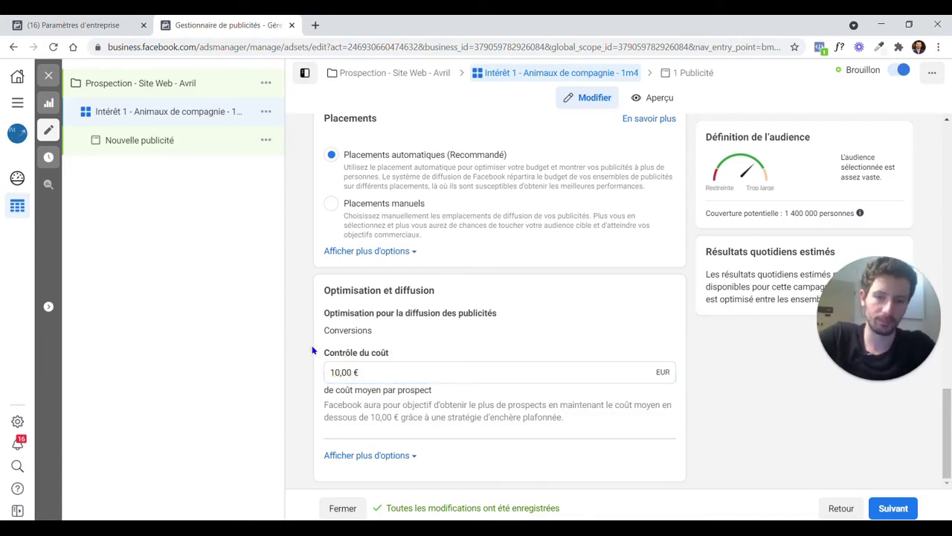
{"action": "double_click", "coordinate": [332, 372]}
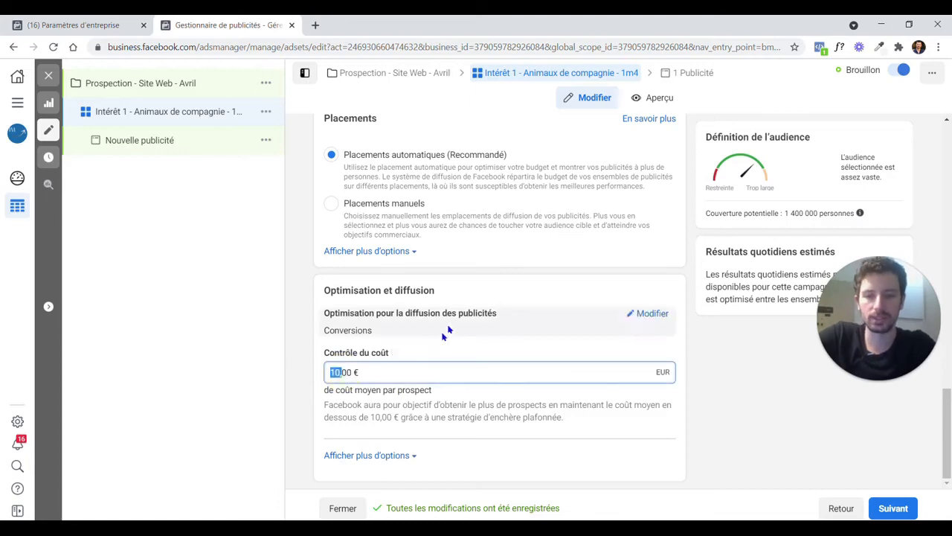
{"action": "left_click", "coordinate": [744, 412]}
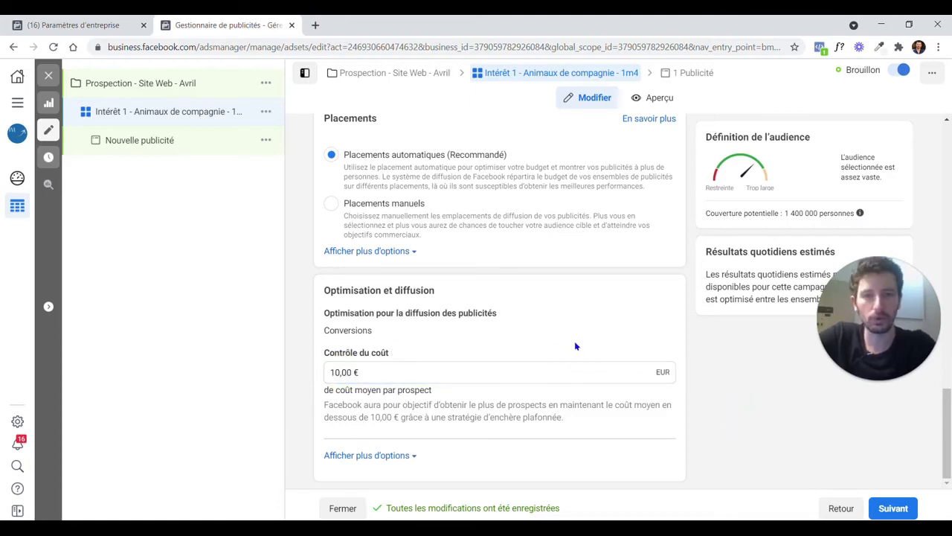
- Reveal the additional optimisation and delivery options and examine the attribution window choices without changing the selection
{"action": "left_click", "coordinate": [402, 456]}
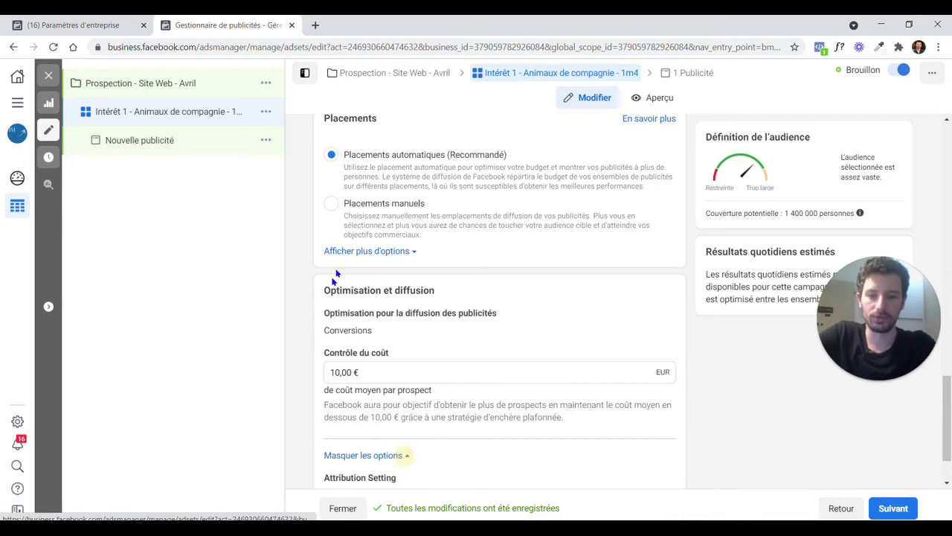
{"action": "scroll", "coordinate": [408, 452], "scroll_direction": "down", "scroll_amount": 1}
{"action": "left_click", "coordinate": [339, 298]}
{"action": "left_click", "coordinate": [322, 295]}
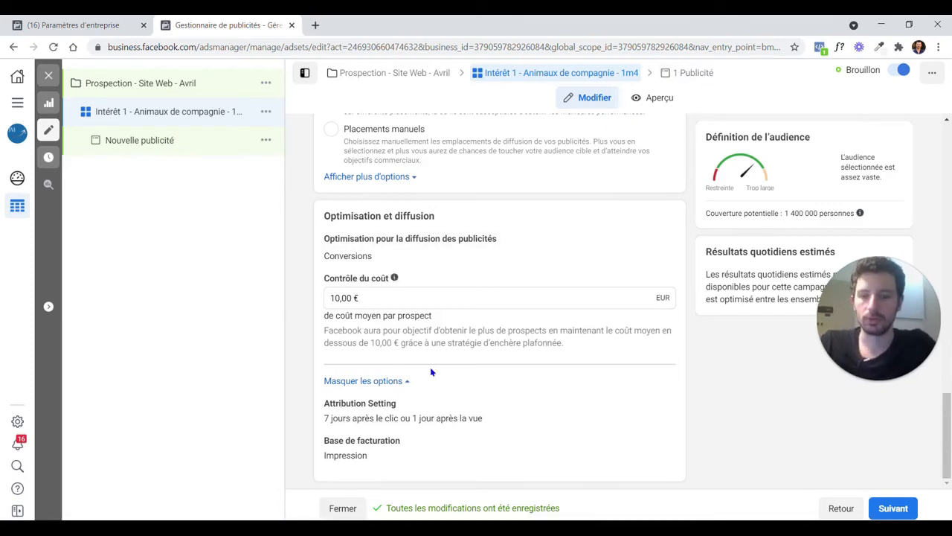
{"action": "left_click", "coordinate": [653, 404]}
{"action": "left_click", "coordinate": [465, 418]}
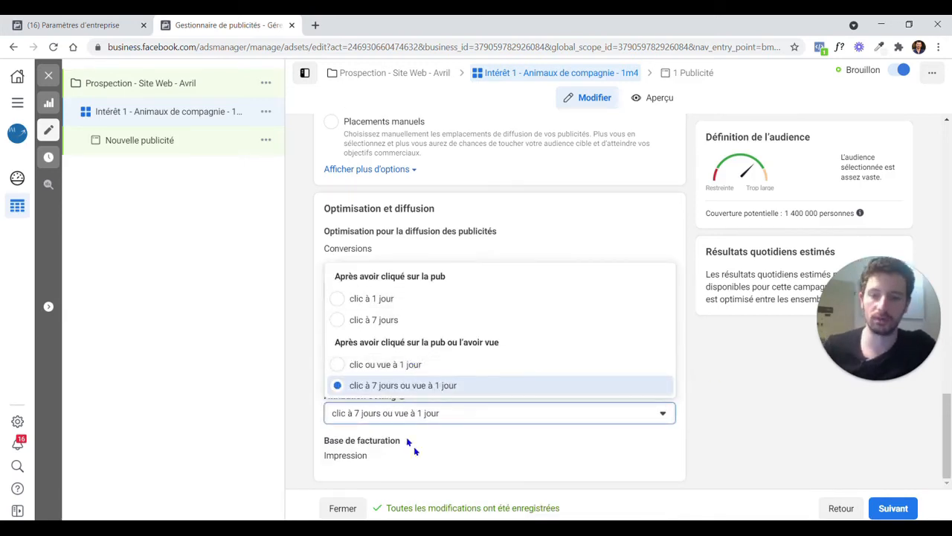
{"action": "left_click", "coordinate": [737, 408]}
- Open the campaign's new ad for editing and rename it "Image statique"
{"action": "left_click", "coordinate": [709, 72]}
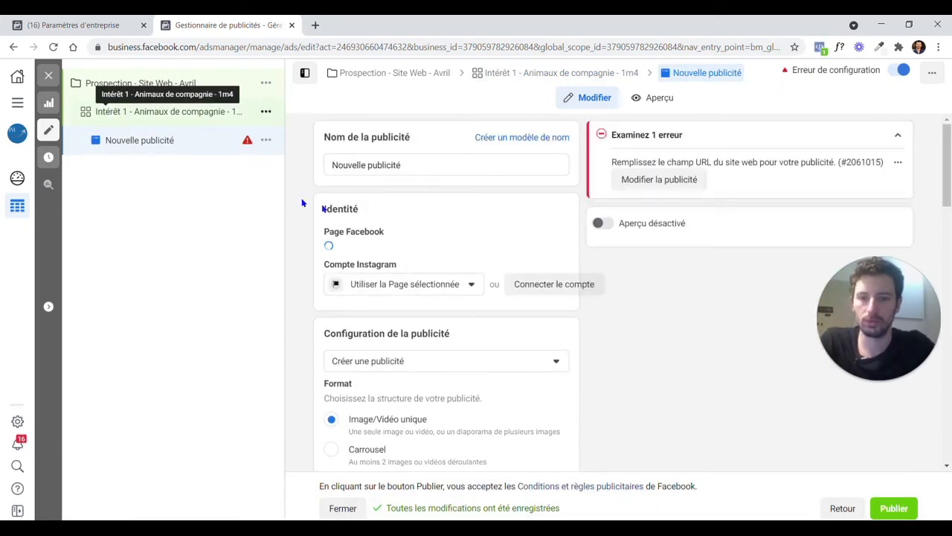
{"action": "triple_click", "coordinate": [355, 163]}
{"action": "key", "text": "BackSpace"}
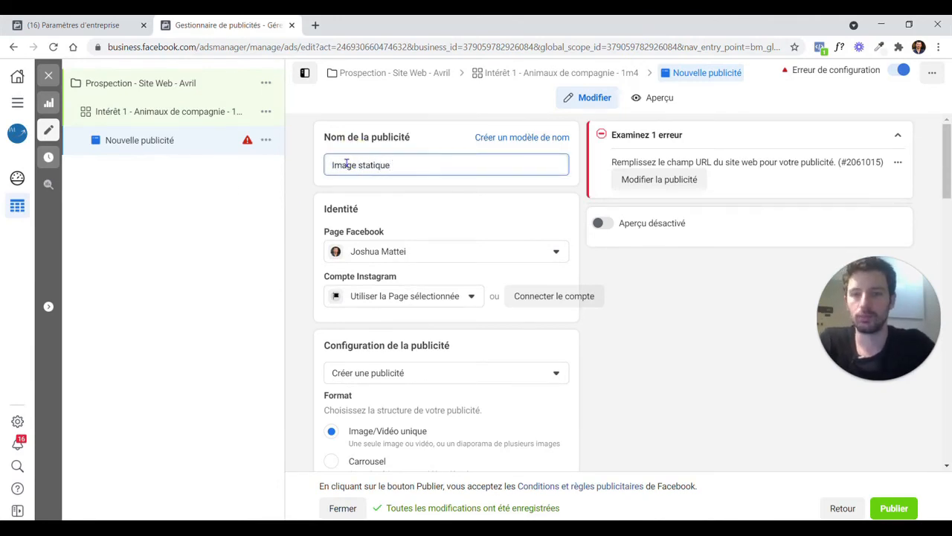
- Examine the Instagram account choices in the ad's identity settings, including the explanation of "Utiliser la Page sélectionnée"
{"action": "left_click", "coordinate": [293, 186]}
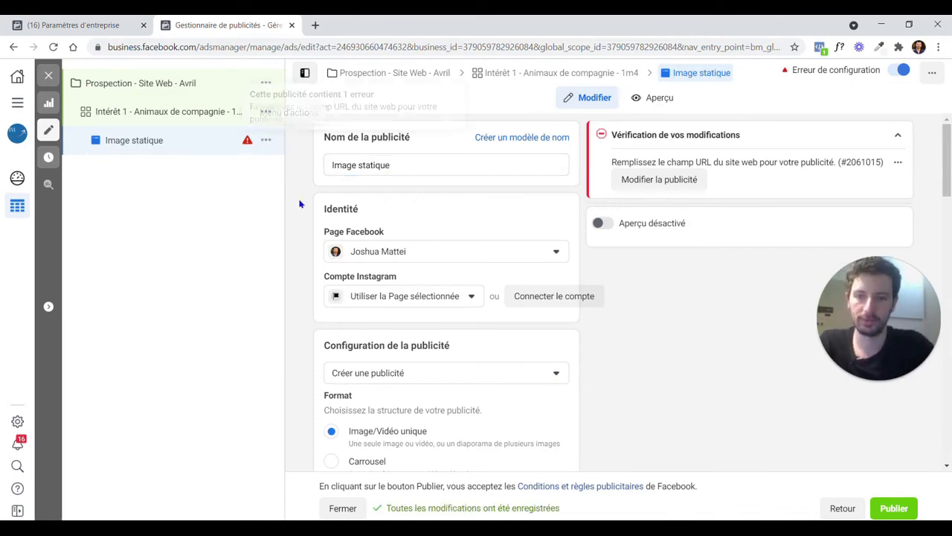
{"action": "left_click", "coordinate": [446, 302]}
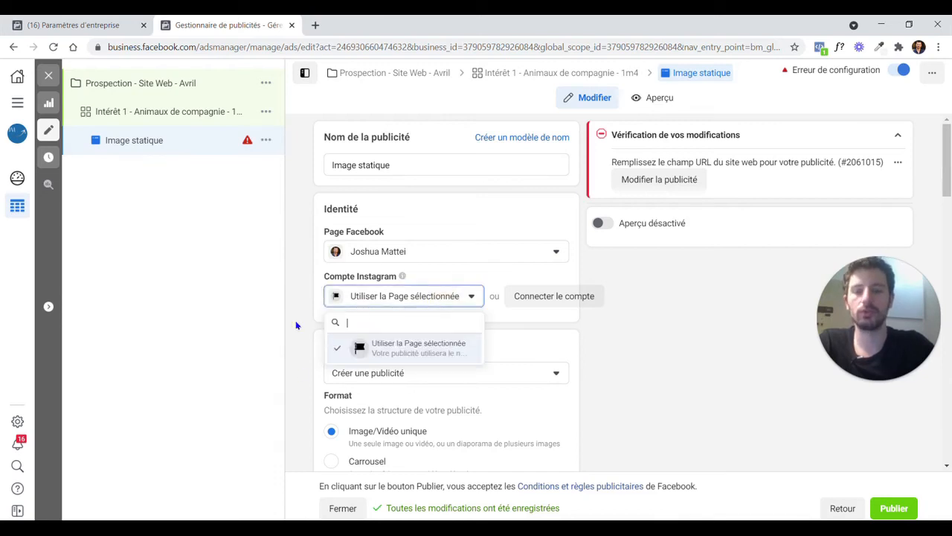
{"action": "left_click", "coordinate": [299, 251]}
{"action": "left_click", "coordinate": [404, 297]}
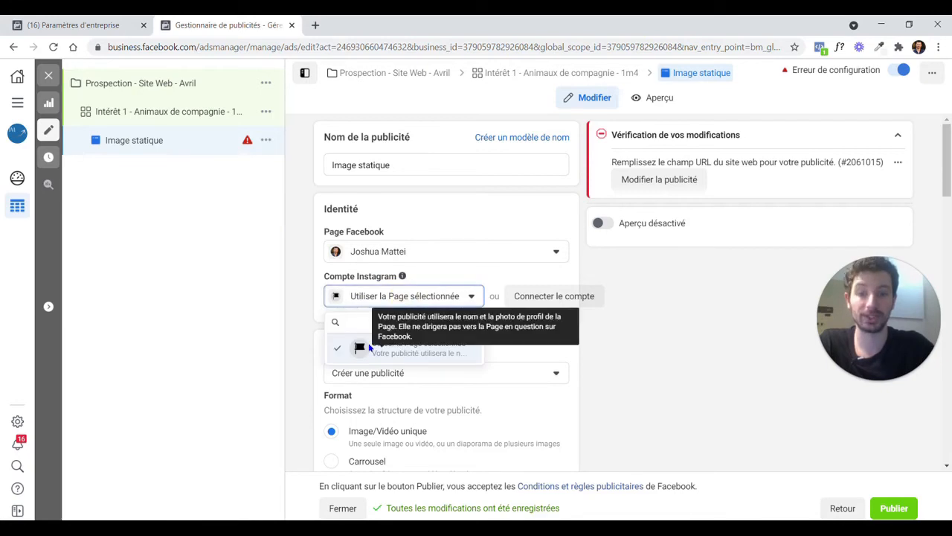
{"action": "left_click", "coordinate": [628, 370]}
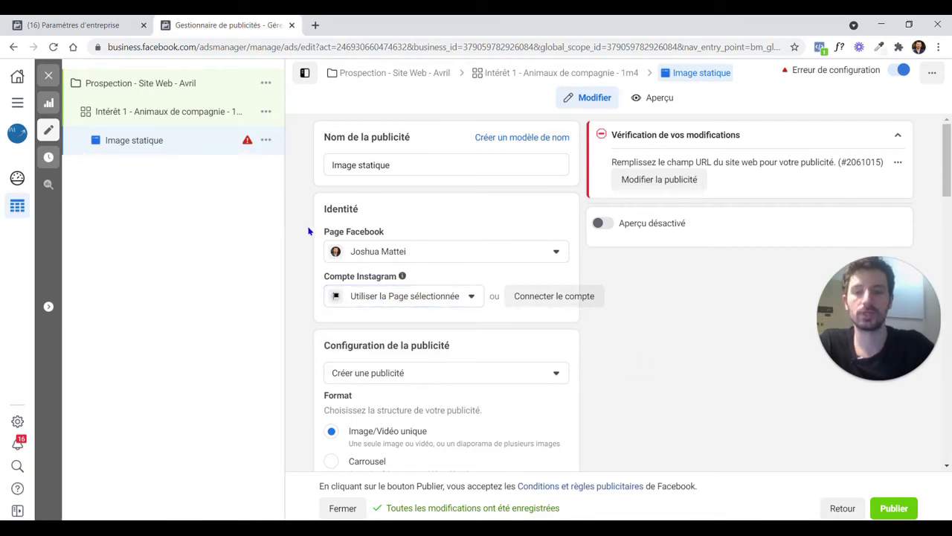
- Examine the ad configuration choices and keep "Créer une publicité" selected
{"action": "scroll", "coordinate": [307, 233], "scroll_direction": "down", "scroll_amount": 2}
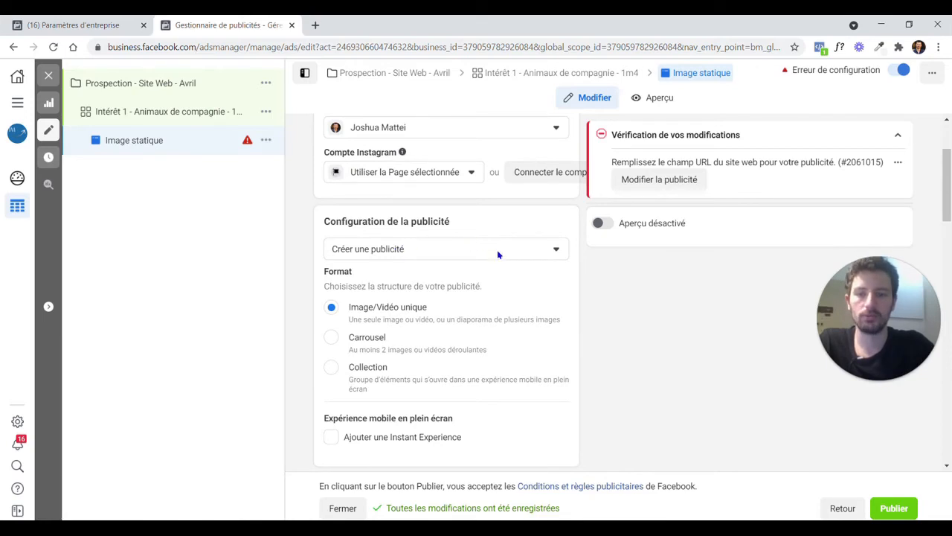
{"action": "scroll", "coordinate": [484, 250], "scroll_direction": "down", "scroll_amount": 1}
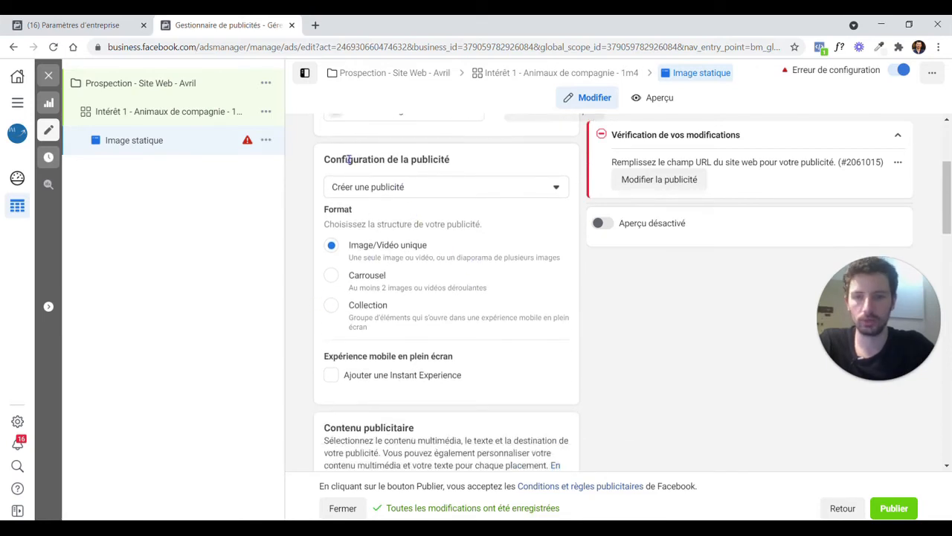
{"action": "left_click_drag", "start_coordinate": [350, 157], "coordinate": [489, 157]}
{"action": "left_click", "coordinate": [471, 165]}
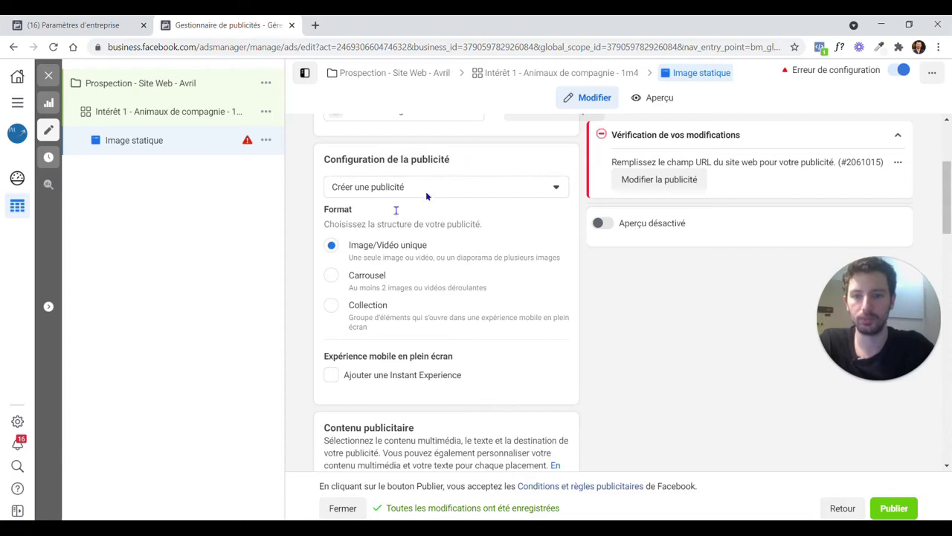
{"action": "left_click", "coordinate": [471, 188]}
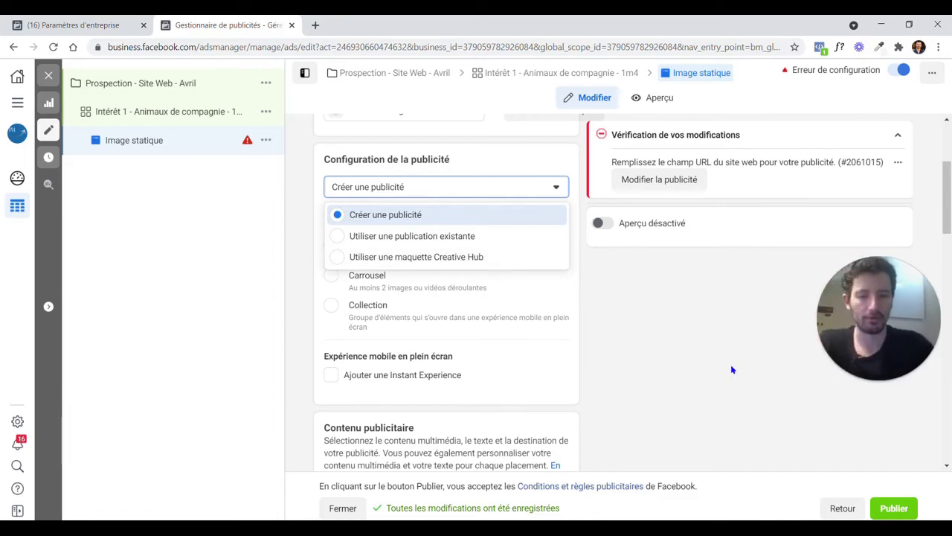
{"action": "left_click", "coordinate": [656, 337]}
{"action": "left_click", "coordinate": [519, 195]}
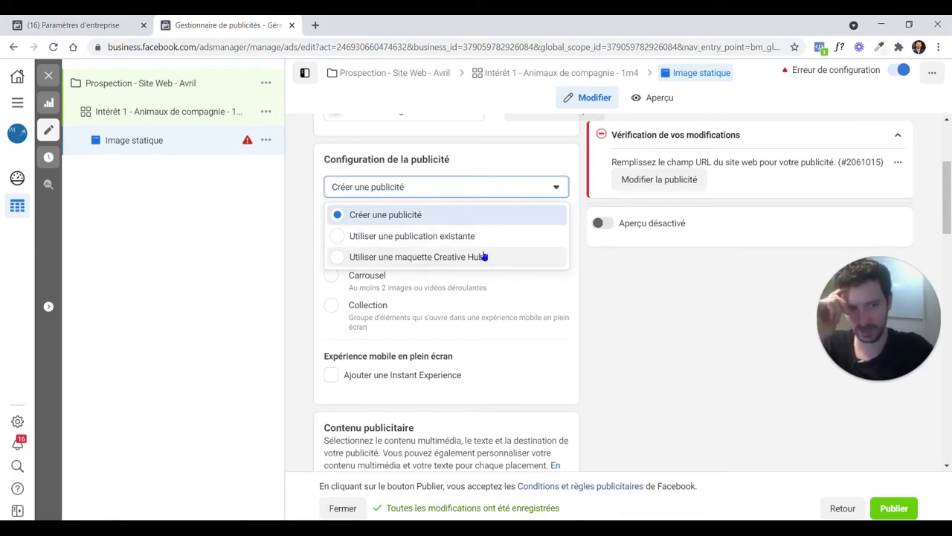
{"action": "left_click", "coordinate": [512, 216]}
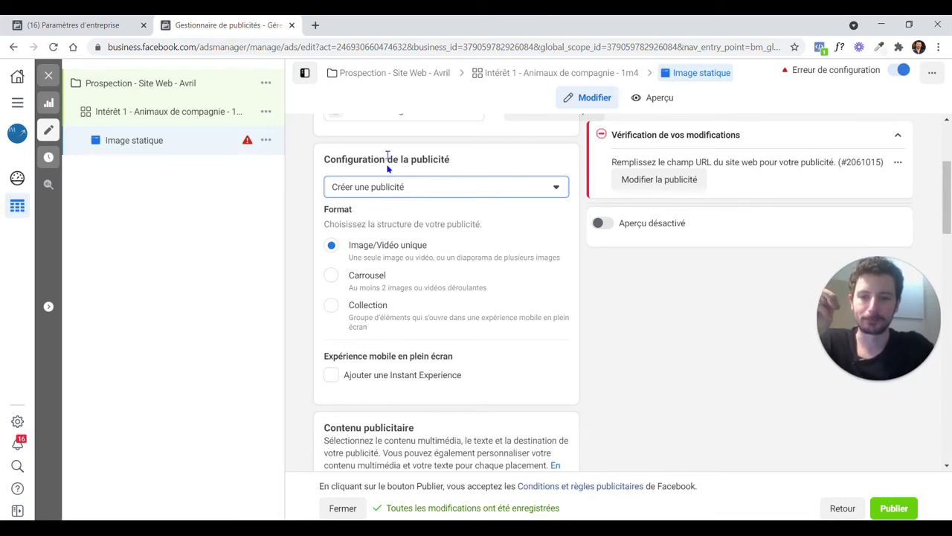
- Examine the ad content section and its choices for adding an image or a video, without adding any media
{"action": "scroll", "coordinate": [408, 250], "scroll_direction": "down", "scroll_amount": 2}
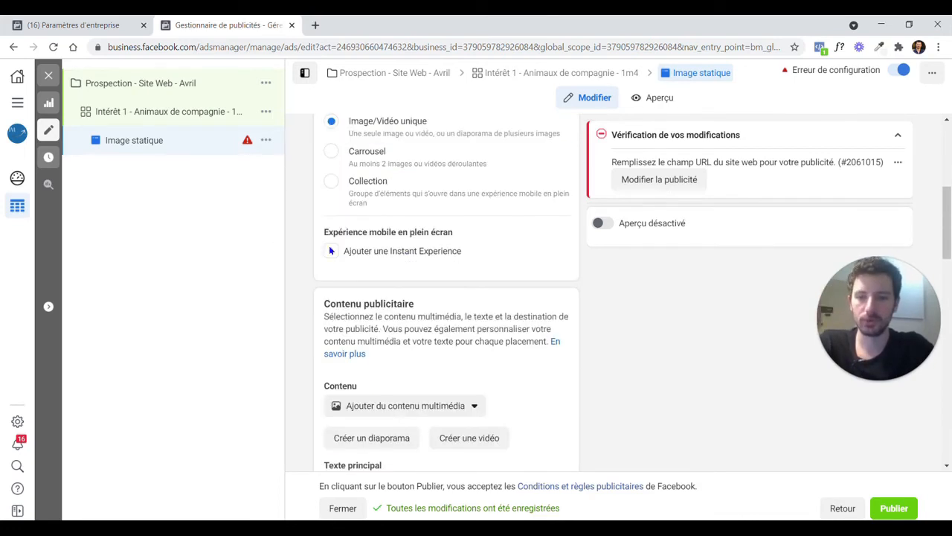
{"action": "scroll", "coordinate": [401, 233], "scroll_direction": "down", "scroll_amount": 2}
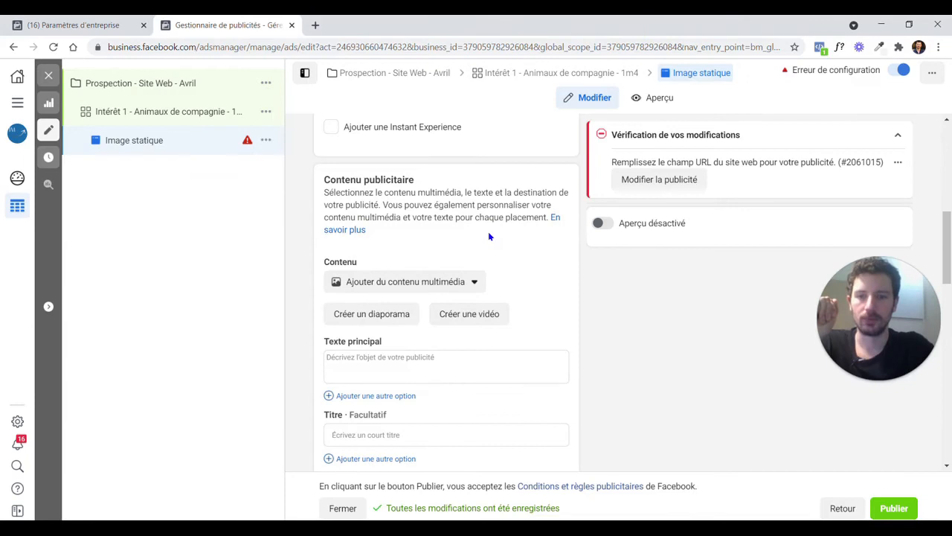
{"action": "scroll", "coordinate": [488, 236], "scroll_direction": "down", "scroll_amount": 1}
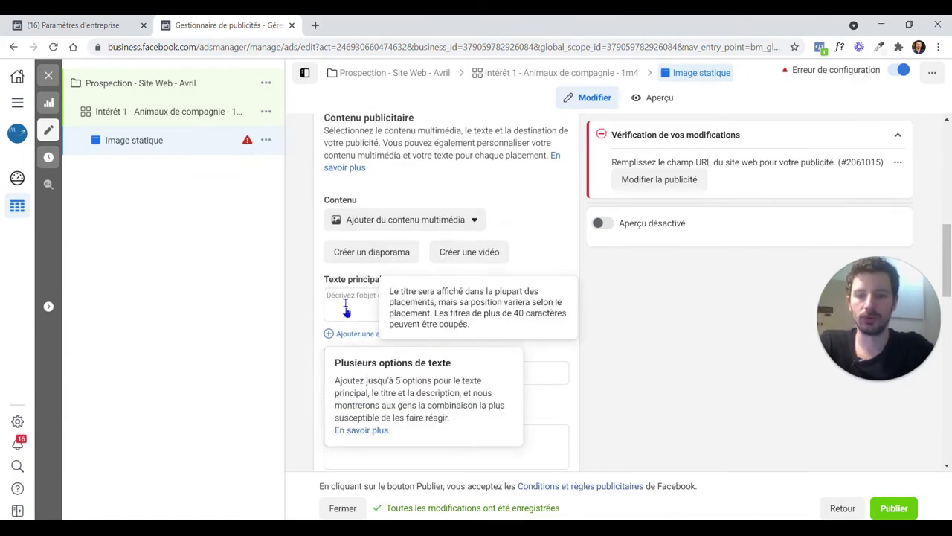
{"action": "left_click", "coordinate": [346, 311]}
{"action": "left_click", "coordinate": [461, 221]}
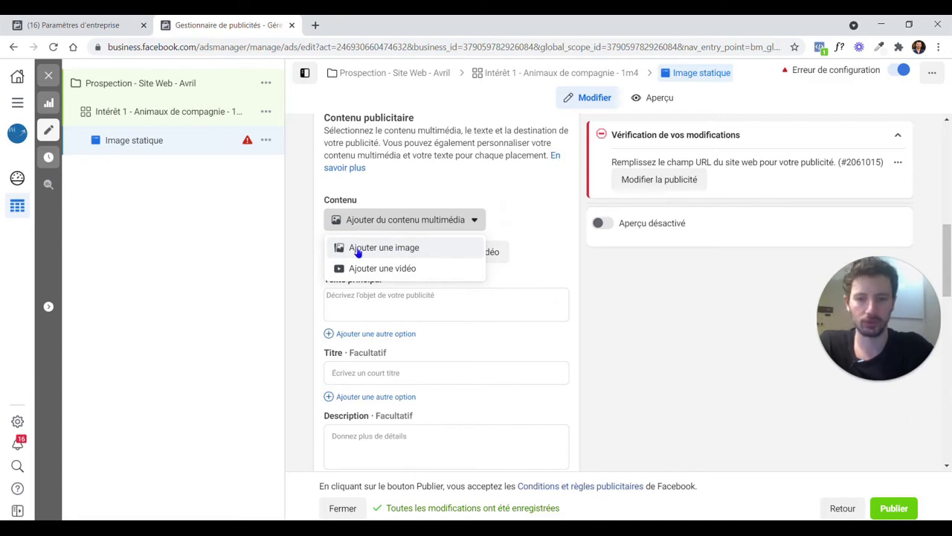
{"action": "left_click", "coordinate": [600, 303]}
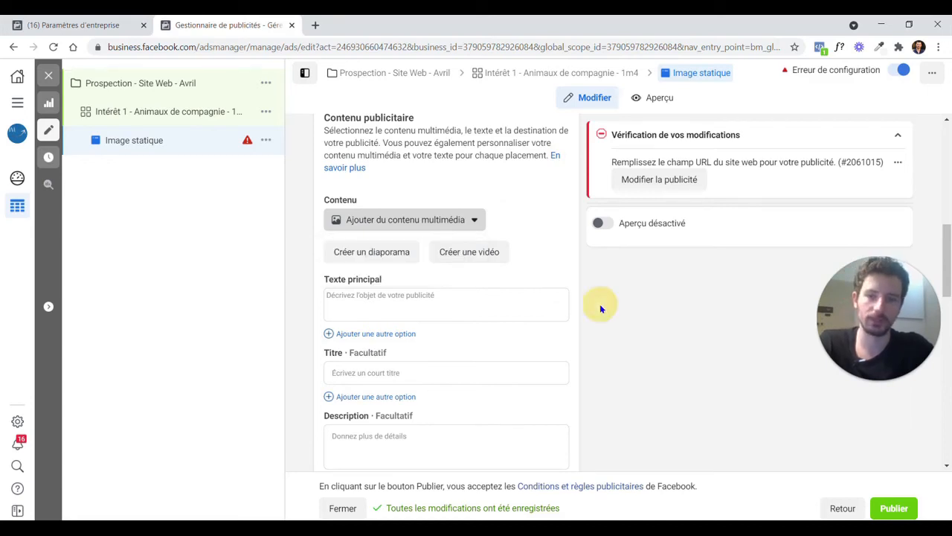
{"action": "left_click", "coordinate": [429, 306]}
{"action": "left_click", "coordinate": [315, 191]}
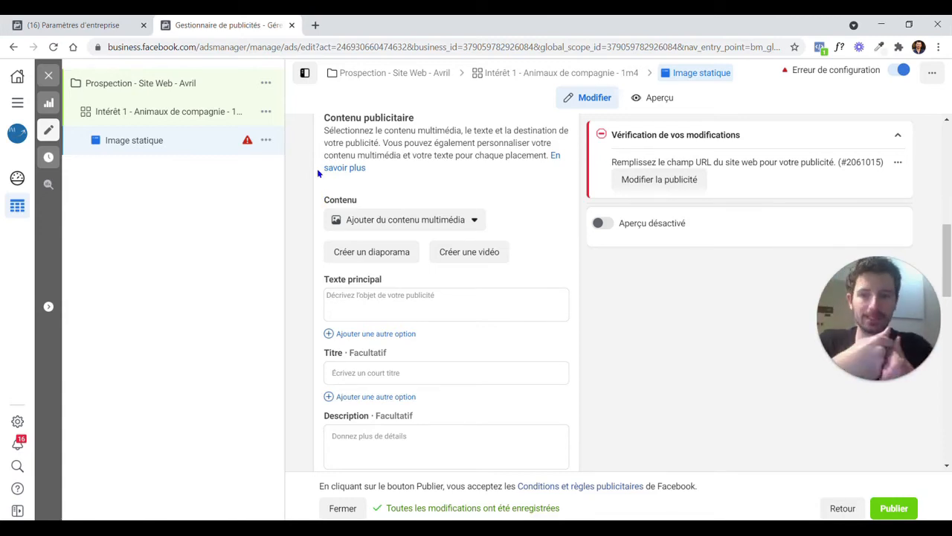
{"action": "left_click", "coordinate": [382, 217]}
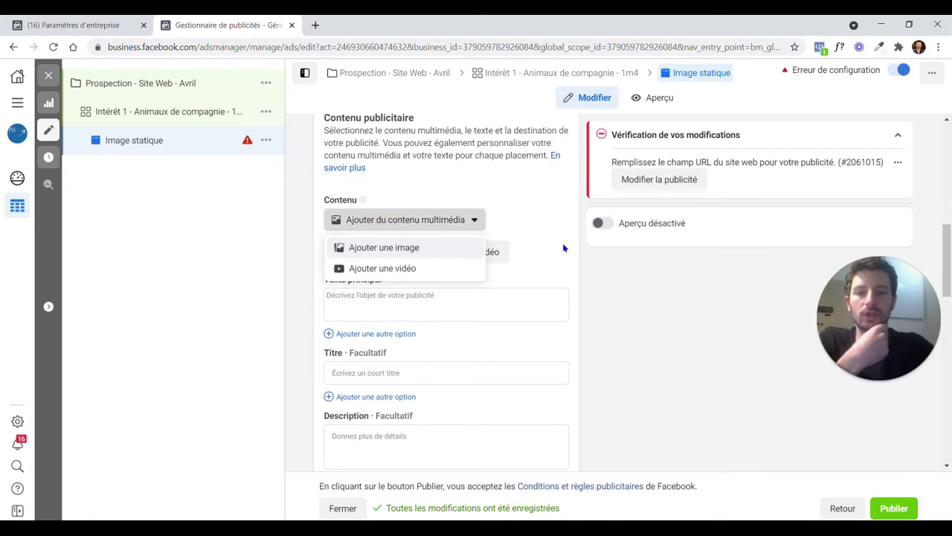
{"action": "left_click", "coordinate": [609, 322]}
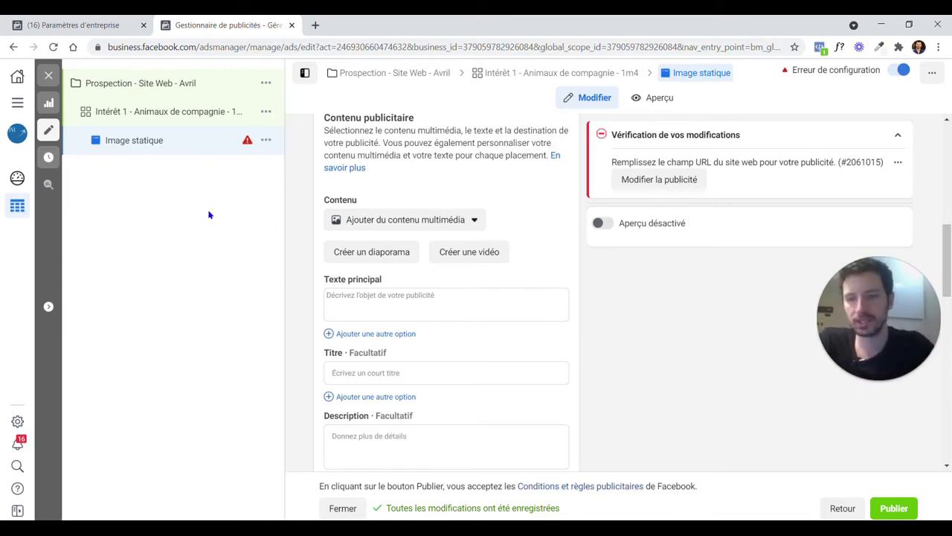
- Locate the Médiathèque among the business management tools without leaving the ad draft
{"action": "left_click", "coordinate": [15, 104]}
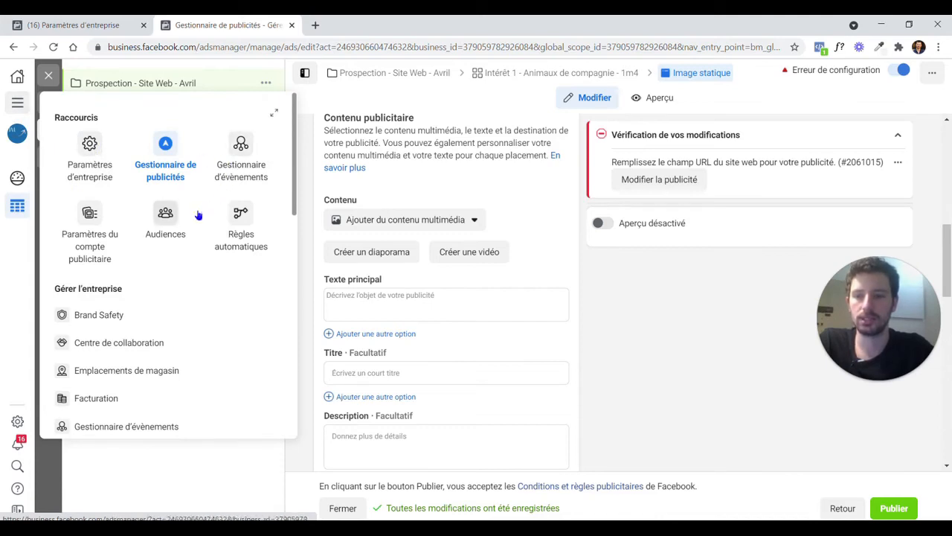
{"action": "scroll", "coordinate": [138, 283], "scroll_direction": "down", "scroll_amount": 2}
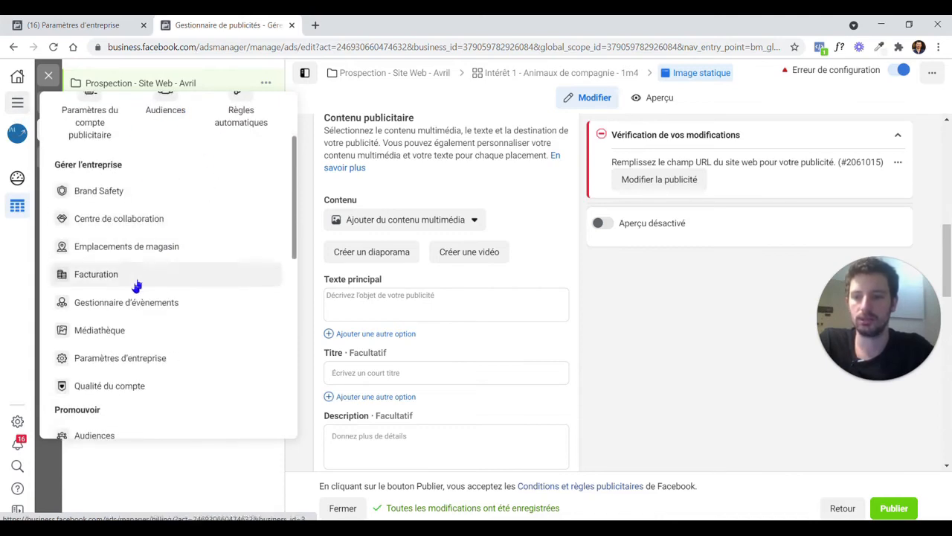
{"action": "left_click", "coordinate": [101, 334]}
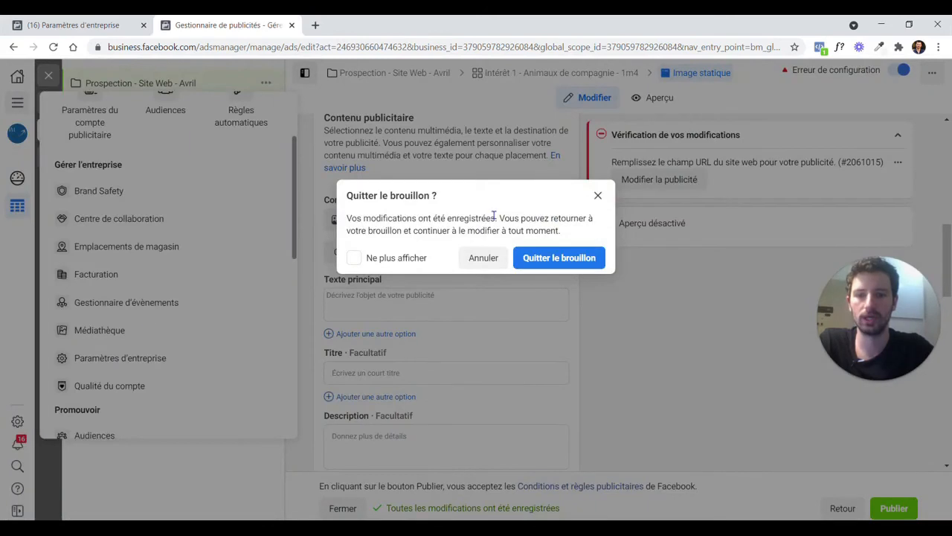
{"action": "left_click", "coordinate": [597, 195]}
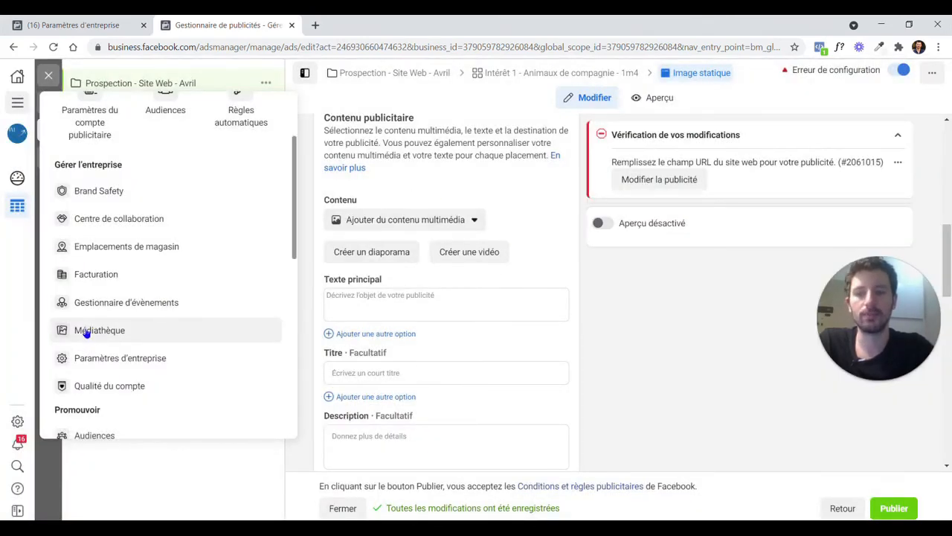
{"action": "left_click", "coordinate": [93, 334]}
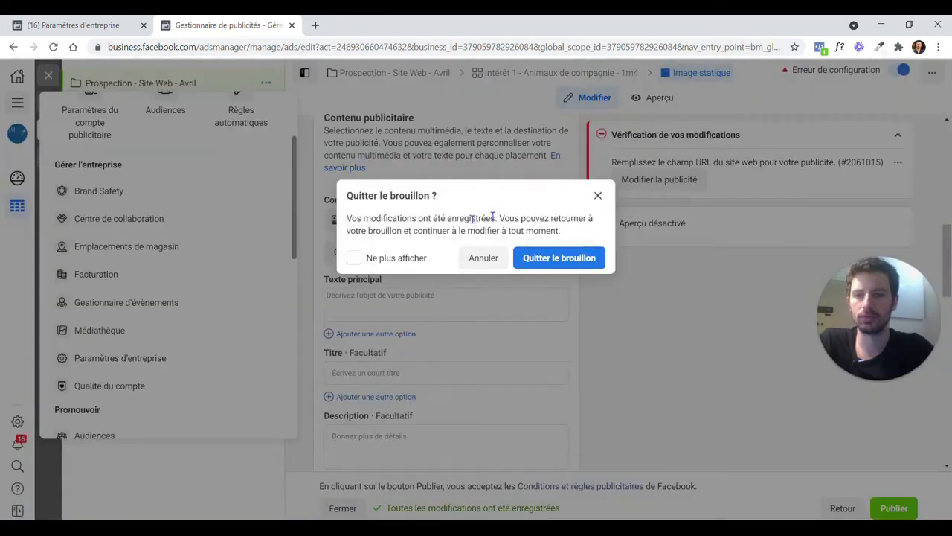
{"action": "left_click", "coordinate": [598, 196]}
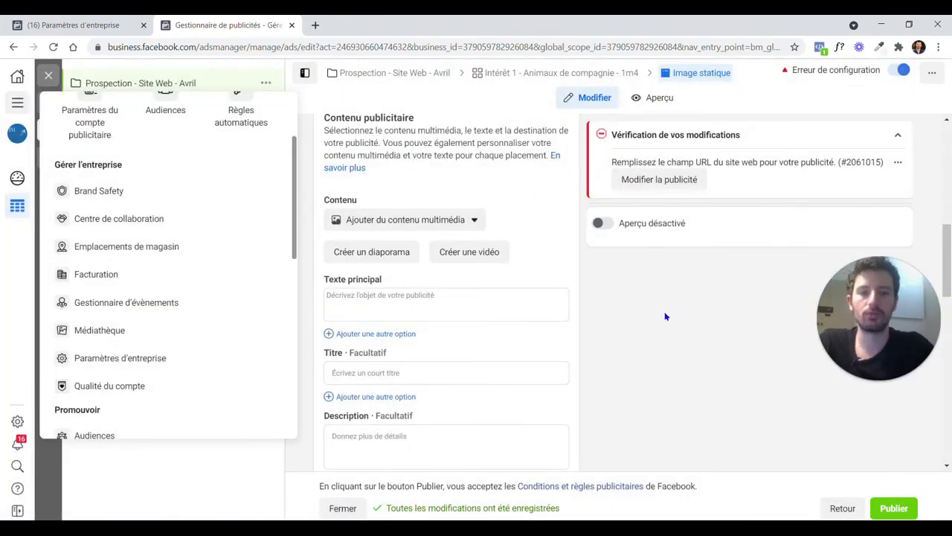
{"action": "left_click", "coordinate": [638, 322]}
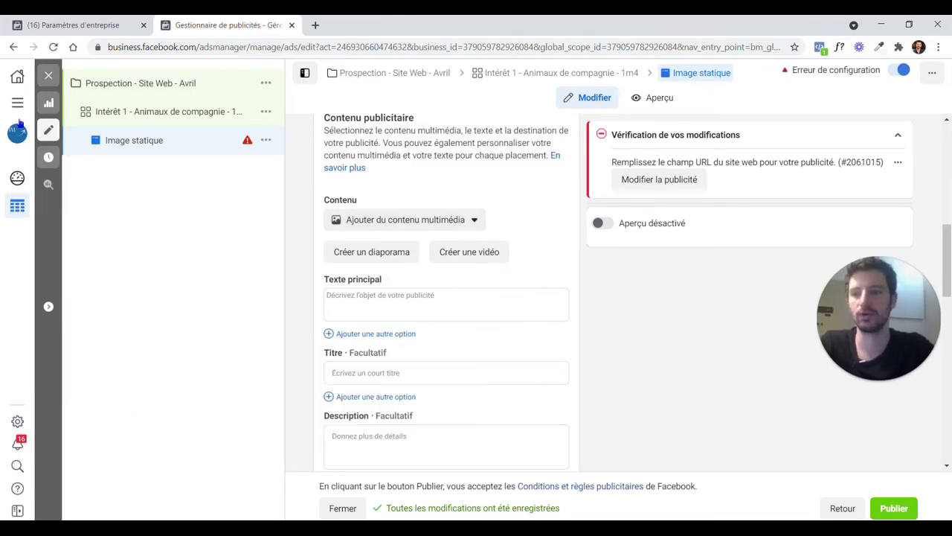
{"action": "left_click", "coordinate": [674, 360]}
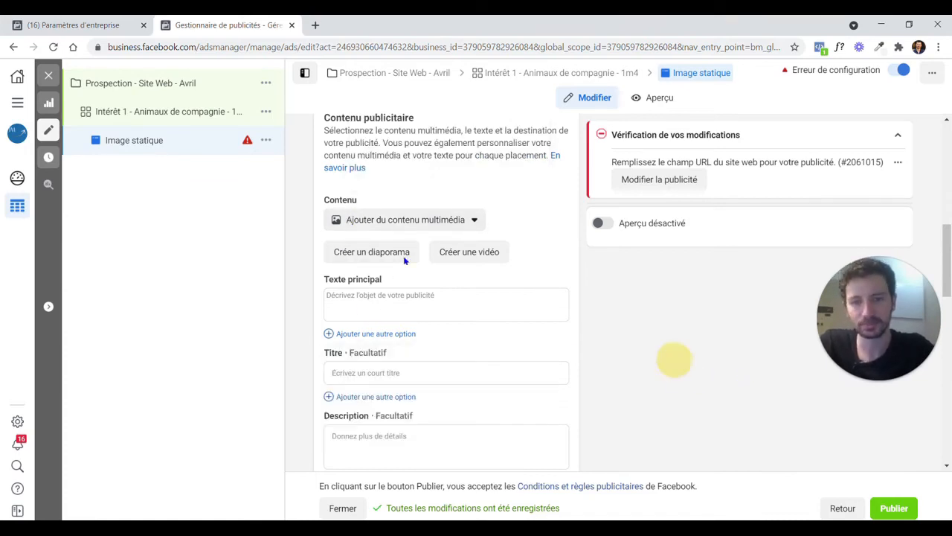
- Examine the ad's primary text, title and description fields and the explanation of multiple text options, without entering any text
{"action": "left_click", "coordinate": [375, 300]}
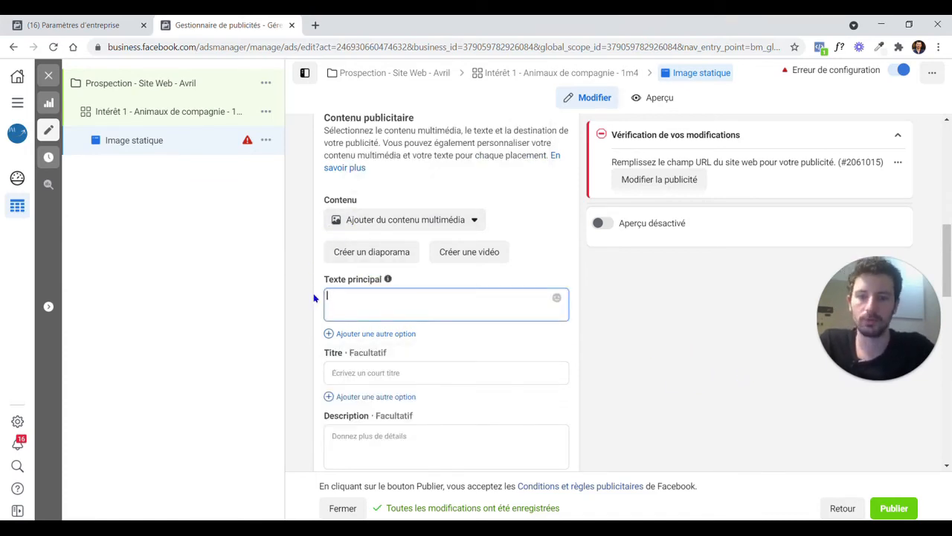
{"action": "left_click", "coordinate": [725, 270]}
{"action": "left_click", "coordinate": [462, 293]}
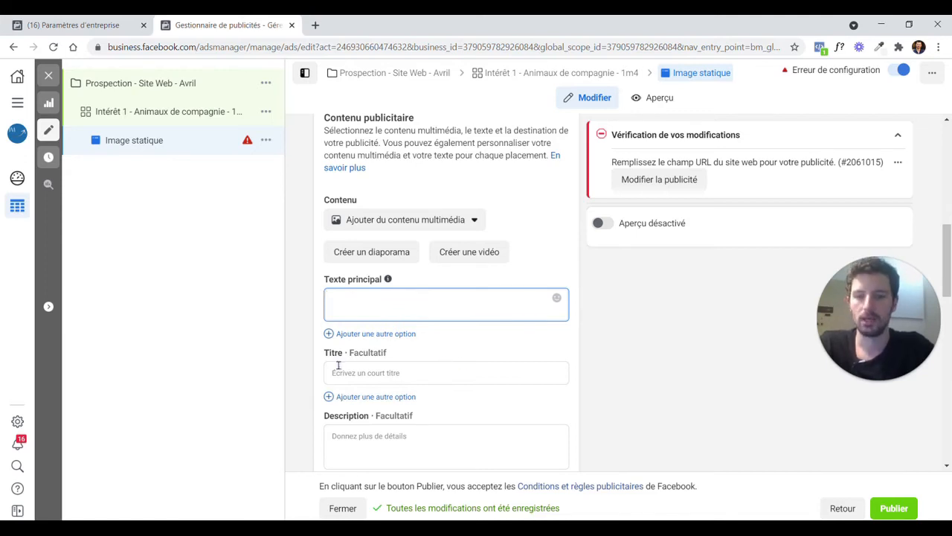
{"action": "scroll", "coordinate": [341, 311], "scroll_direction": "down", "scroll_amount": 2}
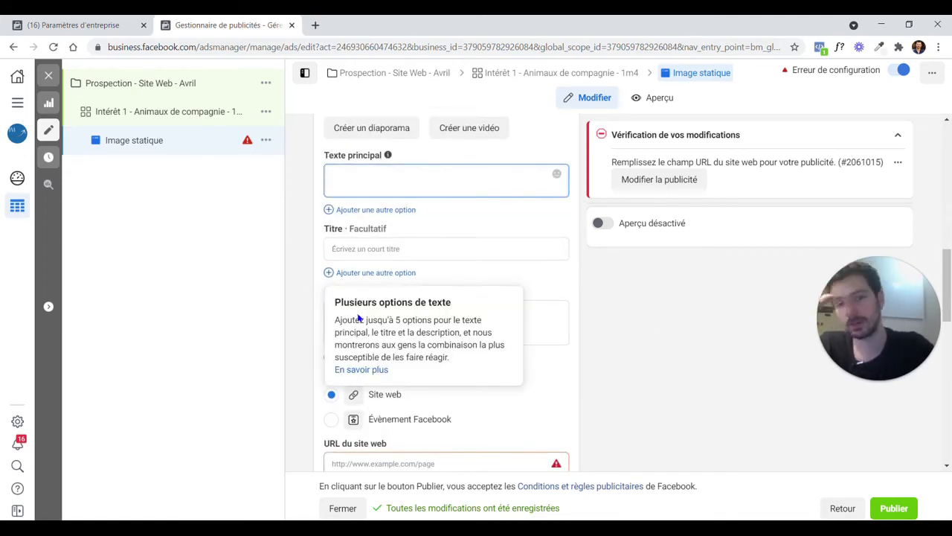
{"action": "left_click", "coordinate": [648, 346]}
{"action": "left_click", "coordinate": [385, 325]}
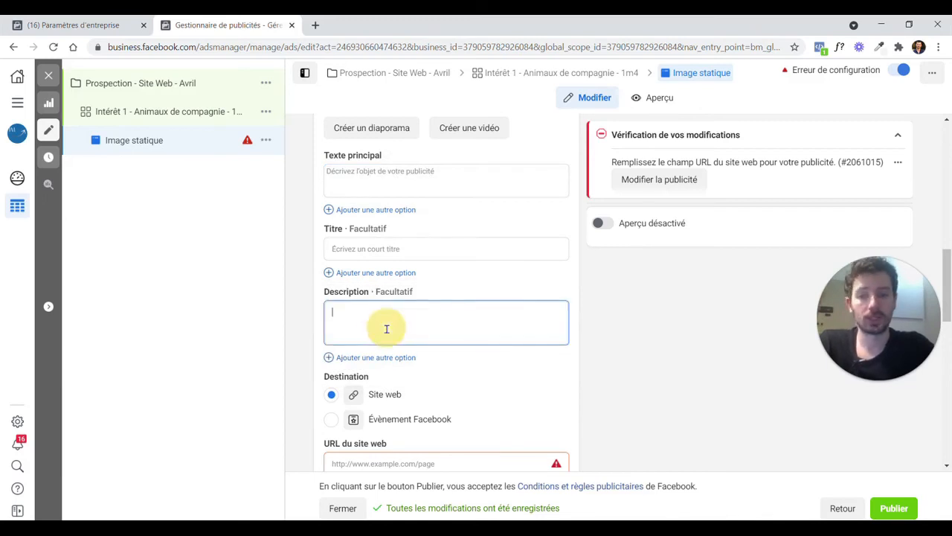
{"action": "left_click", "coordinate": [634, 316]}
{"action": "mouse_move", "coordinate": [395, 273]}
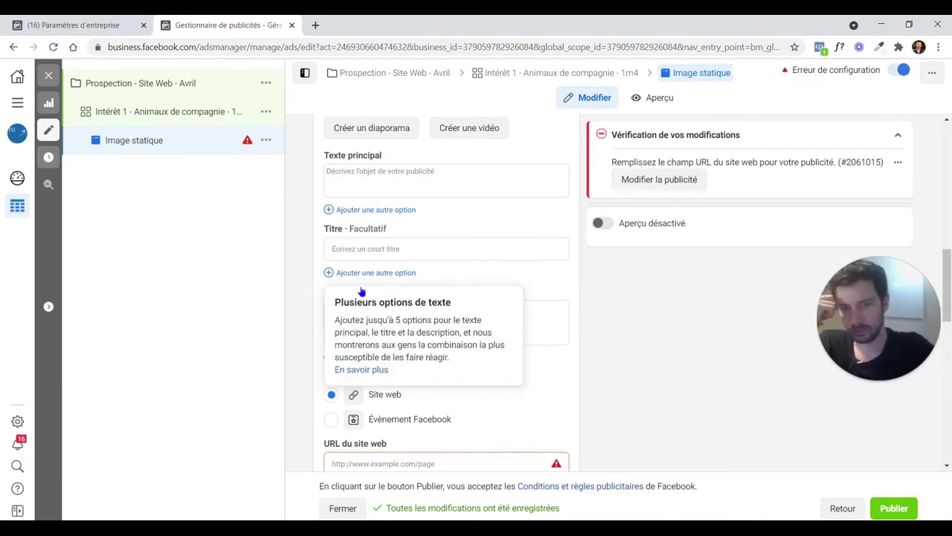
{"action": "left_click", "coordinate": [715, 346]}
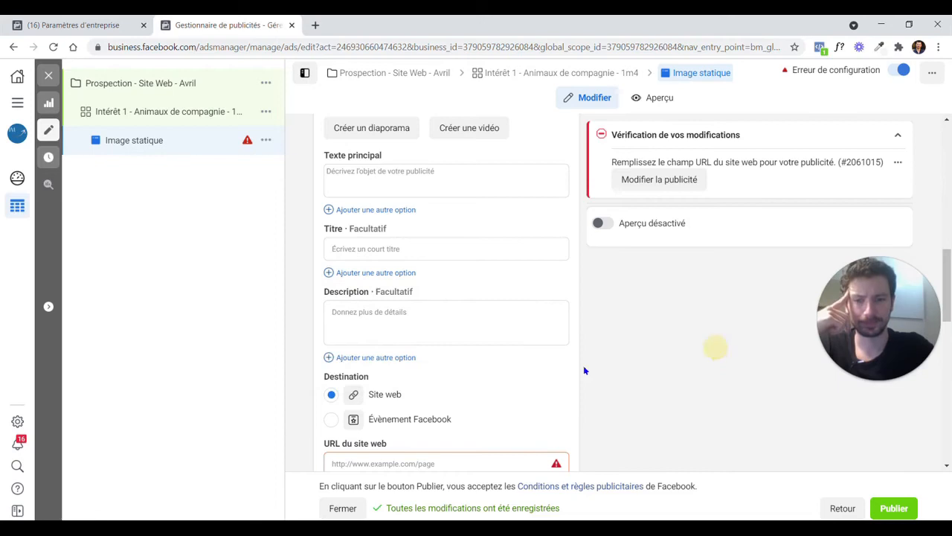
{"action": "left_click", "coordinate": [439, 322]}
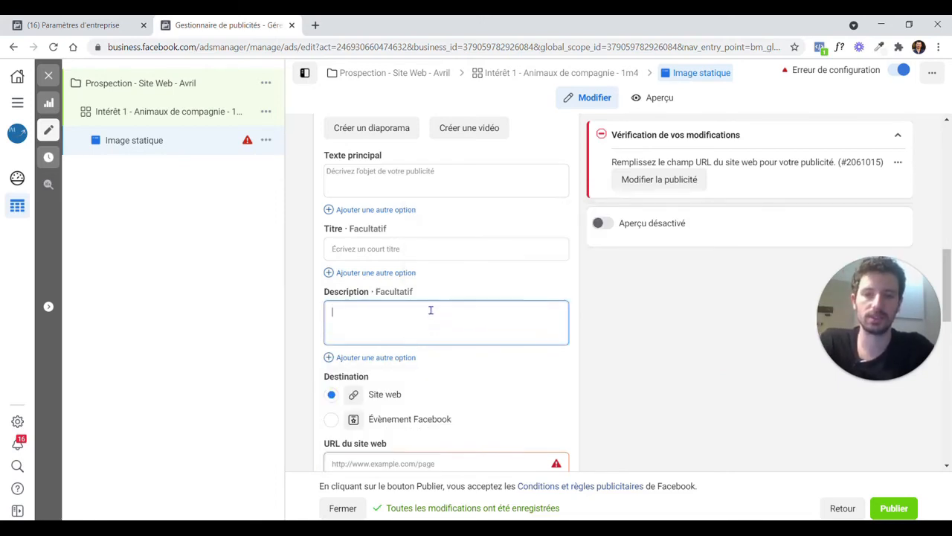
{"action": "left_click", "coordinate": [638, 336]}
{"action": "left_click", "coordinate": [423, 310]}
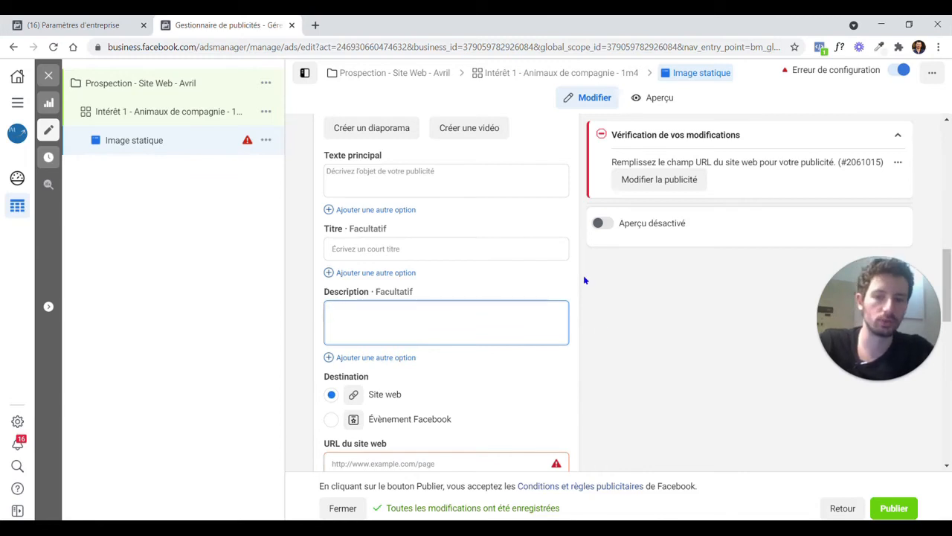
{"action": "left_click", "coordinate": [418, 183]}
{"action": "left_click", "coordinate": [645, 334]}
- Examine the ad's website destination and its required URL field, without entering an address
{"action": "scroll", "coordinate": [429, 312], "scroll_direction": "down", "scroll_amount": 2}
{"action": "left_click", "coordinate": [357, 339]}
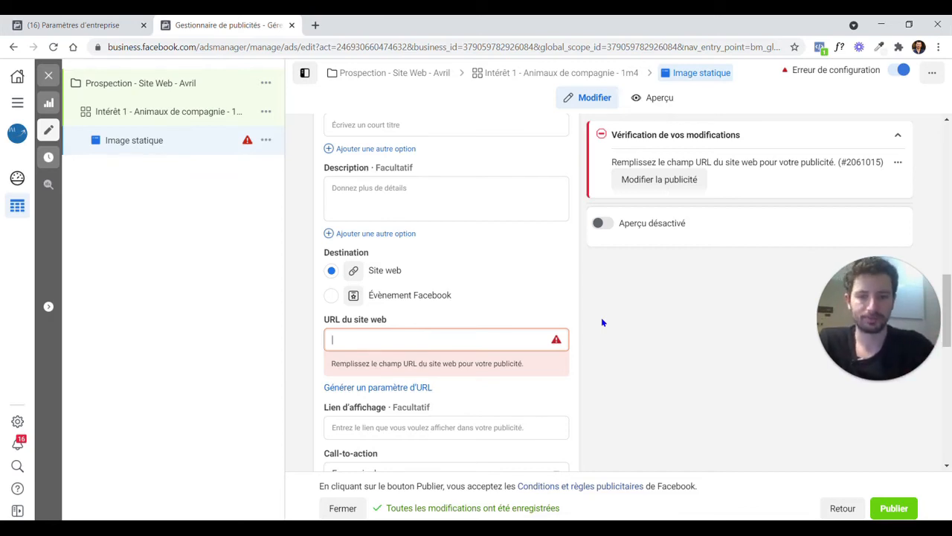
{"action": "left_click", "coordinate": [461, 342]}
{"action": "left_click", "coordinate": [635, 324]}
{"action": "left_click", "coordinate": [354, 335]}
{"action": "left_click", "coordinate": [620, 332]}
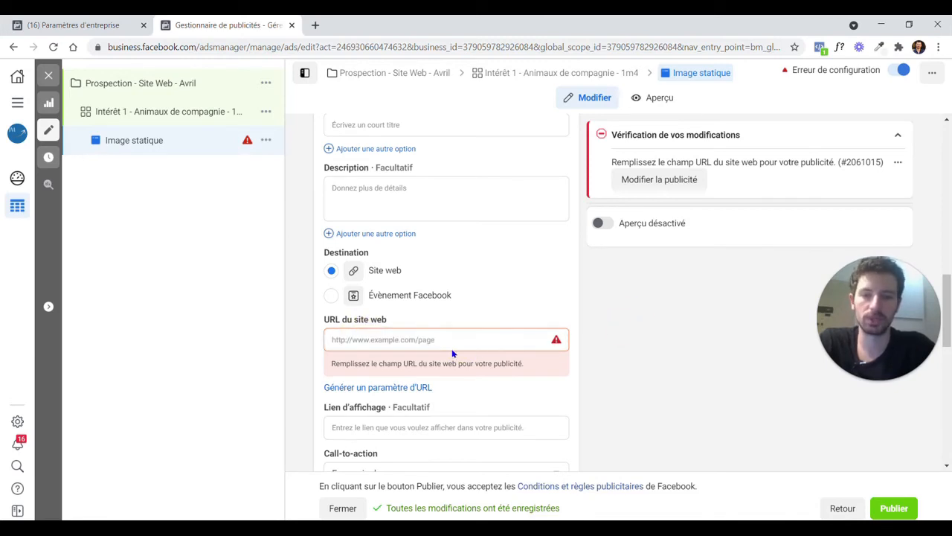
{"action": "left_click", "coordinate": [471, 339]}
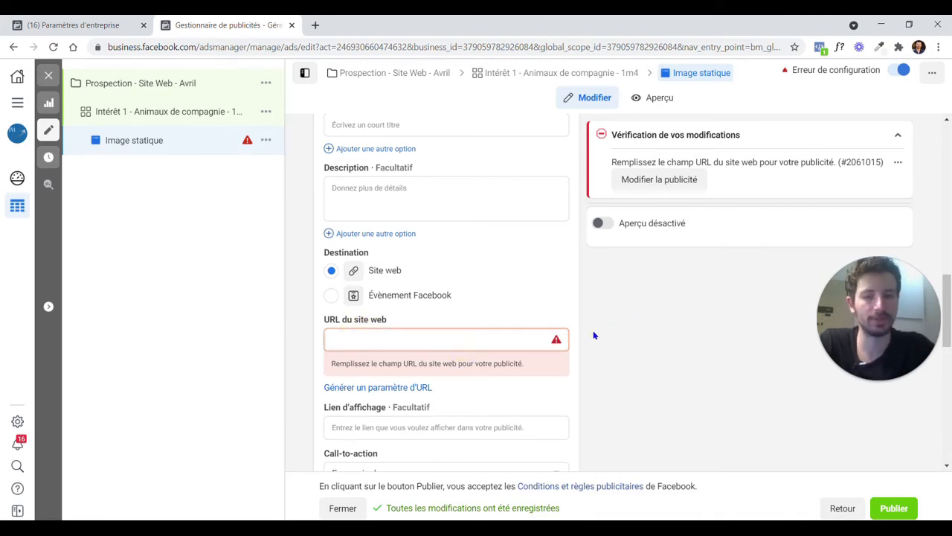
{"action": "mouse_move", "coordinate": [360, 328]}
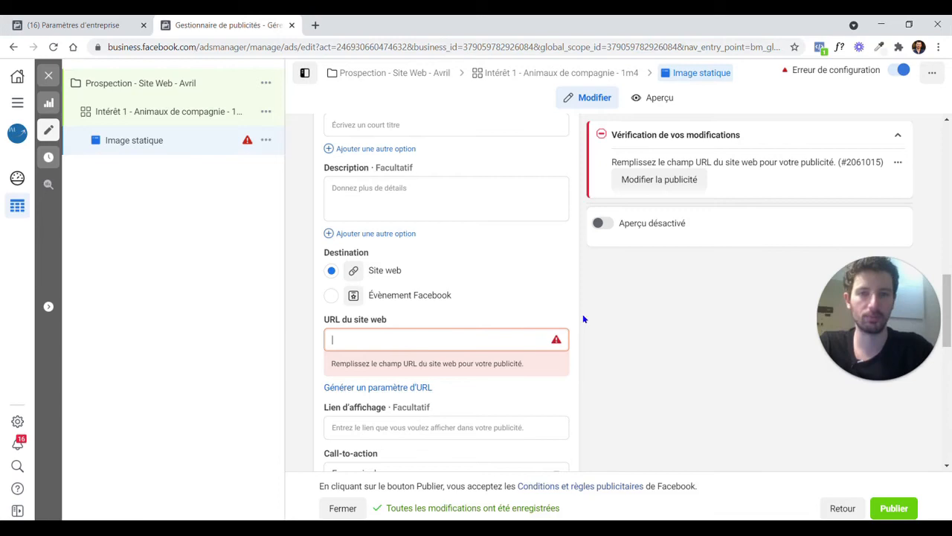
{"action": "left_click", "coordinate": [599, 328]}
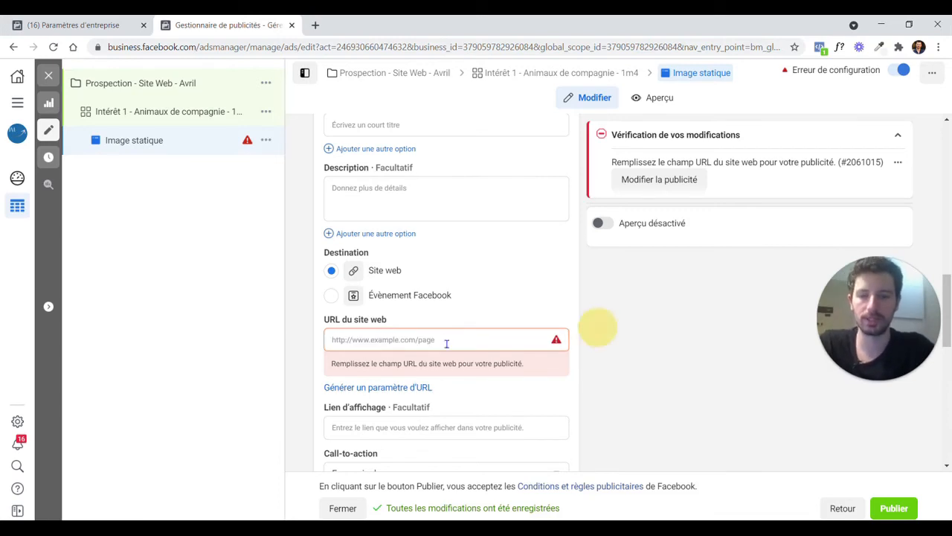
{"action": "scroll", "coordinate": [417, 311], "scroll_direction": "down", "scroll_amount": 2}
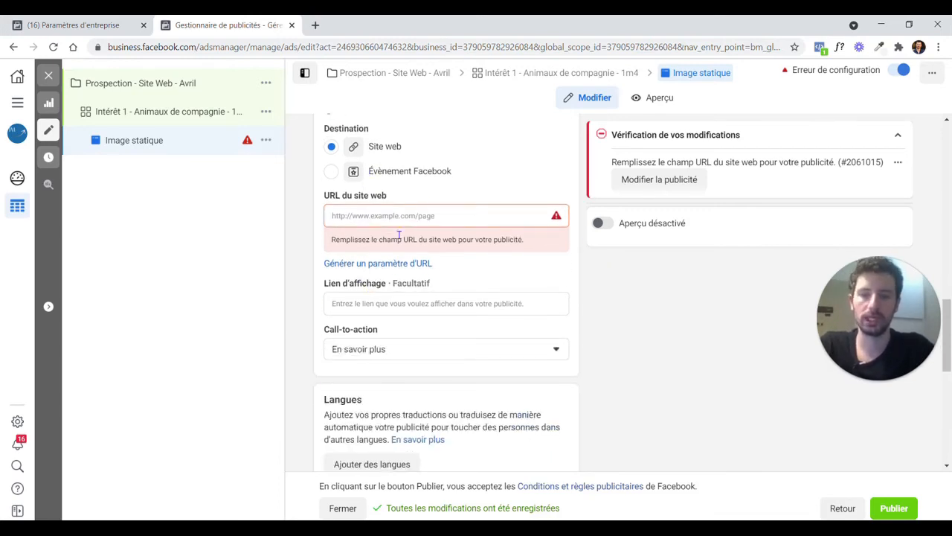
{"action": "left_click", "coordinate": [348, 216]}
{"action": "left_click", "coordinate": [675, 315]}
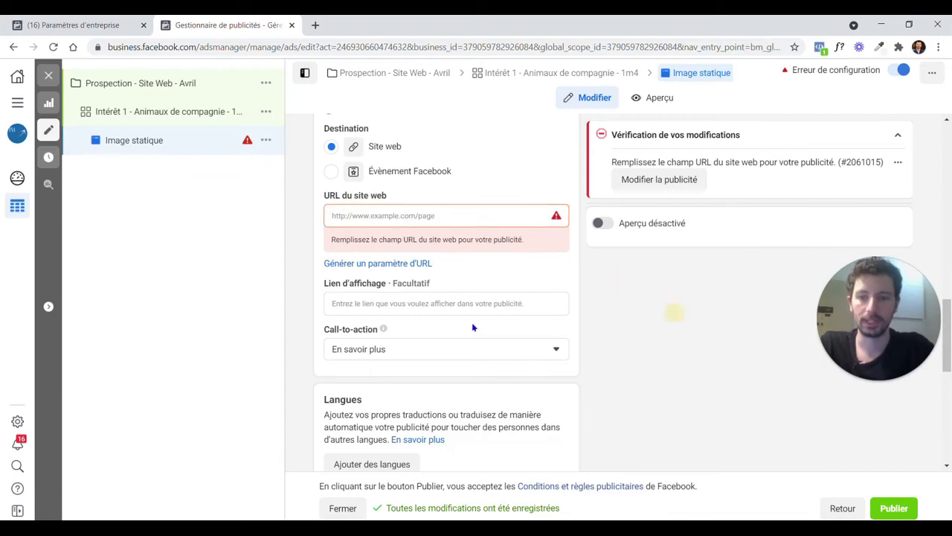
- Enter the advertiser's website domain, without a protocol or page path, as the ad's optional display link
{"action": "left_click", "coordinate": [441, 303]}
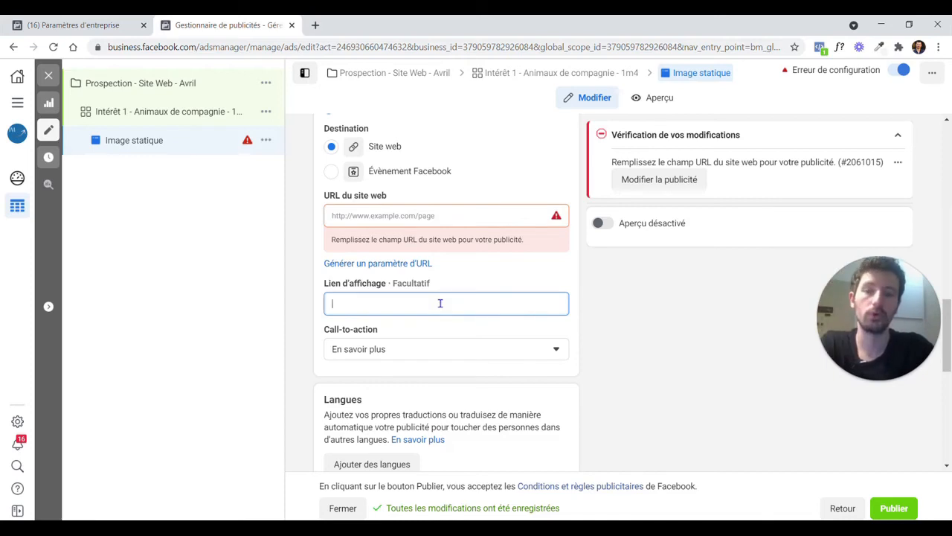
{"action": "type", "text": "joshuamattei.fr"}
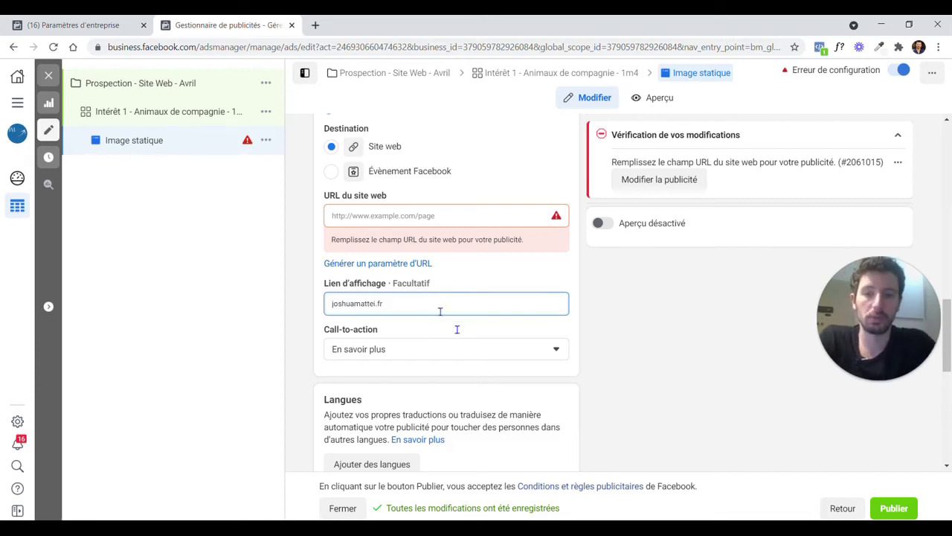
{"action": "scroll", "coordinate": [587, 297], "scroll_direction": "up", "scroll_amount": 1}
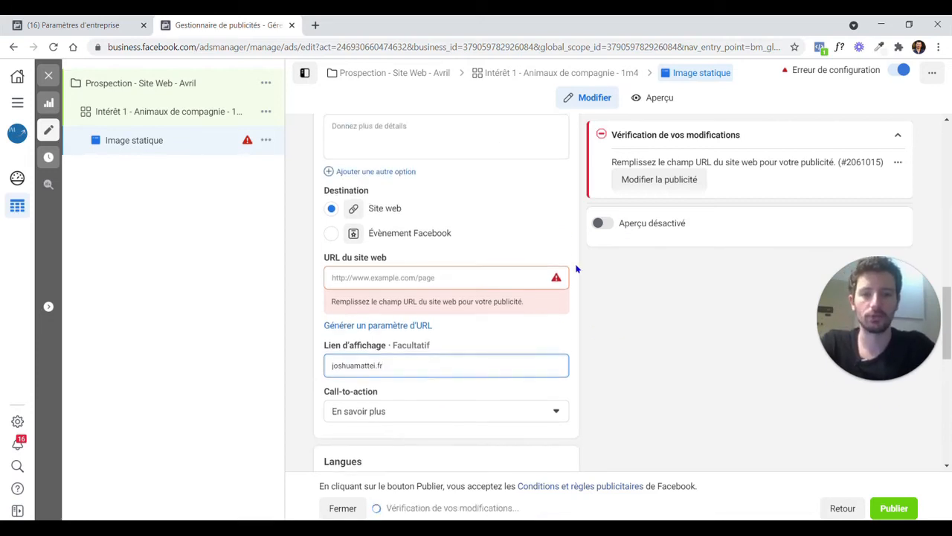
{"action": "left_click", "coordinate": [384, 365]}
{"action": "left_click_drag", "start_coordinate": [383, 365], "coordinate": [303, 365]}
{"action": "left_click", "coordinate": [629, 377]}
{"action": "left_click", "coordinate": [376, 364]}
{"action": "left_click", "coordinate": [592, 366]}
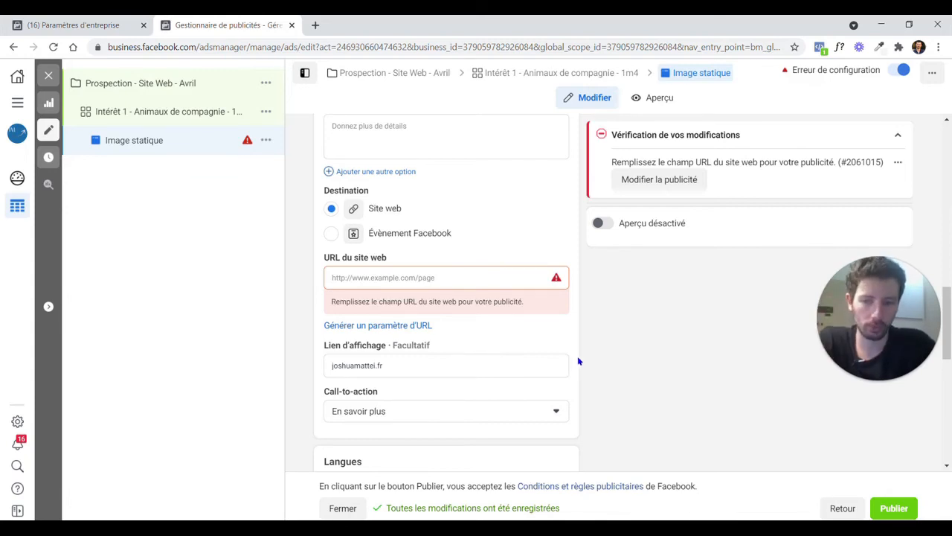
- Examine the call-to-action choices available for the "Image statique" ad, keeping "En savoir plus" selected
{"action": "scroll", "coordinate": [578, 357], "scroll_direction": "down", "scroll_amount": 3}
{"action": "left_click", "coordinate": [393, 287]}
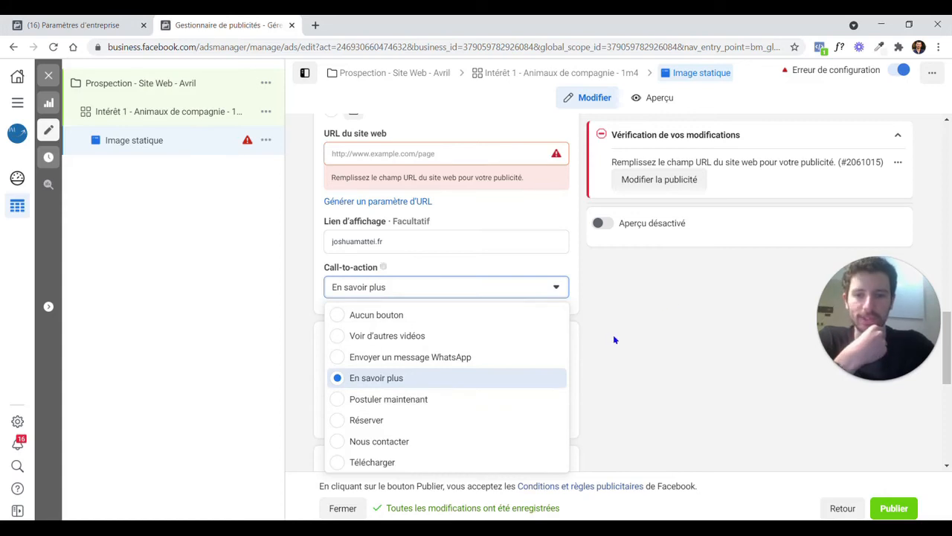
{"action": "left_click", "coordinate": [619, 312]}
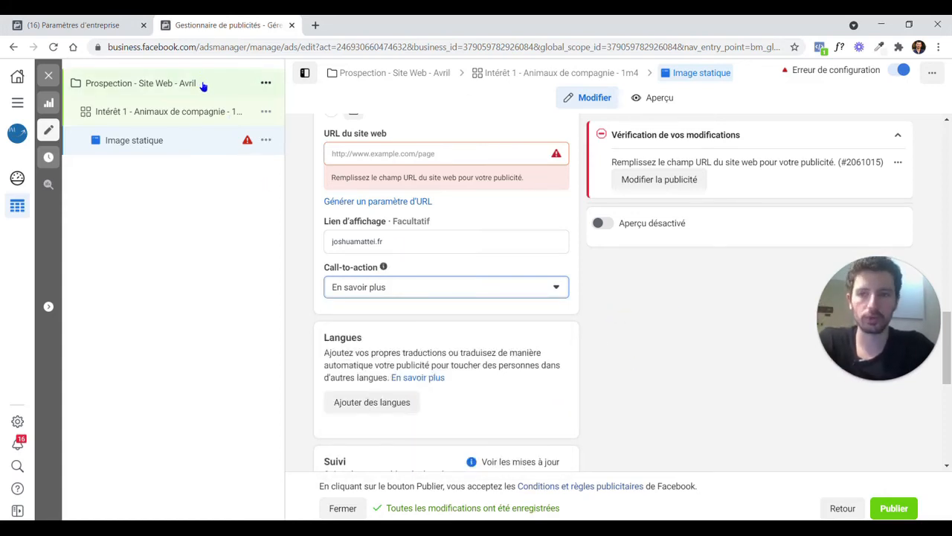
{"action": "left_click", "coordinate": [421, 287]}
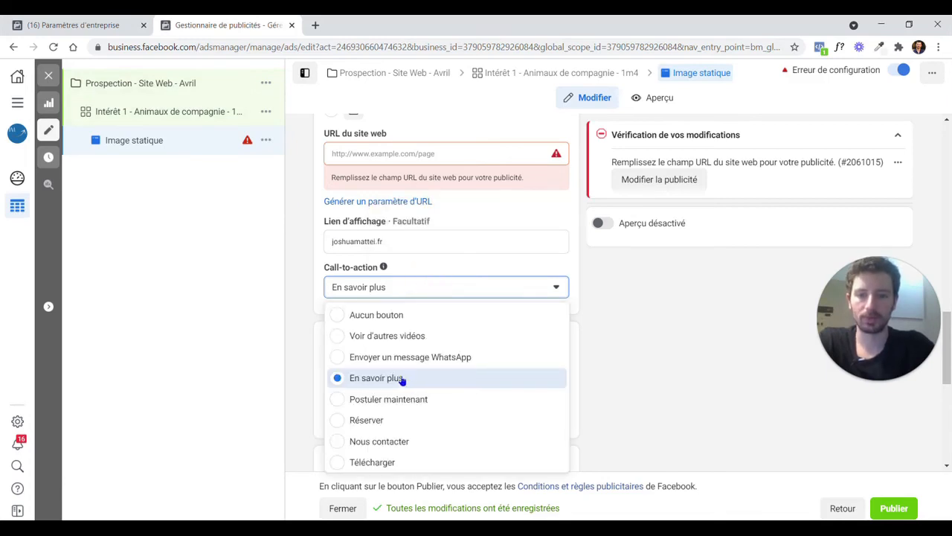
{"action": "left_click", "coordinate": [610, 330]}
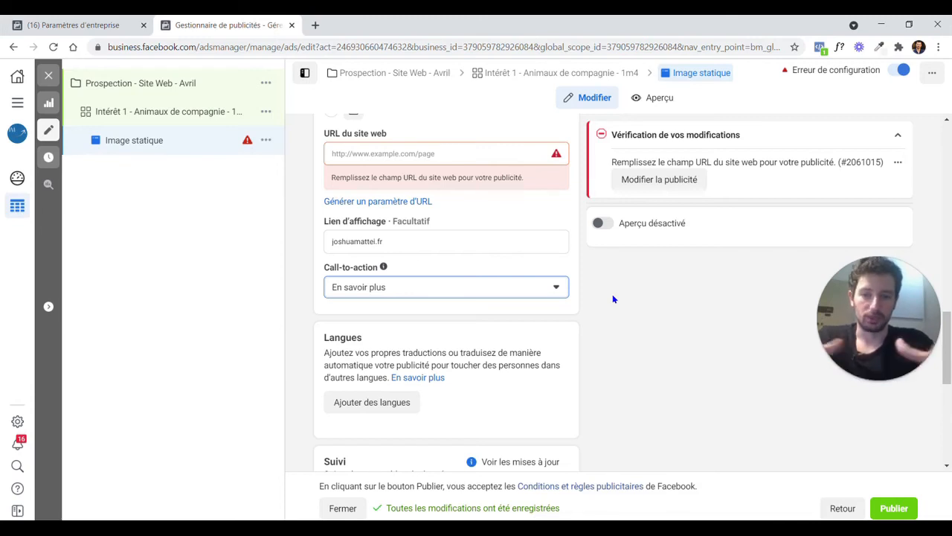
{"action": "left_click", "coordinate": [557, 287]}
{"action": "left_click", "coordinate": [640, 294]}
- Set the ad's call-to-action to "Acheter"
{"action": "left_click", "coordinate": [498, 289]}
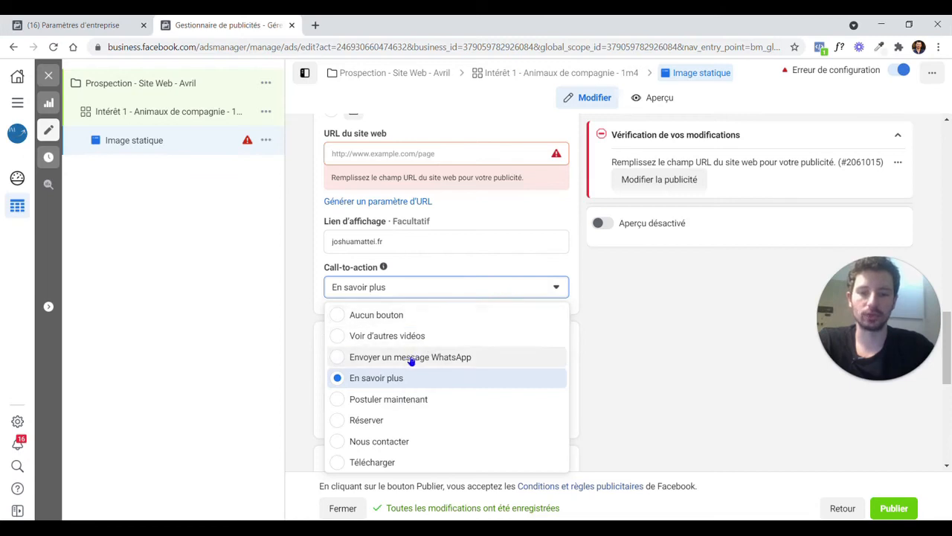
{"action": "scroll", "coordinate": [399, 399], "scroll_direction": "down", "scroll_amount": 3}
{"action": "scroll", "coordinate": [372, 390], "scroll_direction": "down", "scroll_amount": 3}
{"action": "left_click", "coordinate": [345, 417]}
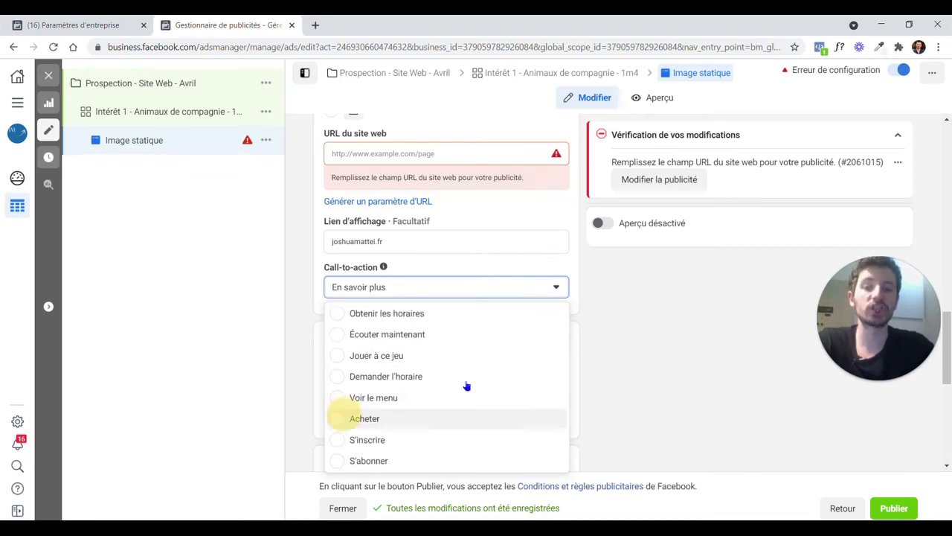
- Set the ad's call-to-action back to "En savoir plus" and review the other choices
{"action": "left_click", "coordinate": [559, 285]}
{"action": "scroll", "coordinate": [510, 334], "scroll_direction": "up", "scroll_amount": 5}
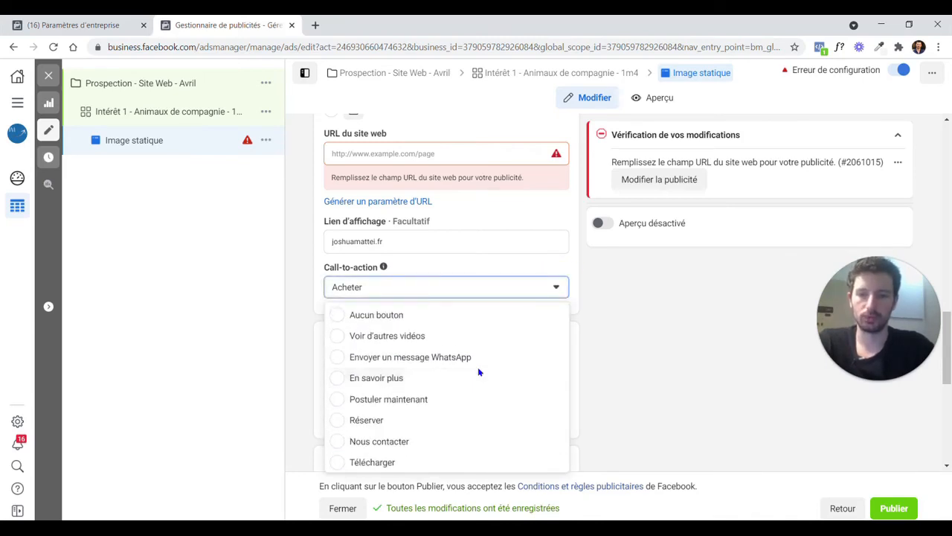
{"action": "left_click", "coordinate": [379, 379]}
{"action": "left_click", "coordinate": [476, 288]}
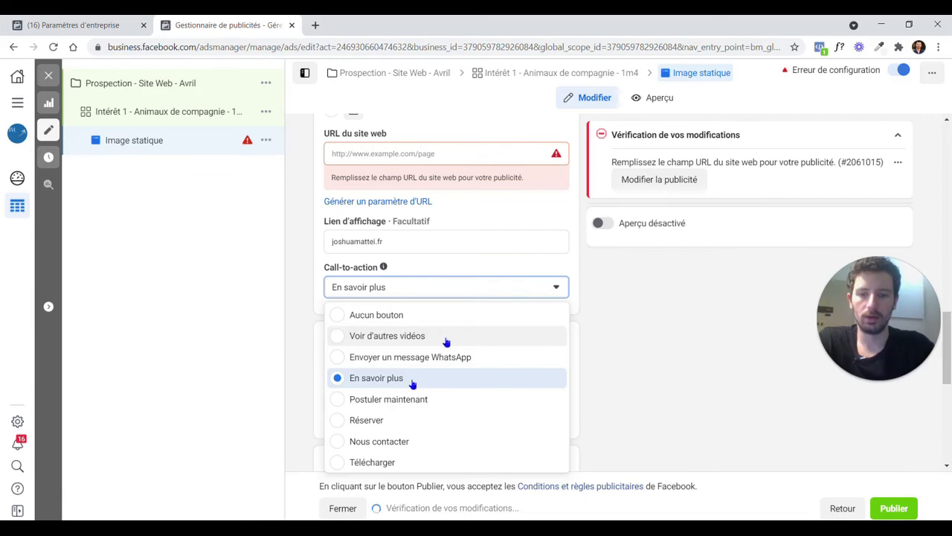
{"action": "scroll", "coordinate": [384, 391], "scroll_direction": "down", "scroll_amount": 1}
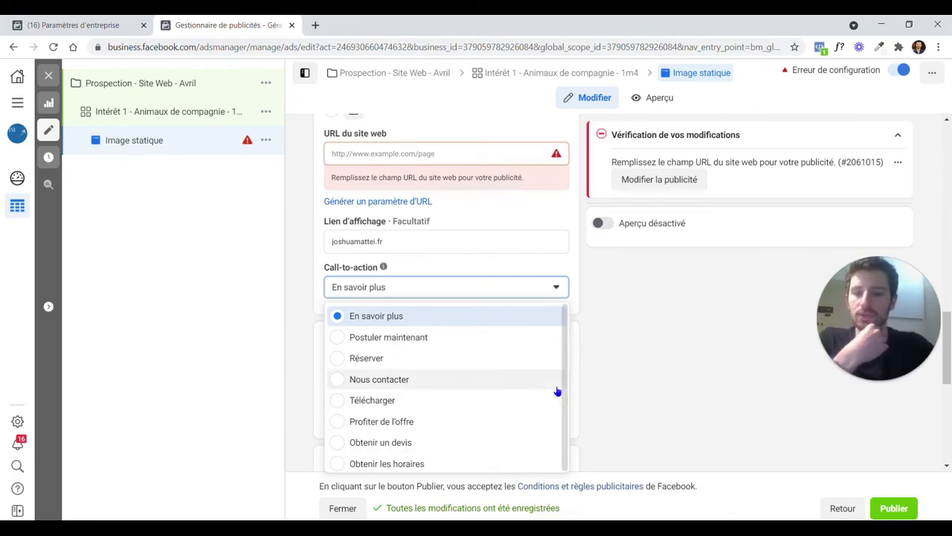
{"action": "left_click", "coordinate": [629, 336]}
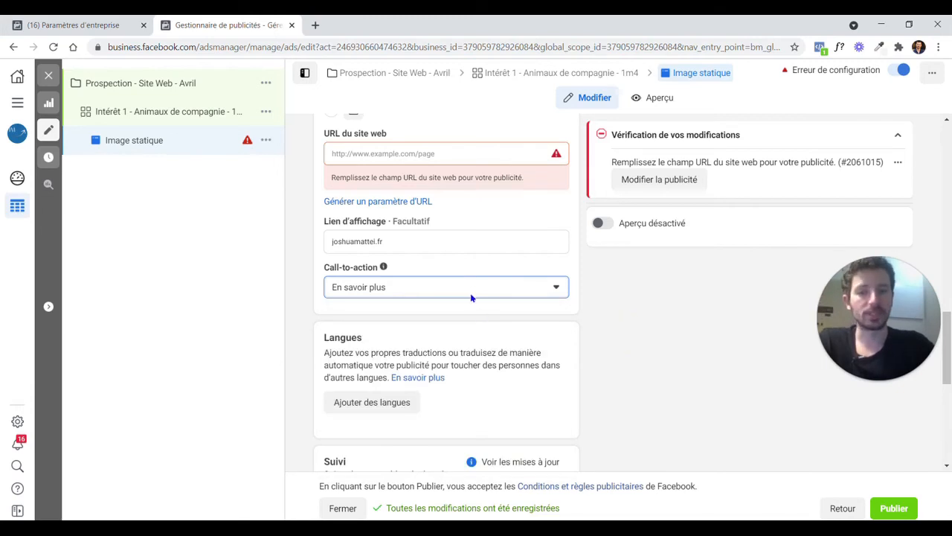
- Examine the ad's language and tracking settings, including the website pixel, offline events and URL parameters, without changing them
{"action": "scroll", "coordinate": [557, 189], "scroll_direction": "down", "scroll_amount": 2}
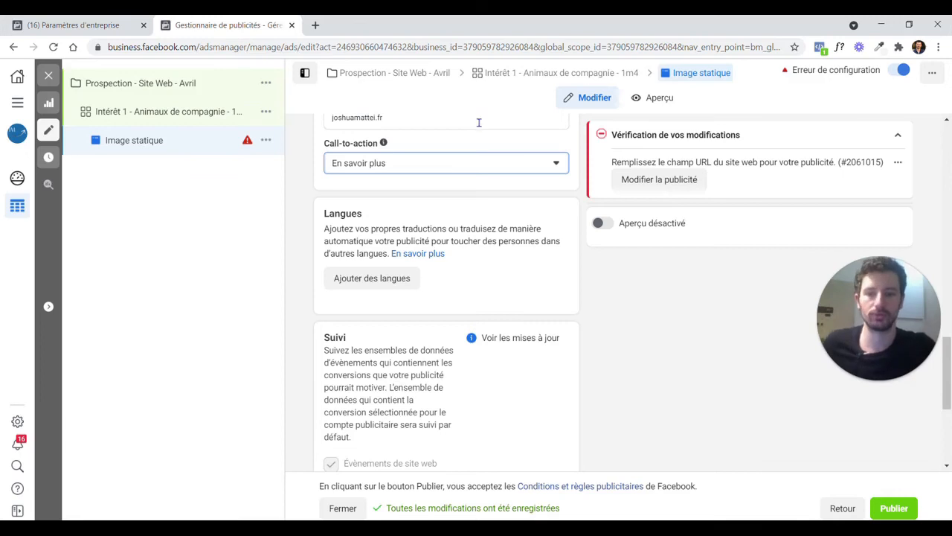
{"action": "scroll", "coordinate": [372, 283], "scroll_direction": "down", "scroll_amount": 2}
{"action": "scroll", "coordinate": [376, 259], "scroll_direction": "down", "scroll_amount": 5}
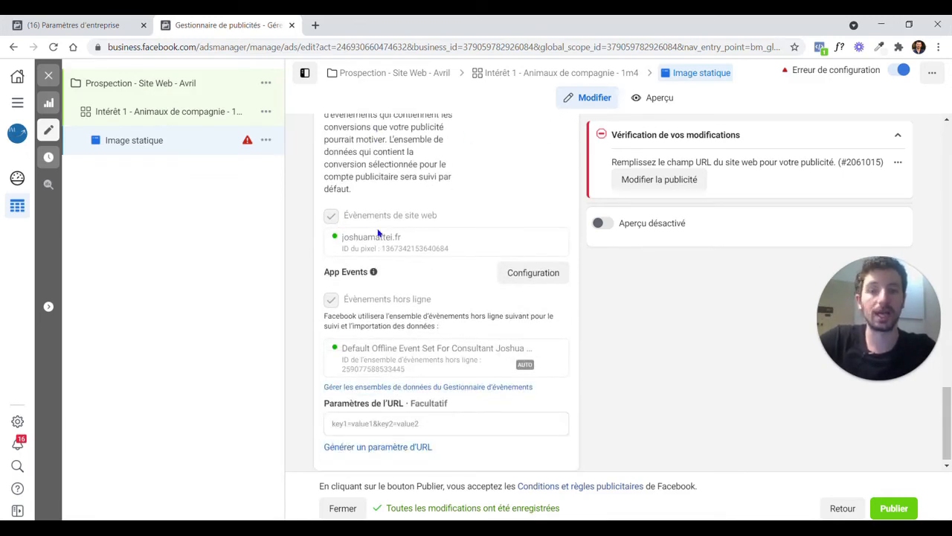
{"action": "left_click_drag", "start_coordinate": [325, 241], "coordinate": [404, 247]}
{"action": "left_click", "coordinate": [451, 240]}
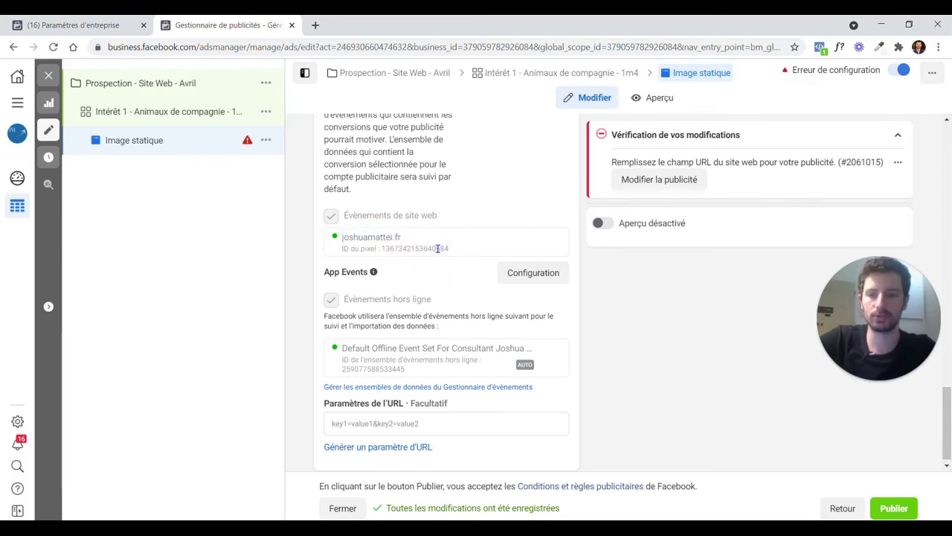
{"action": "scroll", "coordinate": [439, 259], "scroll_direction": "down", "scroll_amount": 1}
{"action": "left_click", "coordinate": [397, 420]}
{"action": "left_click", "coordinate": [649, 391]}
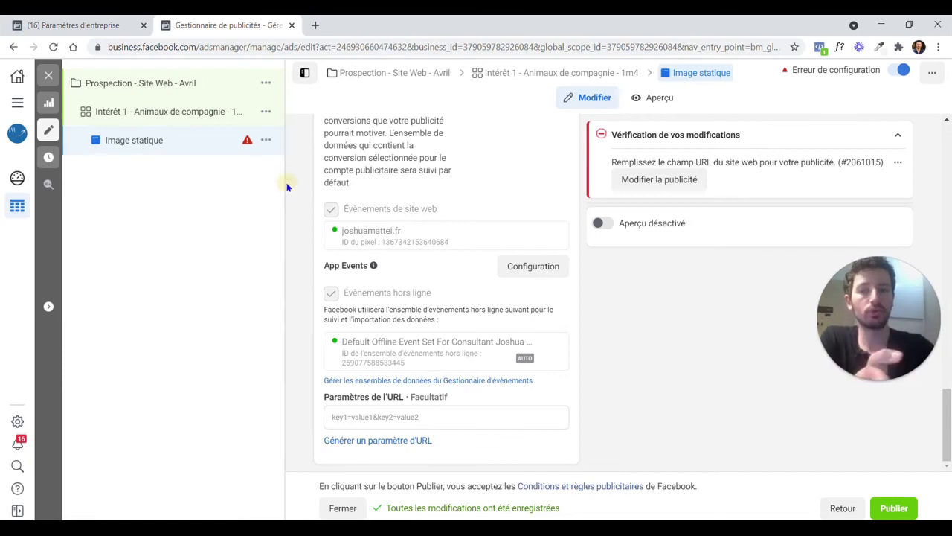
- Quickly duplicate the "Image statique" ad within its ad set and rename the copy "Vidéo"
{"action": "left_click", "coordinate": [266, 140]}
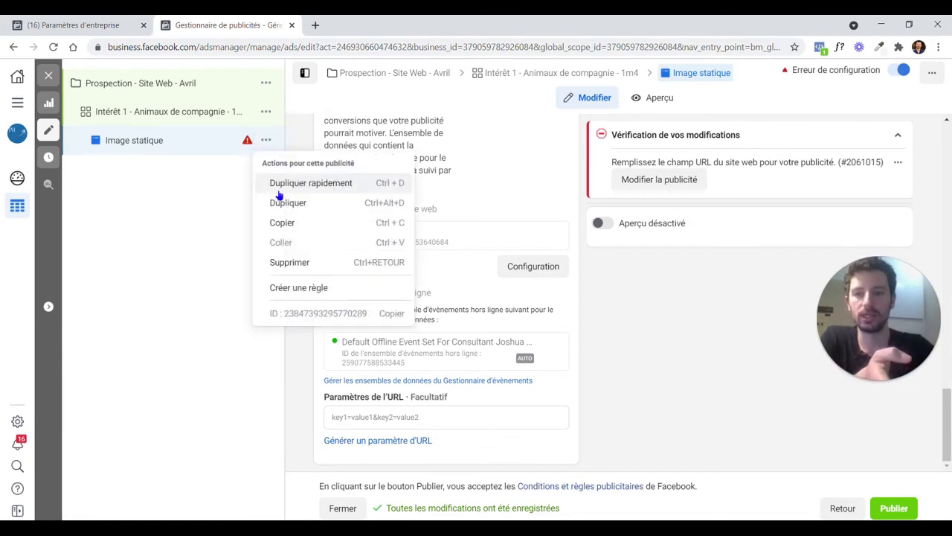
{"action": "left_click", "coordinate": [290, 184]}
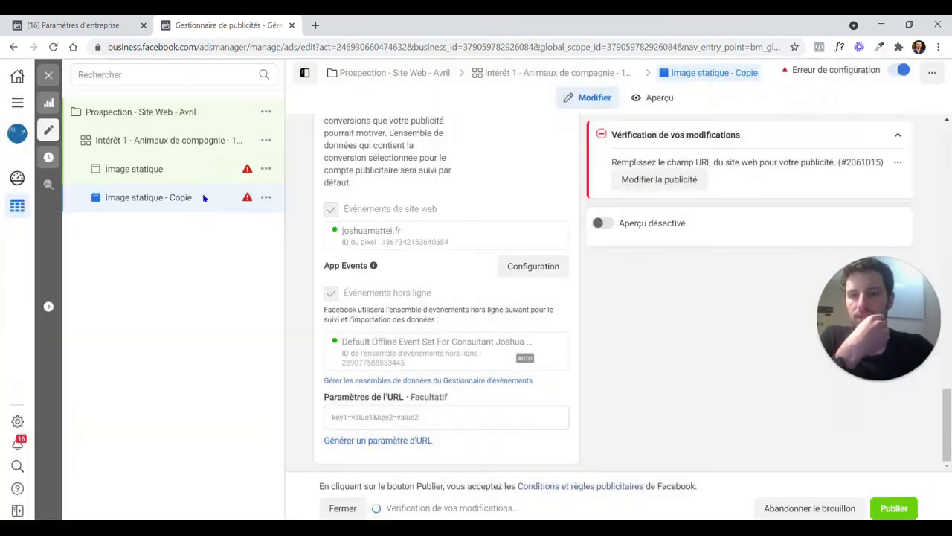
{"action": "scroll", "coordinate": [387, 226], "scroll_direction": "up", "scroll_amount": 15}
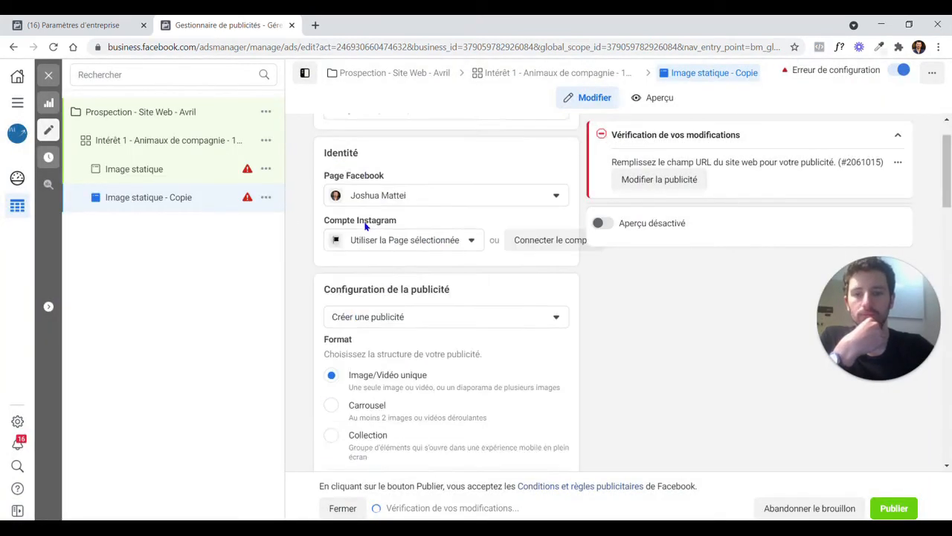
{"action": "triple_click", "coordinate": [400, 164]}
{"action": "type", "text": "Vidéo"}
{"action": "left_click", "coordinate": [302, 175]}
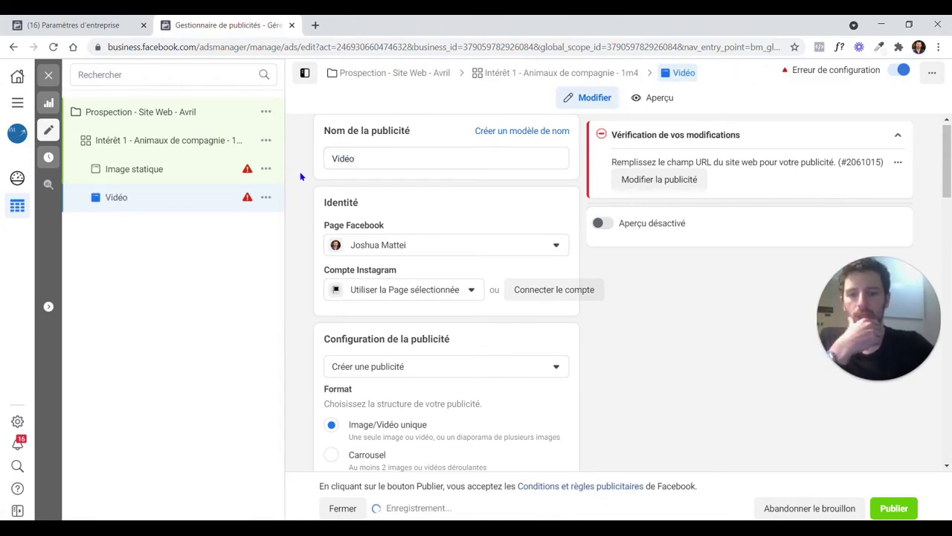
- View the video creation kit for the "Vidéo" ad and leave it without creating a video
{"action": "scroll", "coordinate": [305, 174], "scroll_direction": "down", "scroll_amount": 3}
{"action": "scroll", "coordinate": [307, 177], "scroll_direction": "down", "scroll_amount": 4}
{"action": "left_click", "coordinate": [470, 245]}
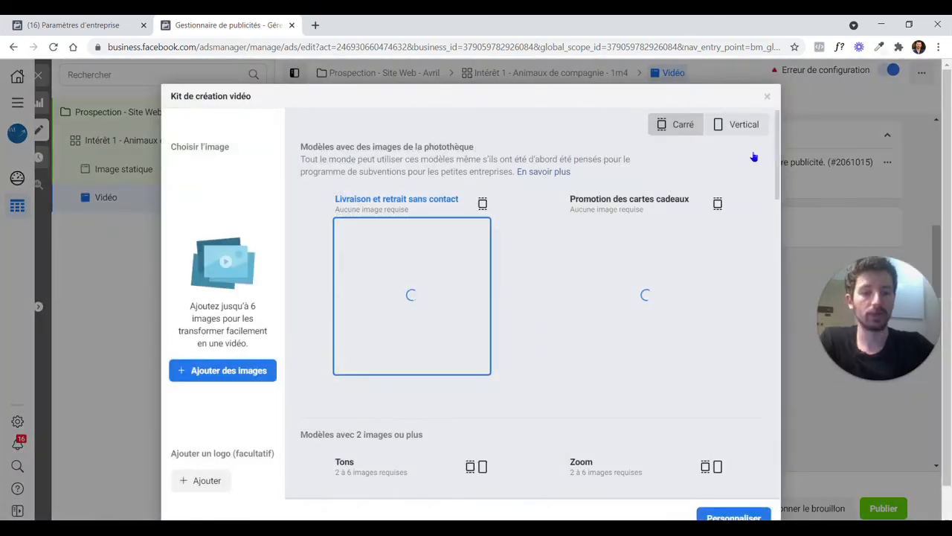
{"action": "left_click", "coordinate": [767, 98]}
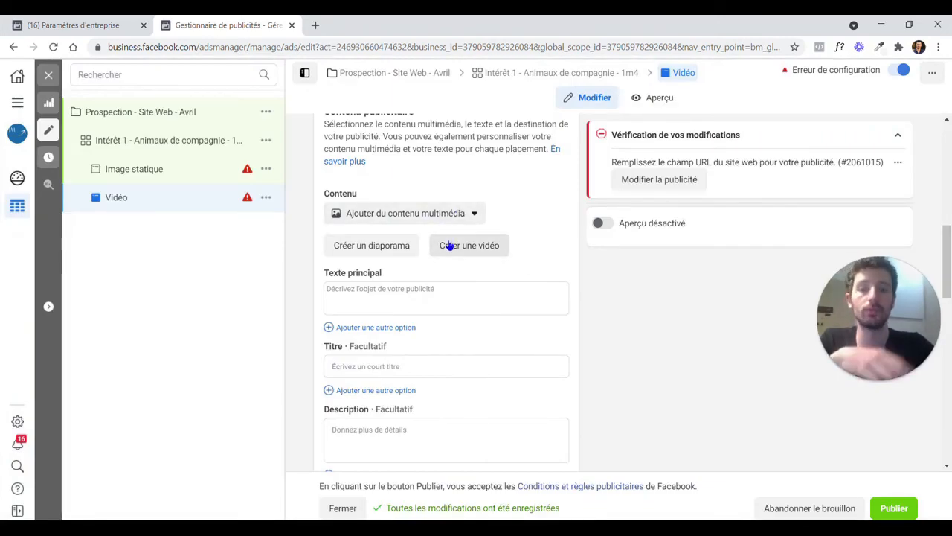
- Examine the "Vidéo" ad's options for adding an image or a video, without adding any media
{"action": "left_click", "coordinate": [449, 212]}
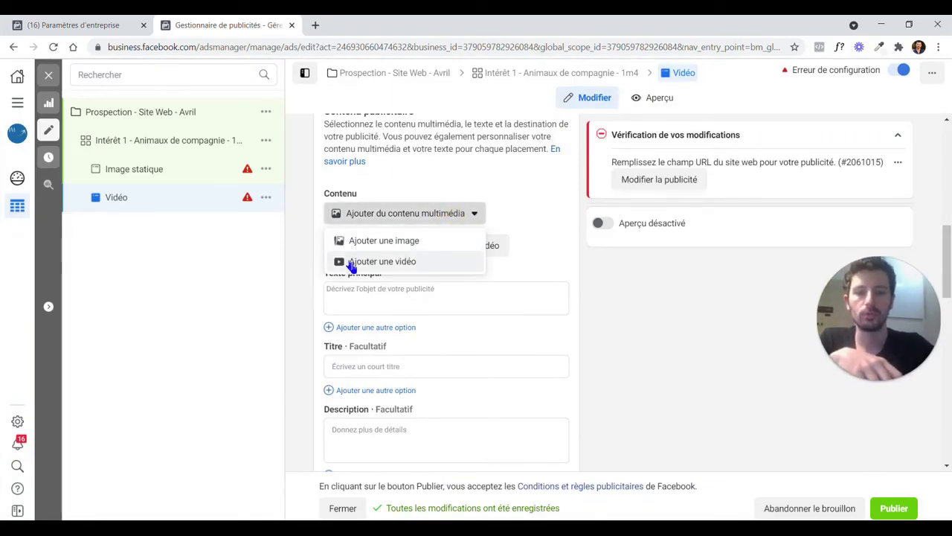
{"action": "left_click", "coordinate": [419, 304]}
{"action": "left_click", "coordinate": [685, 342]}
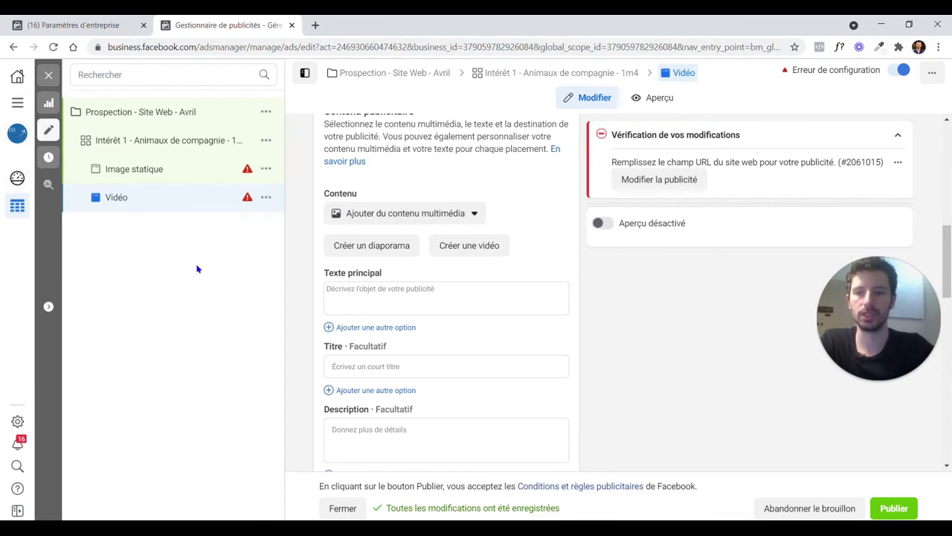
{"action": "left_click", "coordinate": [395, 212]}
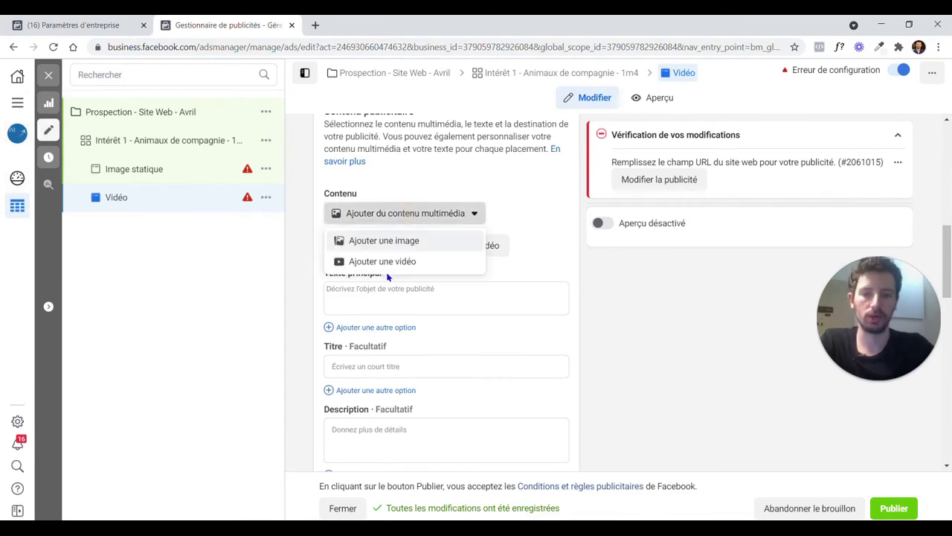
{"action": "left_click", "coordinate": [662, 309]}
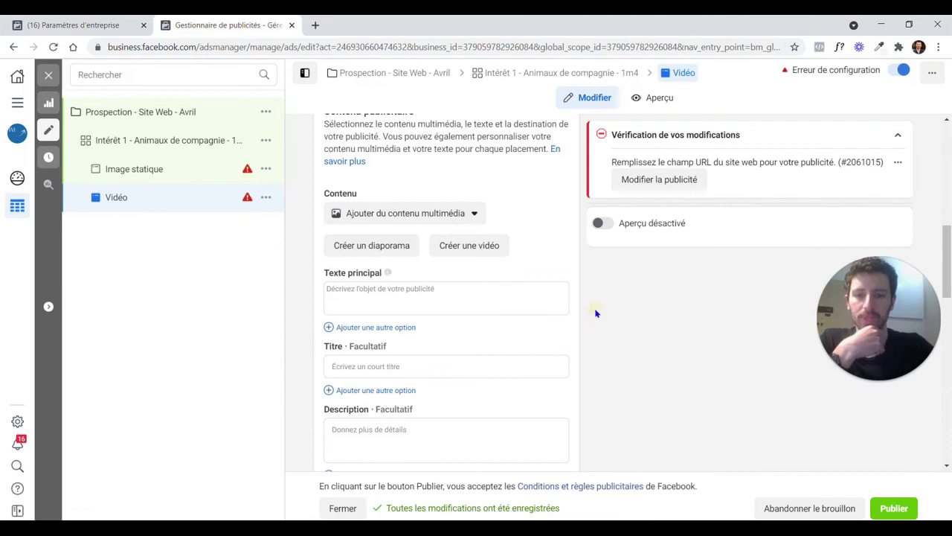
- Examine the "Vidéo" ad's text options, destination, website URL, call-to-action and tracking settings without changing them
{"action": "scroll", "coordinate": [433, 308], "scroll_direction": "down", "scroll_amount": 1}
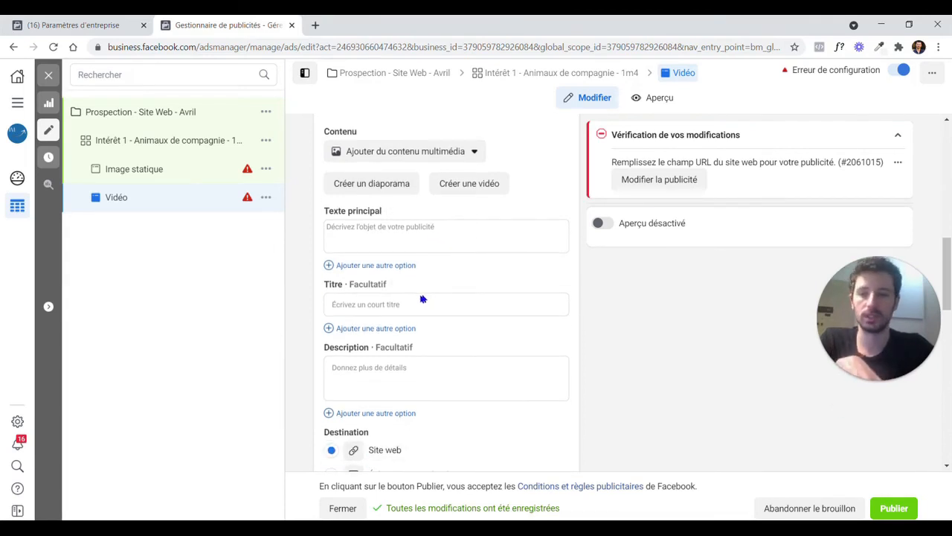
{"action": "scroll", "coordinate": [422, 298], "scroll_direction": "down", "scroll_amount": 1}
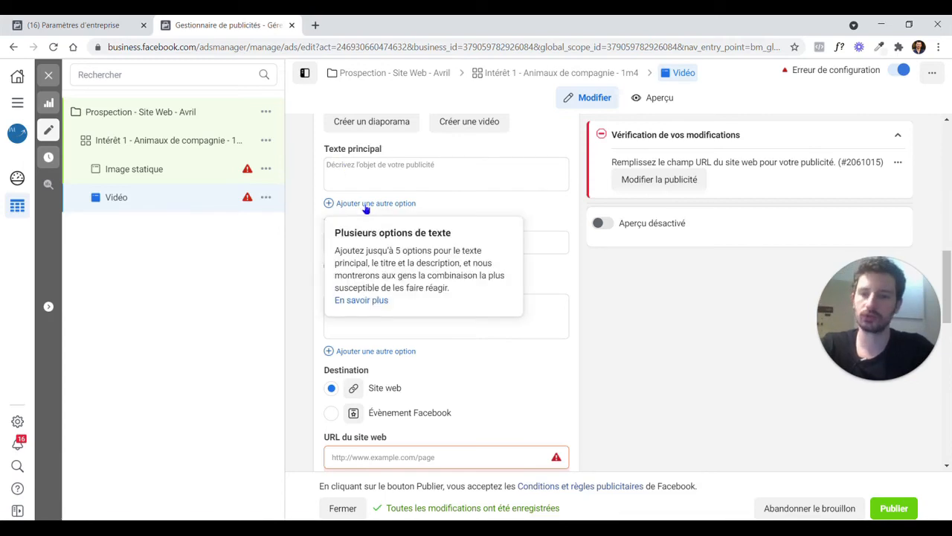
{"action": "scroll", "coordinate": [544, 350], "scroll_direction": "down", "scroll_amount": 3}
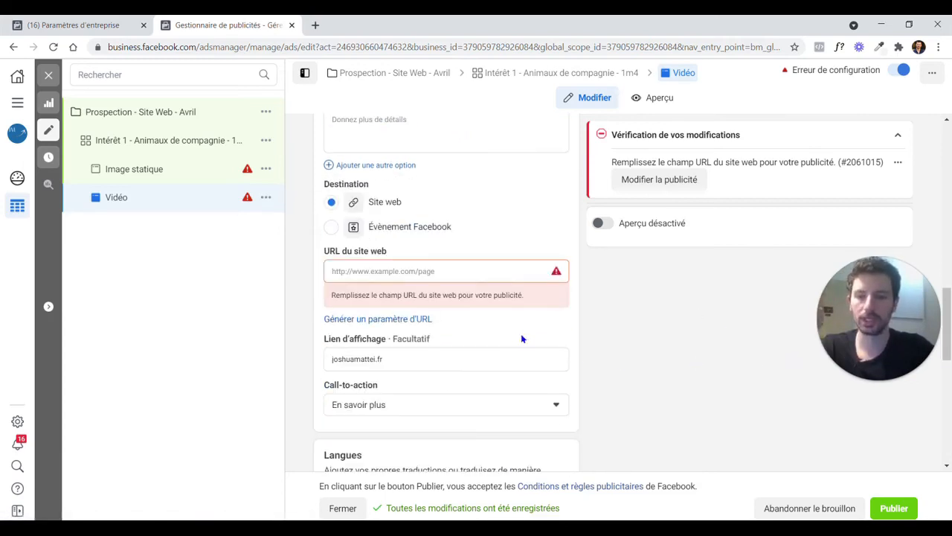
{"action": "scroll", "coordinate": [491, 238], "scroll_direction": "down", "scroll_amount": 2}
{"action": "scroll", "coordinate": [447, 298], "scroll_direction": "down", "scroll_amount": 5}
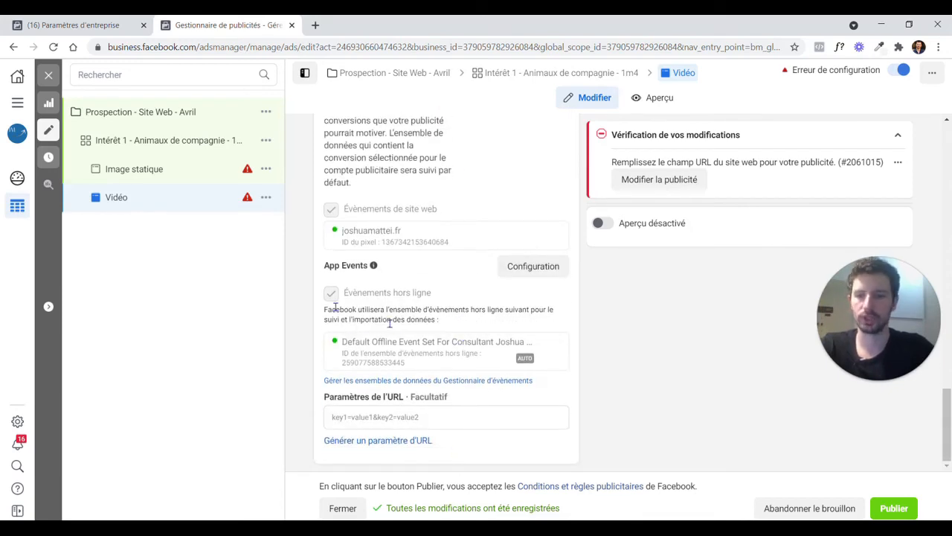
{"action": "scroll", "coordinate": [390, 322], "scroll_direction": "up", "scroll_amount": 5}
{"action": "scroll", "coordinate": [388, 298], "scroll_direction": "up", "scroll_amount": 2}
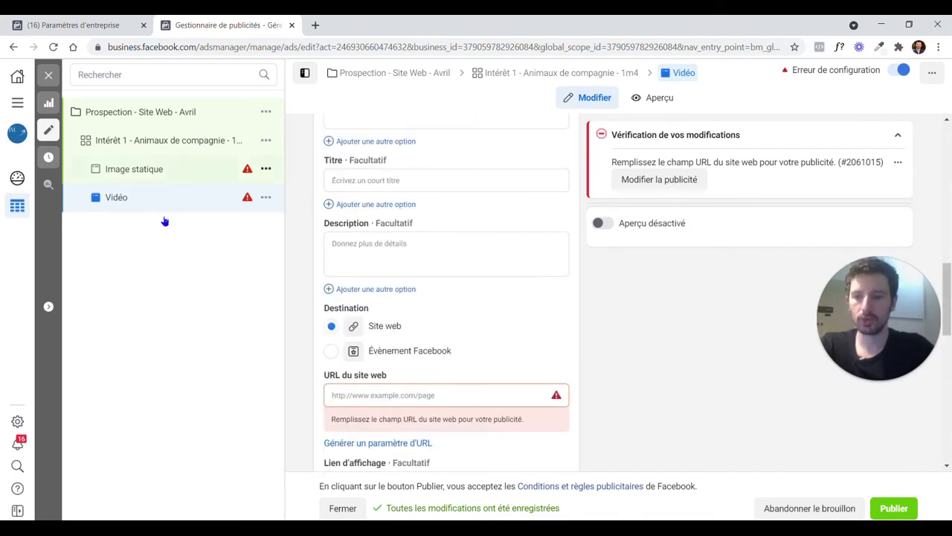
- Quickly duplicate the "Vidéo" ad within its ad set and rename the copy "Carrousel"
{"action": "left_click", "coordinate": [265, 197]}
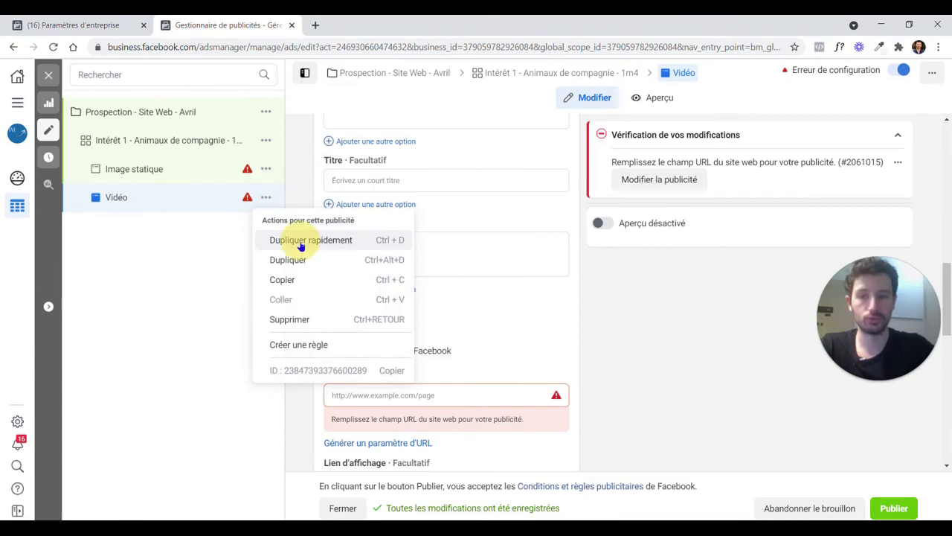
{"action": "left_click", "coordinate": [302, 239]}
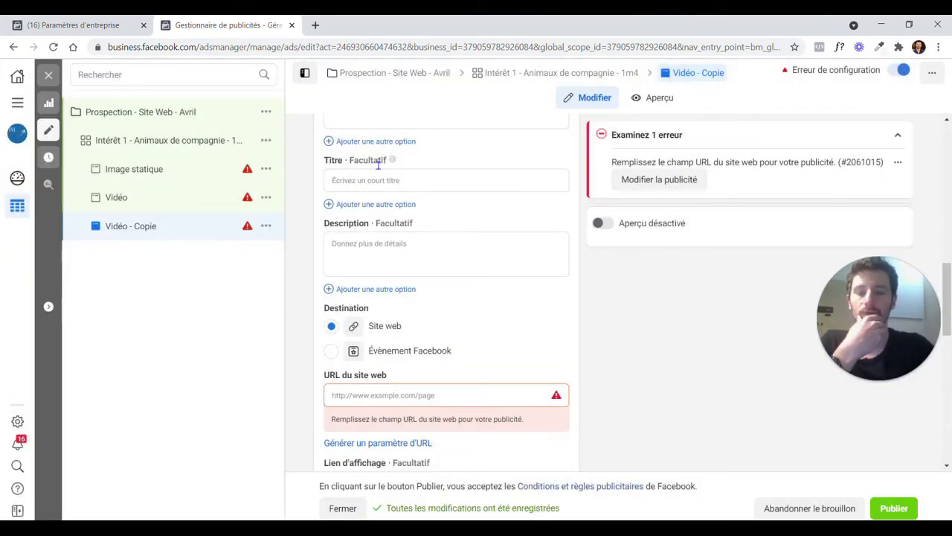
{"action": "scroll", "coordinate": [386, 166], "scroll_direction": "up", "scroll_amount": 6}
{"action": "scroll", "coordinate": [386, 166], "scroll_direction": "up", "scroll_amount": 3}
{"action": "triple_click", "coordinate": [380, 168]}
{"action": "type", "text": "Carrousel"}
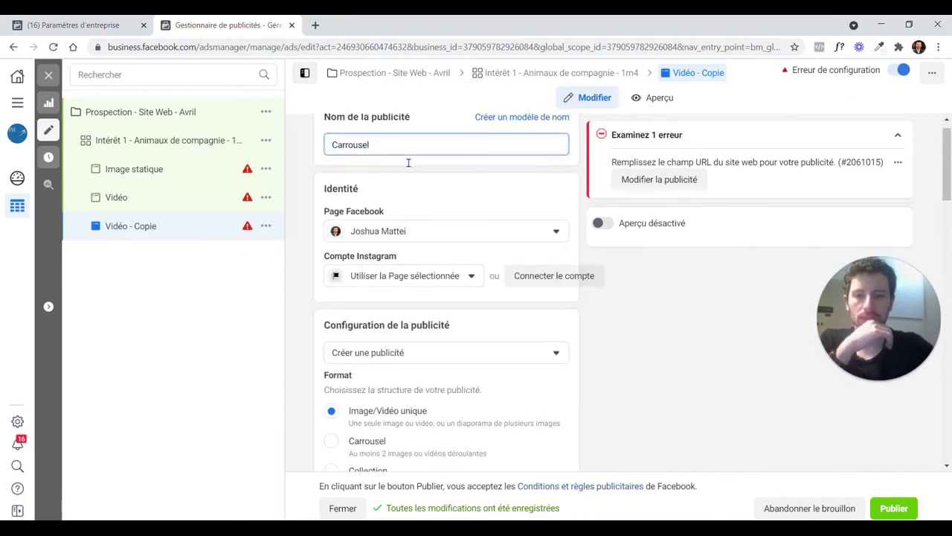
- Set the "Carrousel" ad's format to Carrousel and collapse the first carousel card's details
{"action": "scroll", "coordinate": [408, 161], "scroll_direction": "down", "scroll_amount": 4}
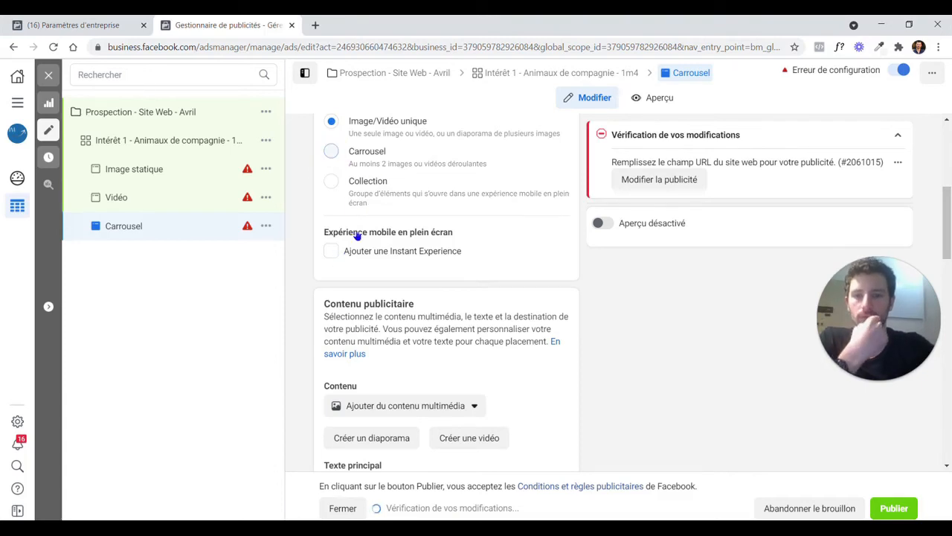
{"action": "left_click", "coordinate": [339, 154]}
{"action": "scroll", "coordinate": [342, 294], "scroll_direction": "down", "scroll_amount": 3}
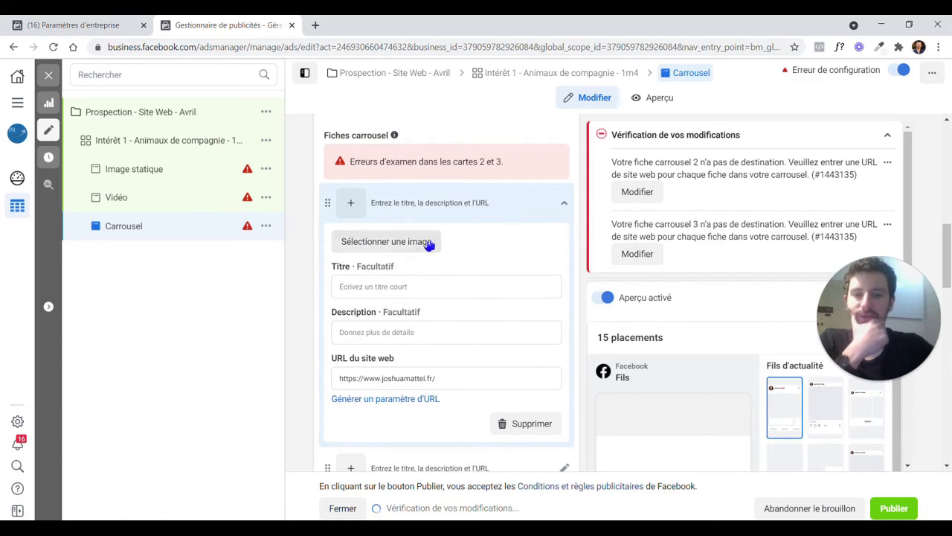
{"action": "left_click", "coordinate": [564, 203]}
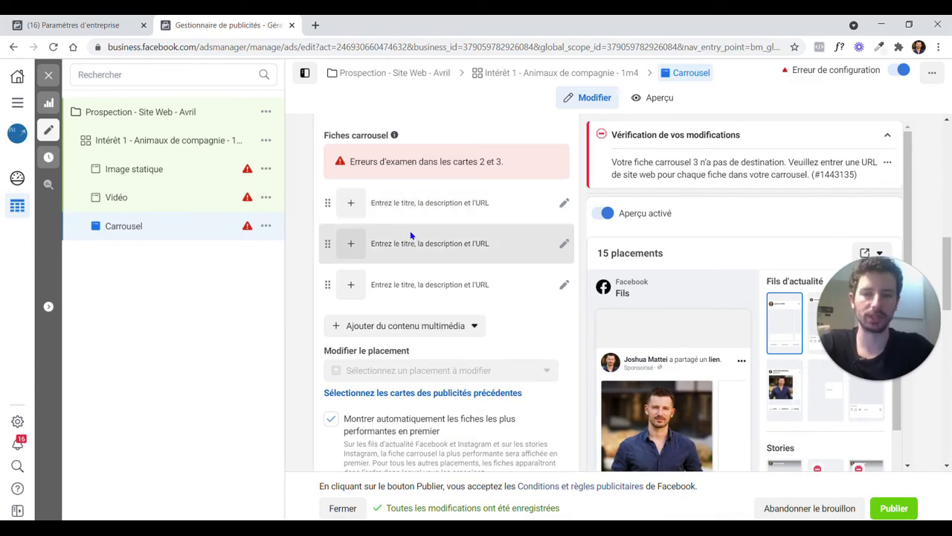
{"action": "scroll", "coordinate": [410, 227], "scroll_direction": "down", "scroll_amount": 2}
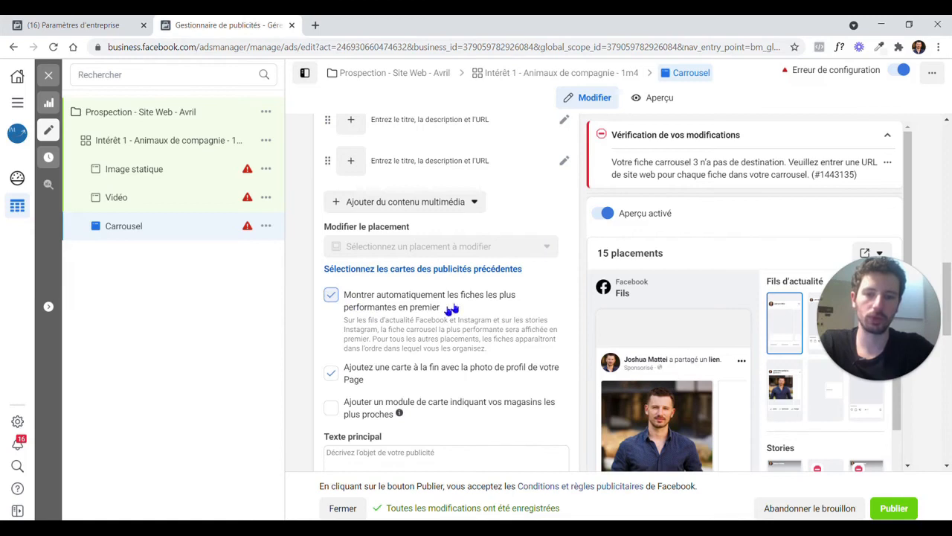
{"action": "left_click", "coordinate": [392, 306]}
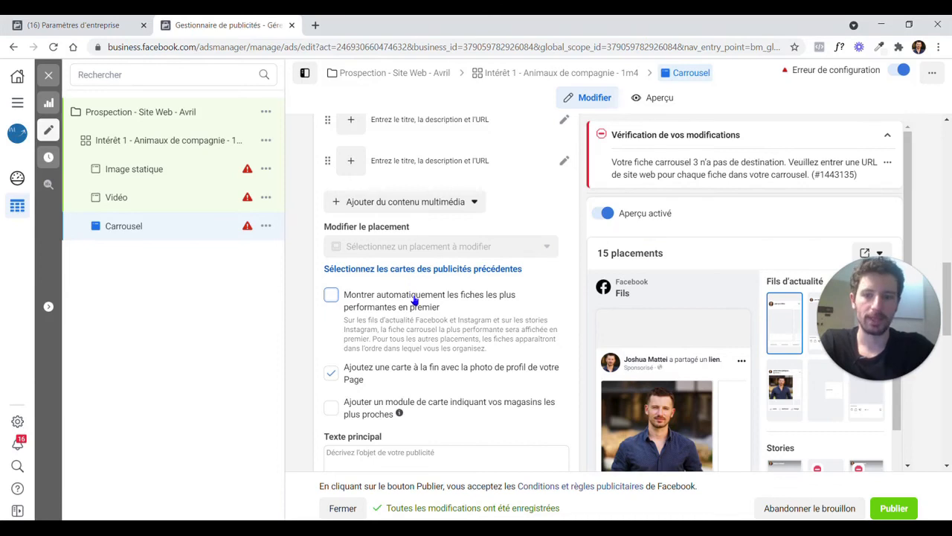
{"action": "scroll", "coordinate": [415, 299], "scroll_direction": "down", "scroll_amount": 1}
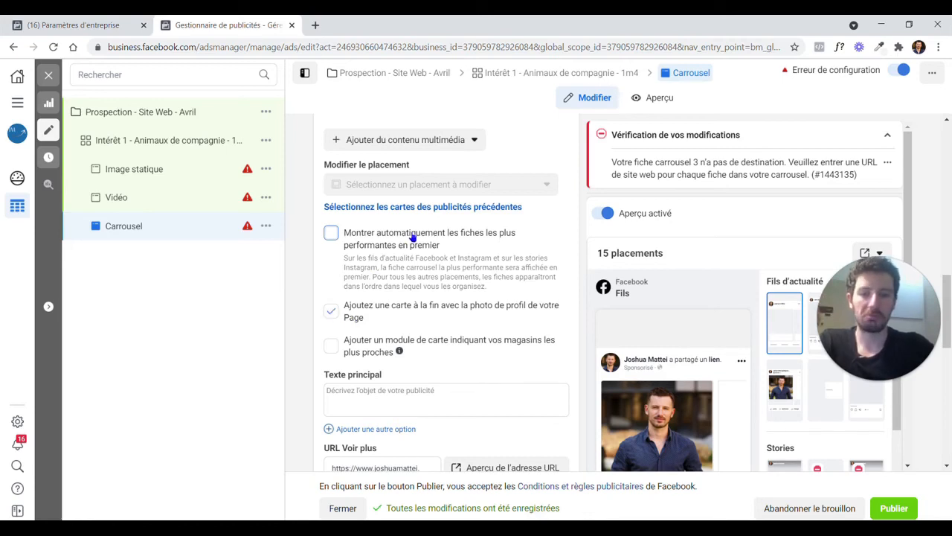
{"action": "left_click", "coordinate": [332, 312]}
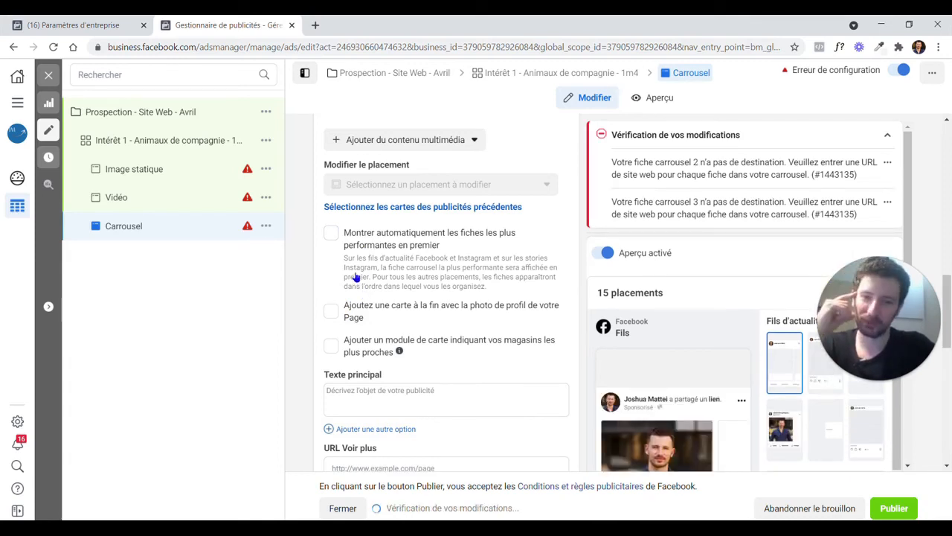
- Examine the "Carrousel" ad's primary text, "URL Voir plus", display link, call-to-action and tracking settings without entering anything
{"action": "scroll", "coordinate": [545, 222], "scroll_direction": "down", "scroll_amount": 1}
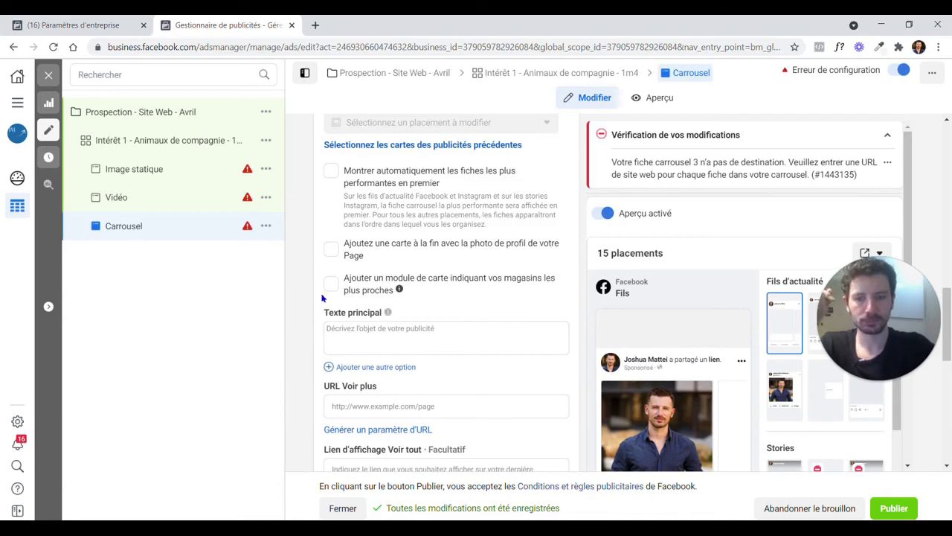
{"action": "scroll", "coordinate": [322, 297], "scroll_direction": "down", "scroll_amount": 2}
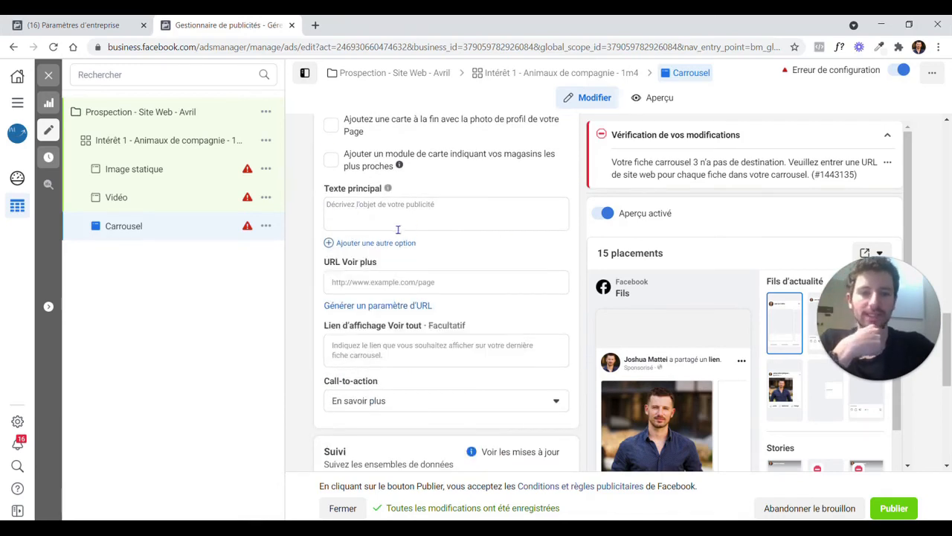
{"action": "scroll", "coordinate": [704, 367], "scroll_direction": "down", "scroll_amount": 1}
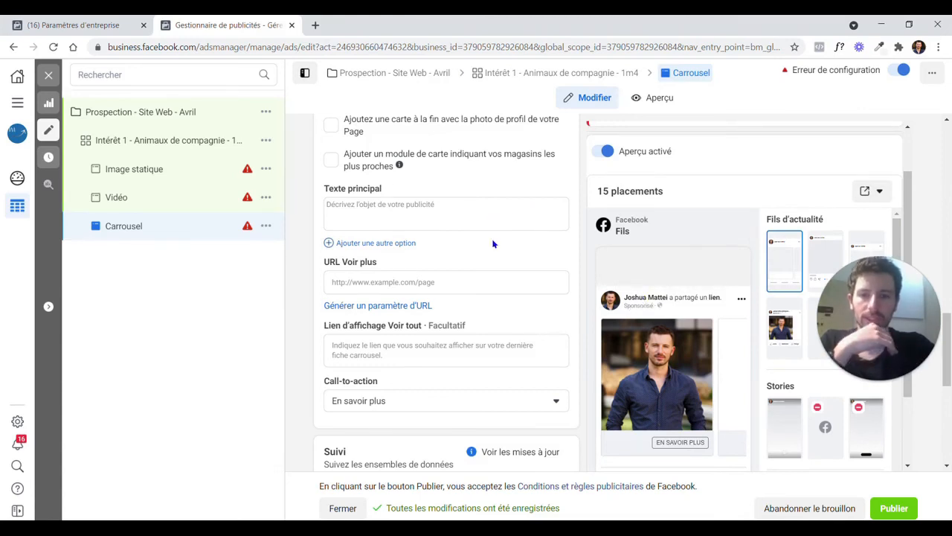
{"action": "left_click", "coordinate": [372, 218]}
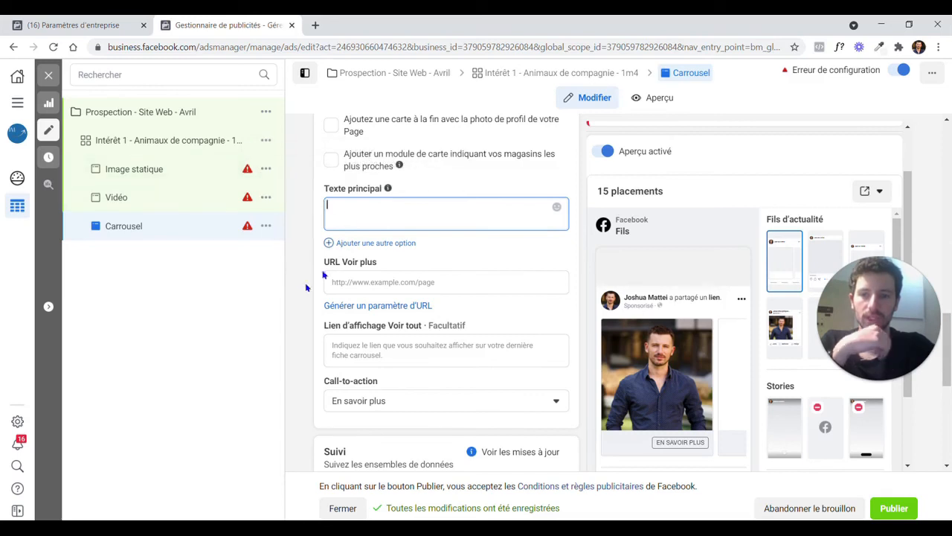
{"action": "left_click", "coordinate": [352, 216]}
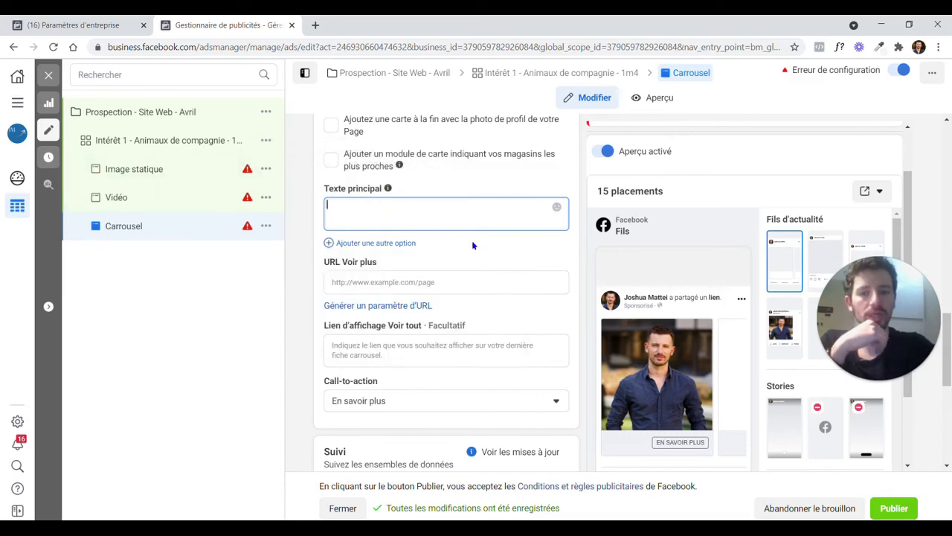
{"action": "mouse_move", "coordinate": [363, 247]}
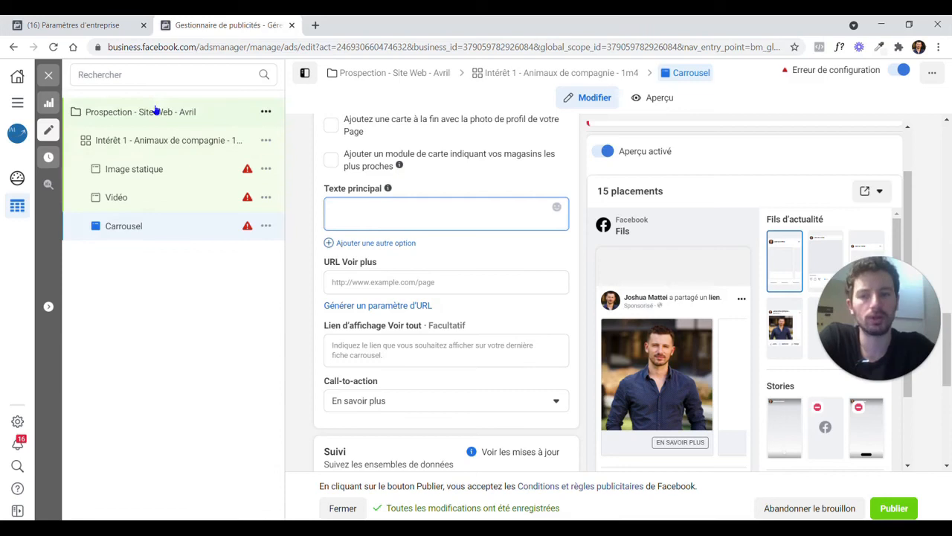
{"action": "left_click", "coordinate": [360, 216]}
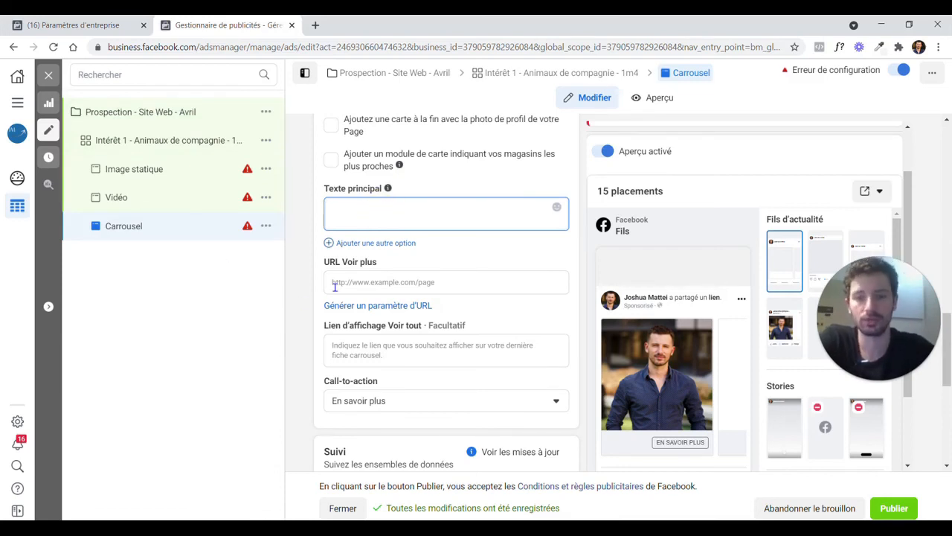
{"action": "left_click", "coordinate": [356, 279]}
{"action": "left_click", "coordinate": [353, 279]}
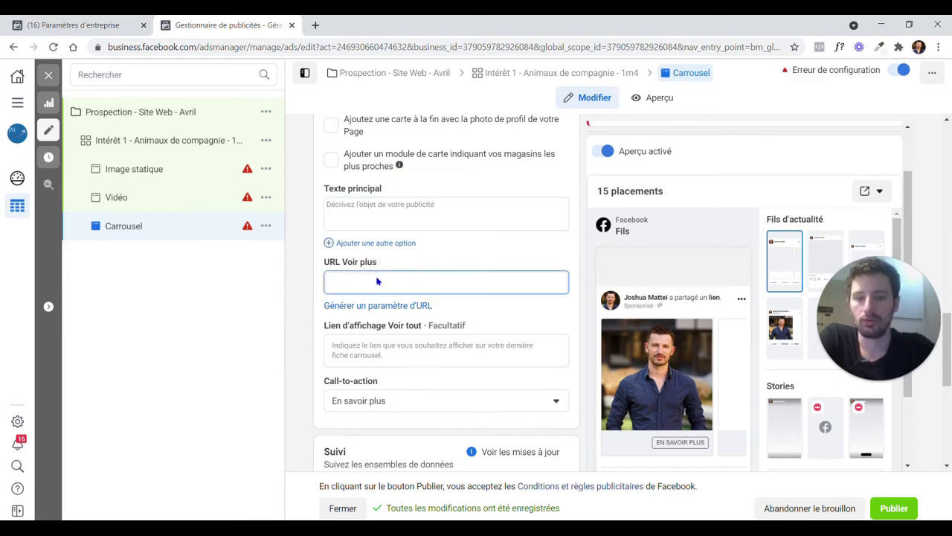
{"action": "scroll", "coordinate": [358, 291], "scroll_direction": "down", "scroll_amount": 2}
{"action": "left_click", "coordinate": [362, 287]}
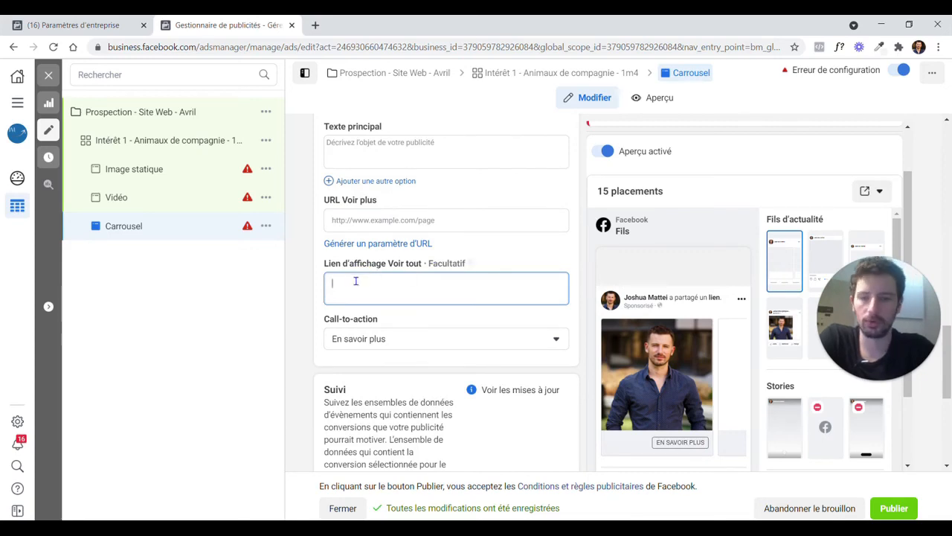
{"action": "scroll", "coordinate": [356, 281], "scroll_direction": "down", "scroll_amount": 4}
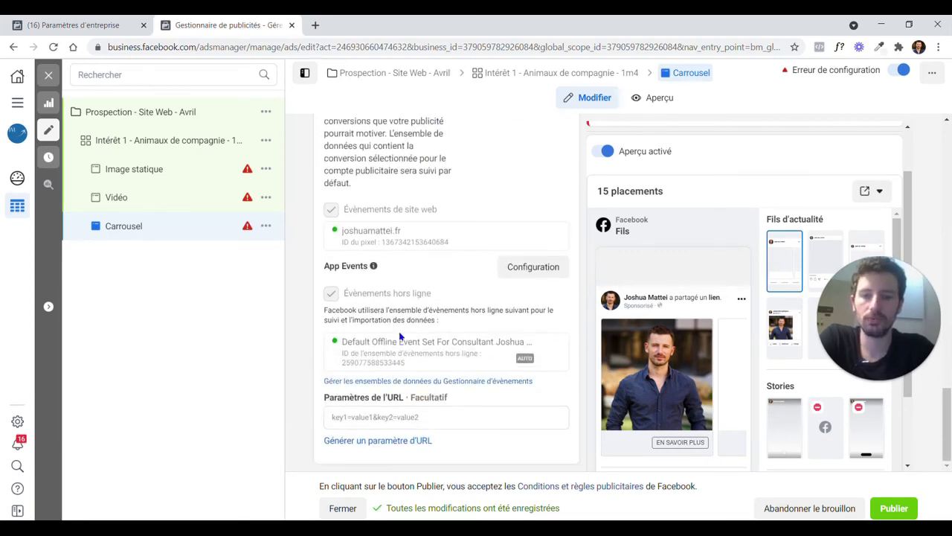
{"action": "scroll", "coordinate": [399, 336], "scroll_direction": "up", "scroll_amount": 8}
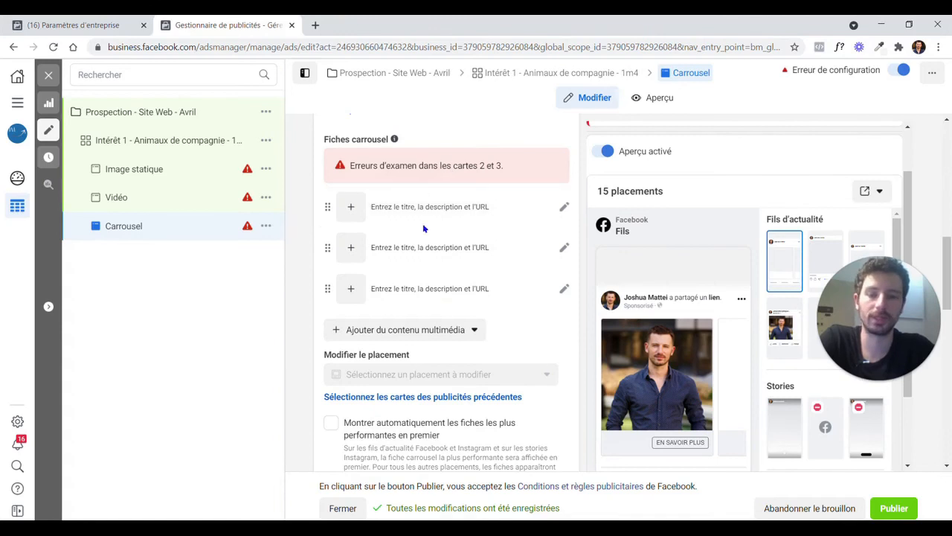
- Expand the first carousel card and examine its website URL, then review the ad's remaining card and text options
{"action": "left_click", "coordinate": [481, 205]}
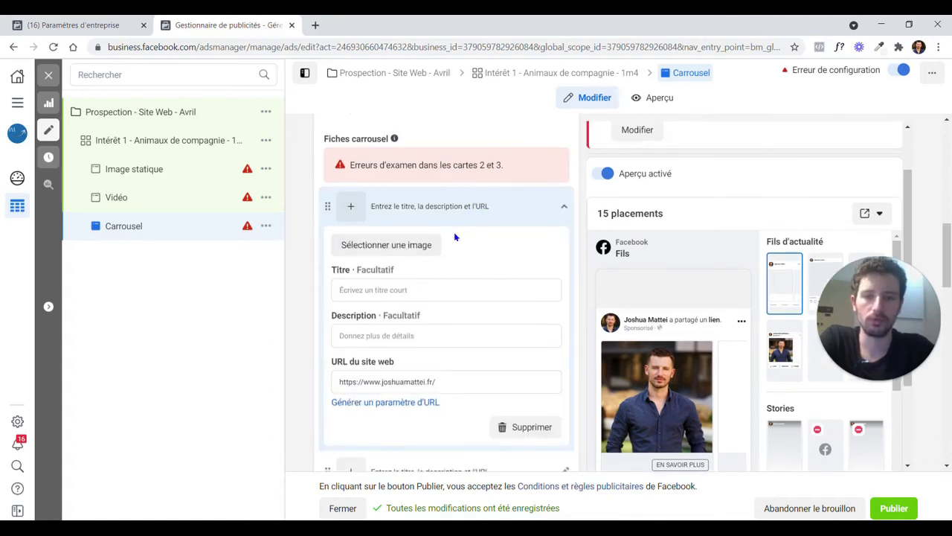
{"action": "scroll", "coordinate": [416, 216], "scroll_direction": "down", "scroll_amount": 1}
{"action": "scroll", "coordinate": [452, 270], "scroll_direction": "down", "scroll_amount": 1}
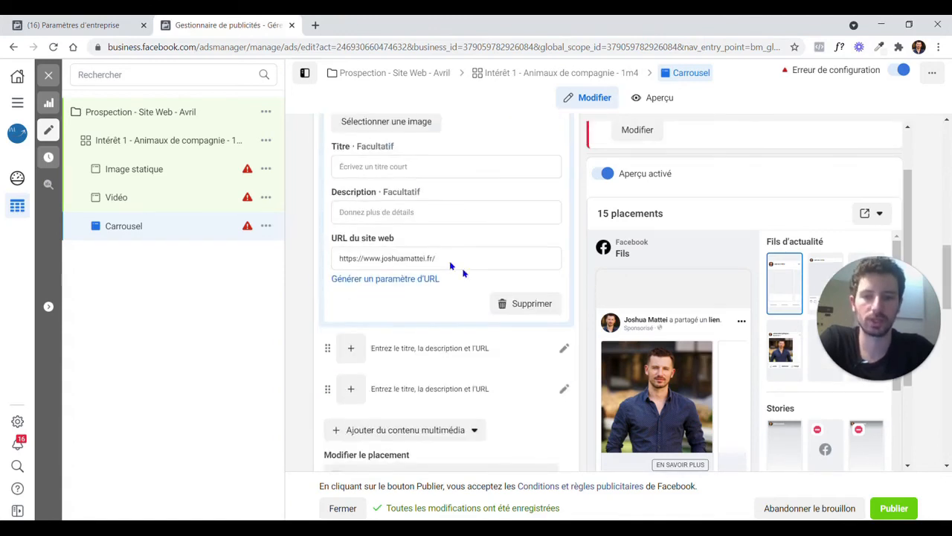
{"action": "left_click", "coordinate": [420, 258]}
{"action": "double_click", "coordinate": [401, 258]}
{"action": "left_click", "coordinate": [406, 258]}
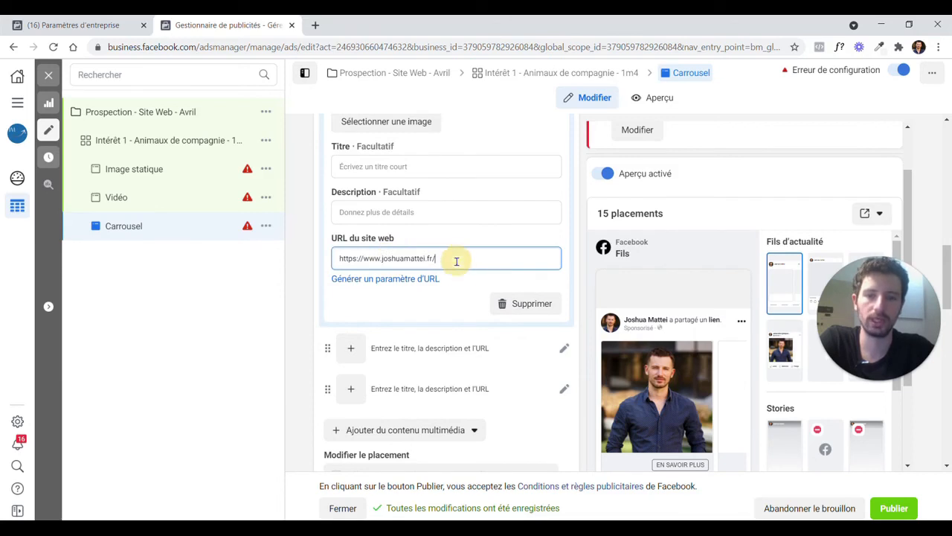
{"action": "scroll", "coordinate": [742, 346], "scroll_direction": "down", "scroll_amount": 1}
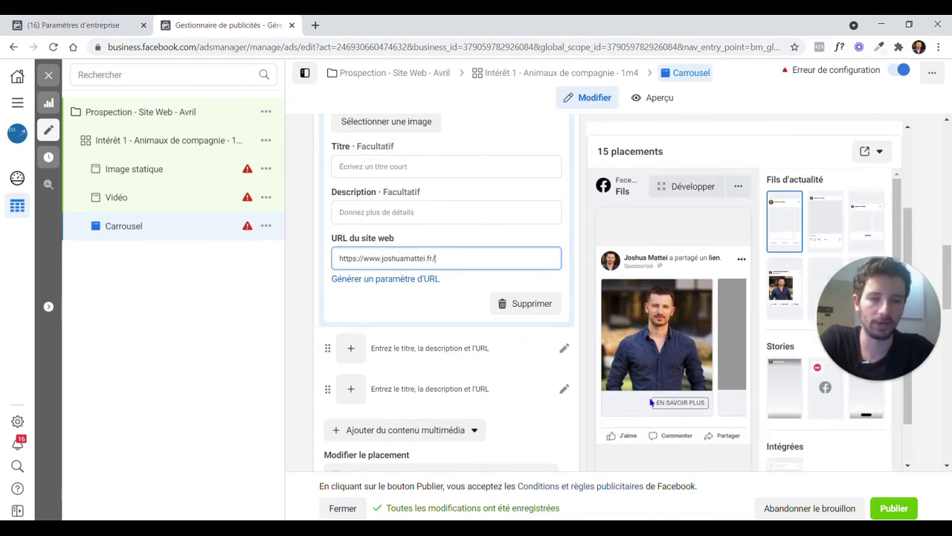
{"action": "triple_click", "coordinate": [428, 257]}
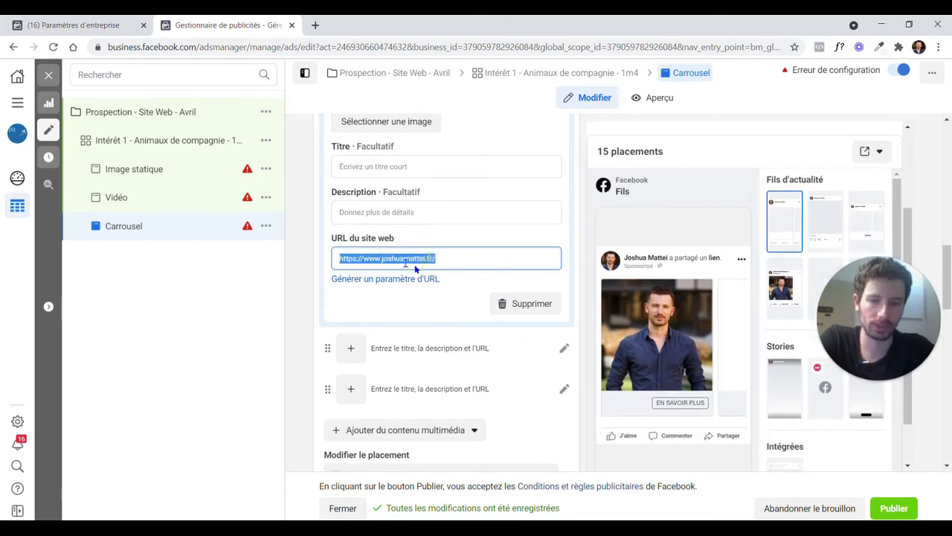
{"action": "left_click_drag", "start_coordinate": [355, 257], "coordinate": [468, 262]}
{"action": "left_click", "coordinate": [480, 260]}
{"action": "scroll", "coordinate": [416, 262], "scroll_direction": "down", "scroll_amount": 1}
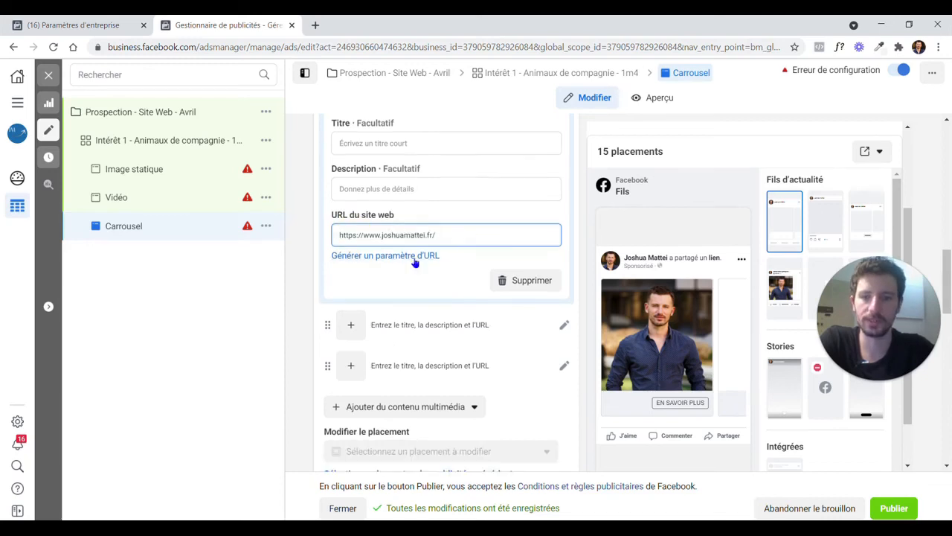
{"action": "scroll", "coordinate": [415, 262], "scroll_direction": "down", "scroll_amount": 6}
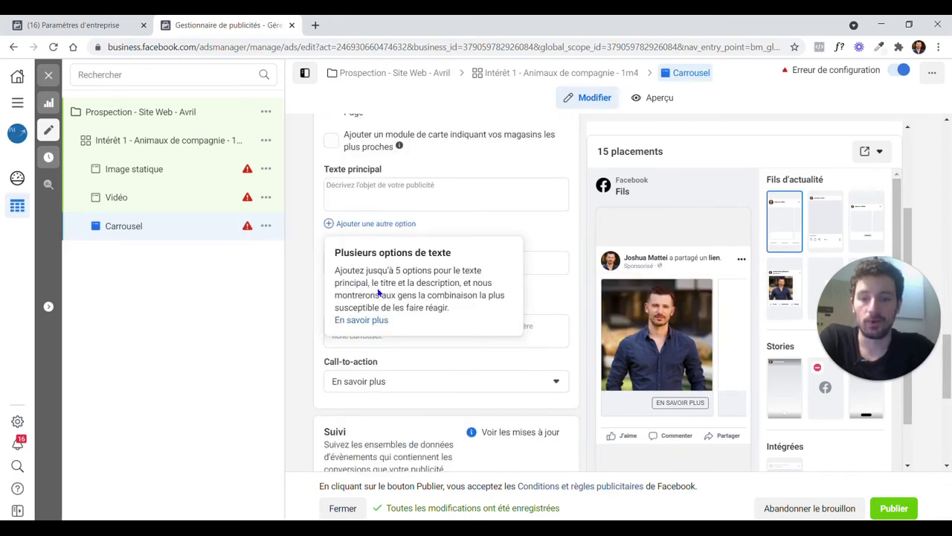
{"action": "scroll", "coordinate": [304, 285], "scroll_direction": "up", "scroll_amount": 3}
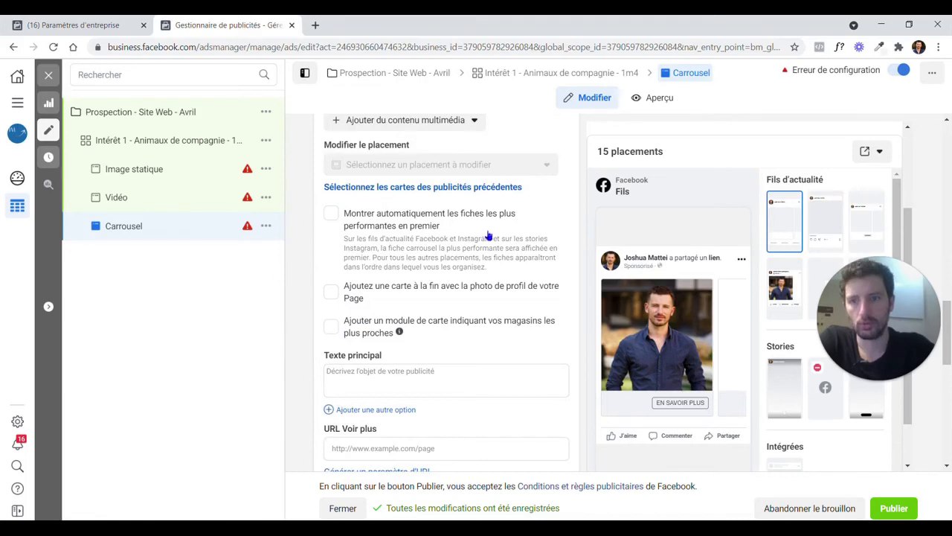
{"action": "scroll", "coordinate": [488, 236], "scroll_direction": "up", "scroll_amount": 2}
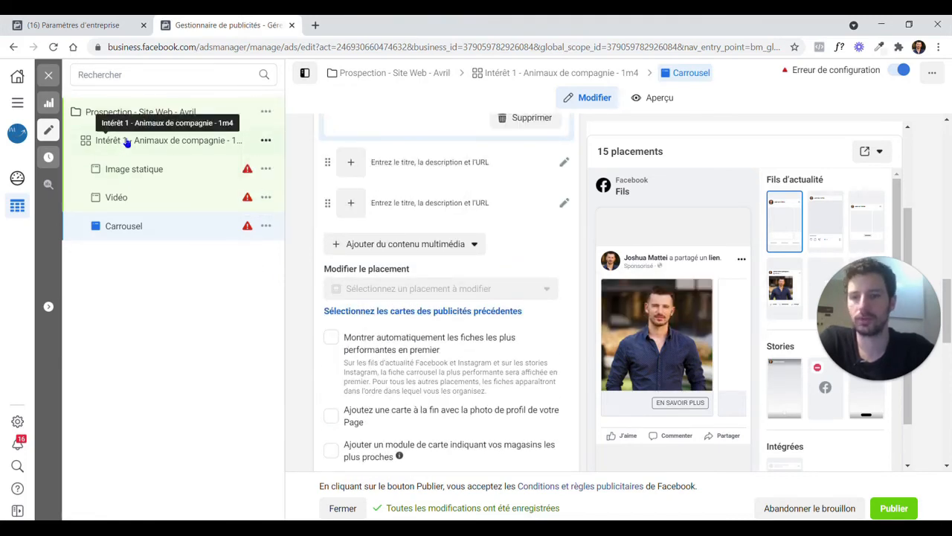
- Duplicate the ad set "Intérêt 1 - Animaux de compagnie - 1m4" into the existing campaign "Prospection - Site Web - Avril" with 4 copies
{"action": "left_click", "coordinate": [266, 140]}
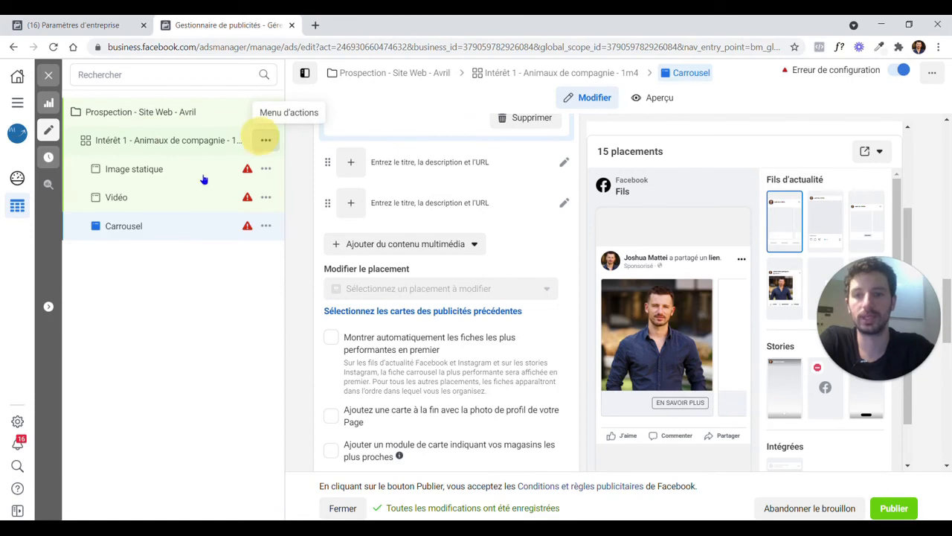
{"action": "left_click", "coordinate": [265, 141]}
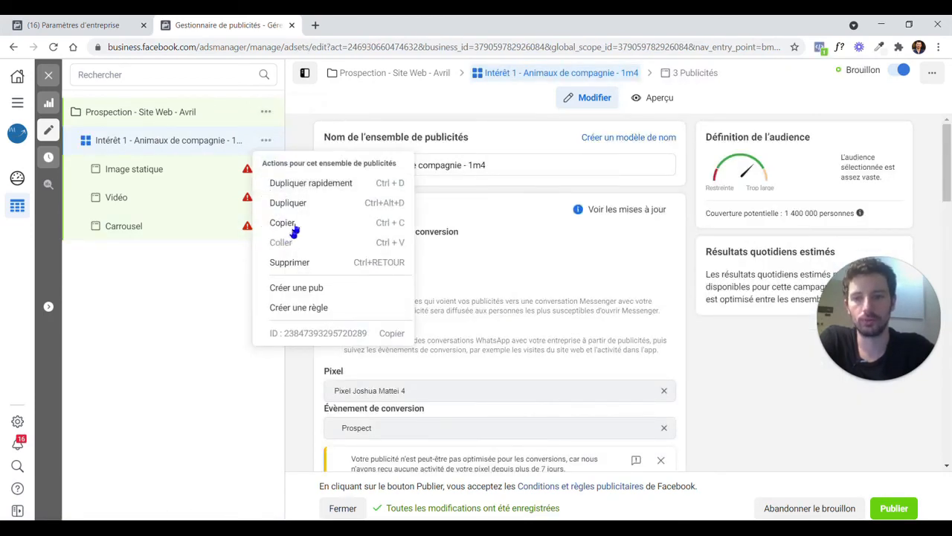
{"action": "left_click", "coordinate": [298, 202]}
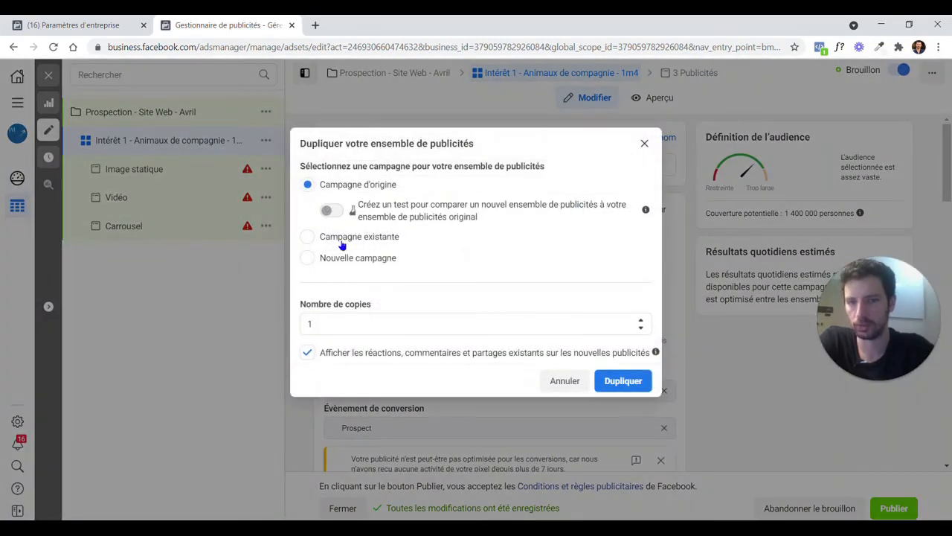
{"action": "left_click", "coordinate": [341, 238]}
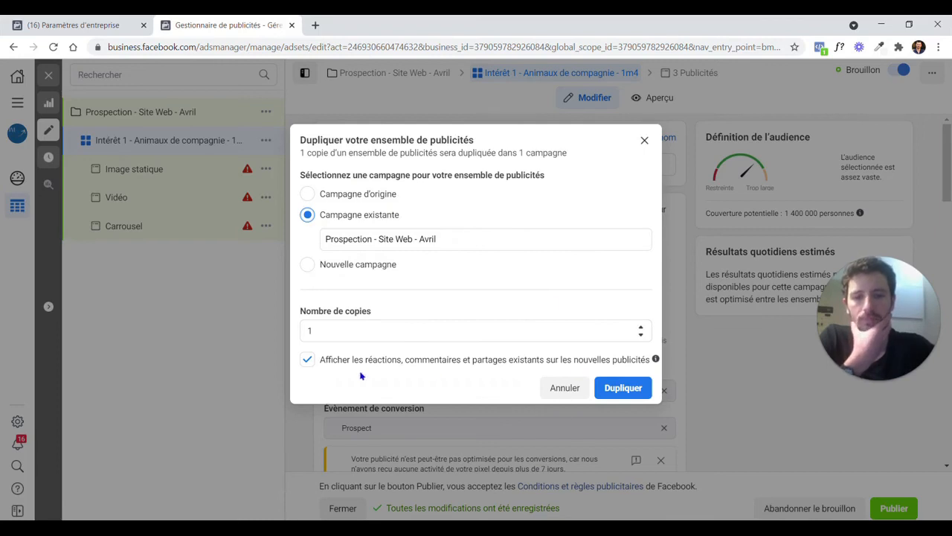
{"action": "left_click_drag", "start_coordinate": [321, 332], "coordinate": [311, 392]}
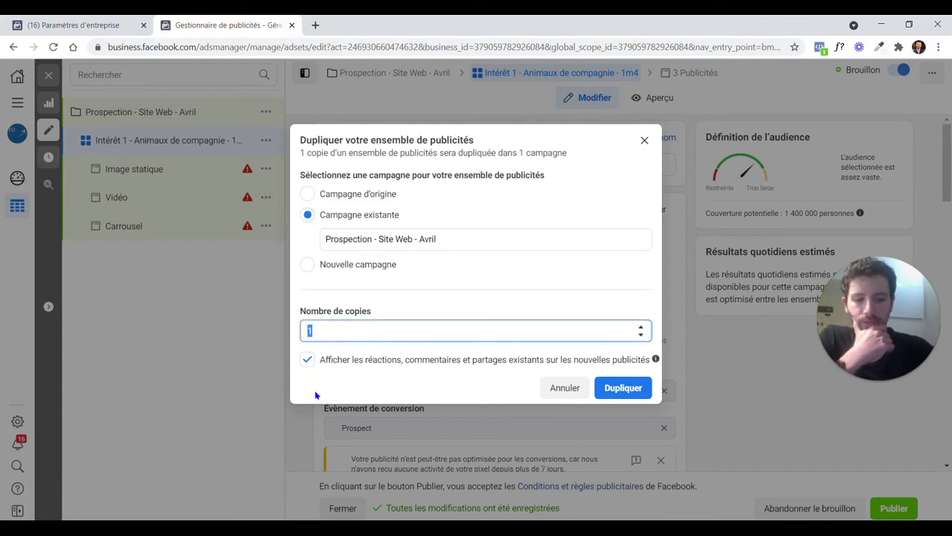
{"action": "type", "text": "4"}
{"action": "left_click", "coordinate": [628, 388]}
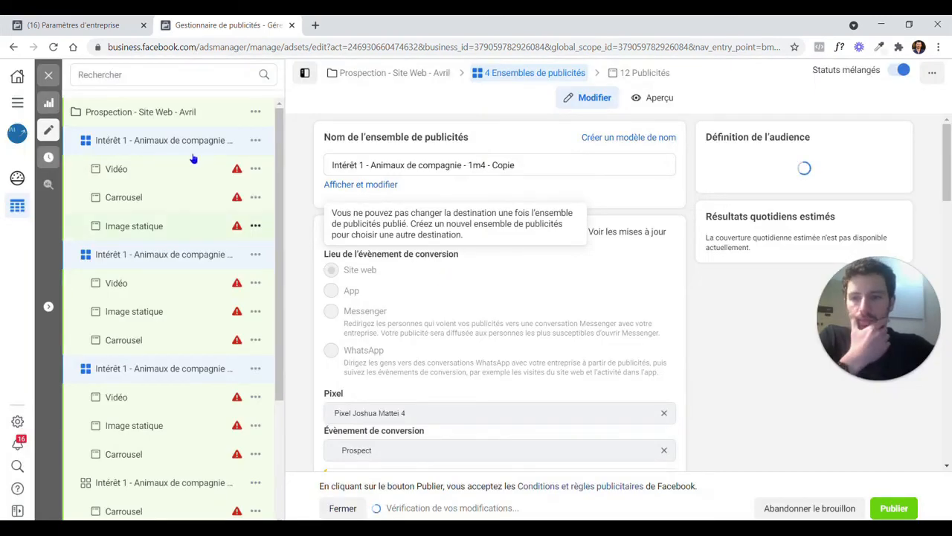
- Replace the first copied ad set's audience with the saved audience "Intérêt 2 - Chiens - 1m6"
{"action": "scroll", "coordinate": [156, 222], "scroll_direction": "down", "scroll_amount": 2}
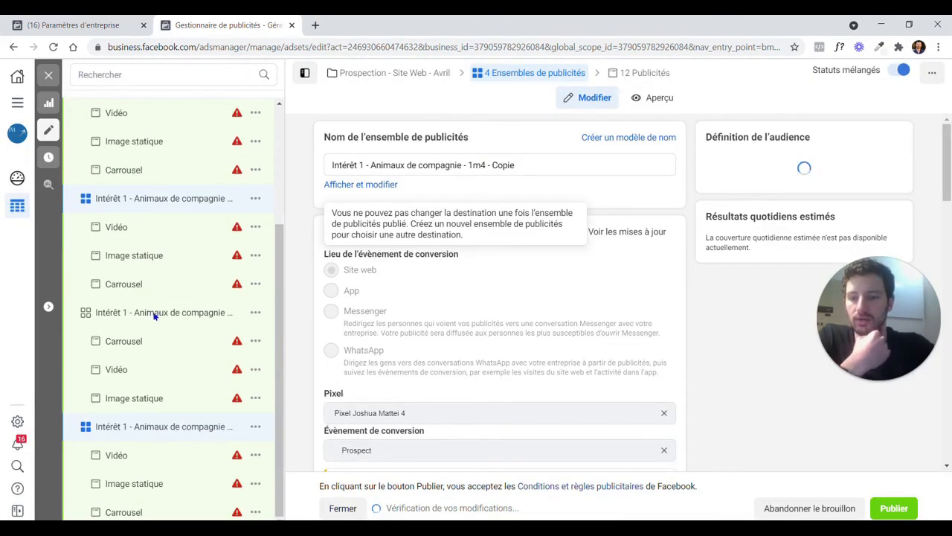
{"action": "scroll", "coordinate": [166, 283], "scroll_direction": "up", "scroll_amount": 2}
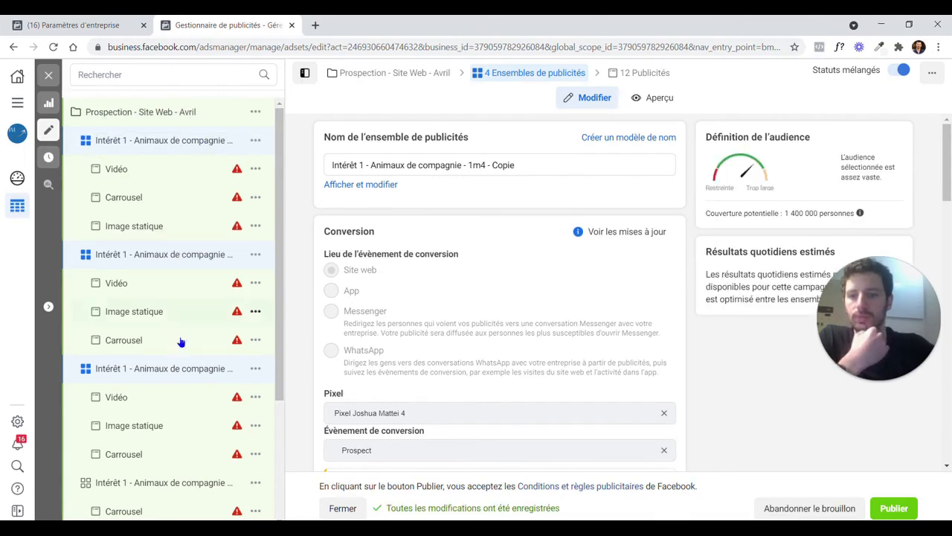
{"action": "scroll", "coordinate": [181, 340], "scroll_direction": "down", "scroll_amount": 2}
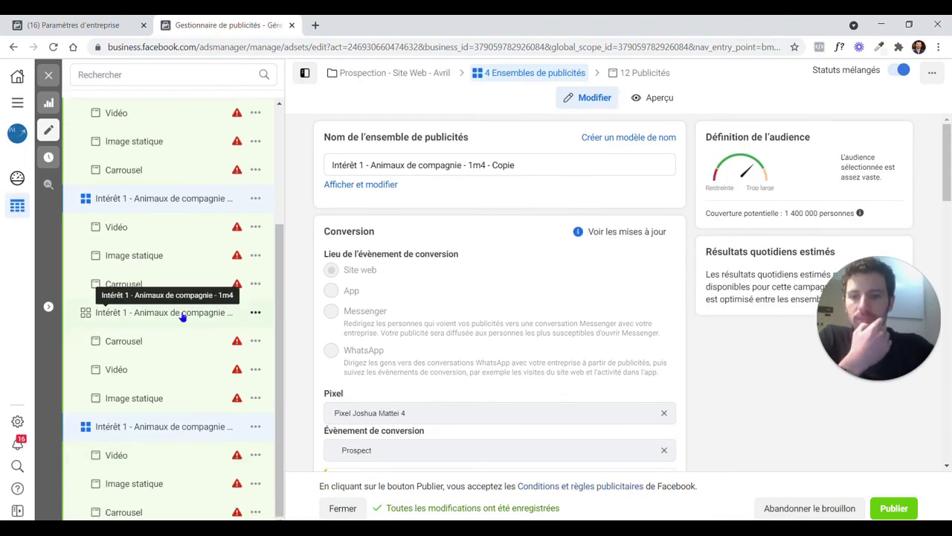
{"action": "scroll", "coordinate": [183, 298], "scroll_direction": "up", "scroll_amount": 3}
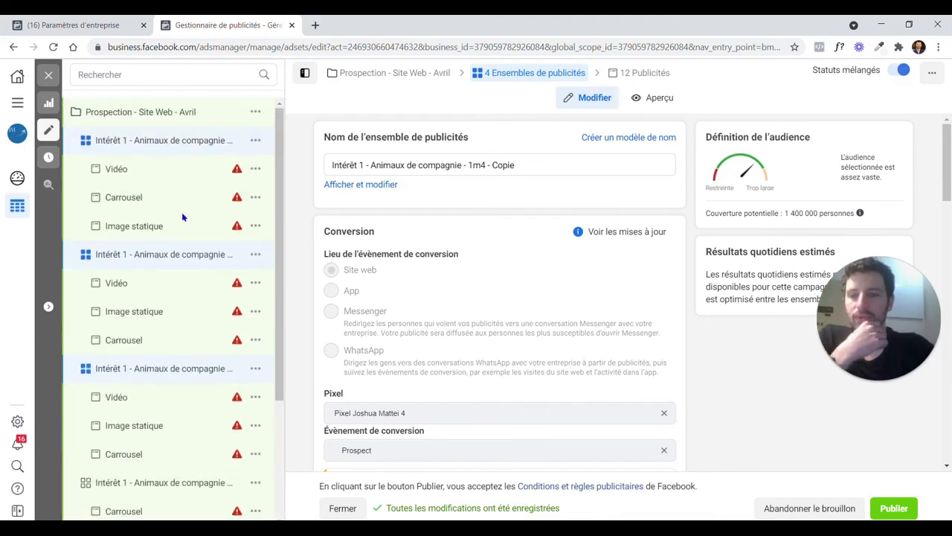
{"action": "left_click", "coordinate": [177, 139]}
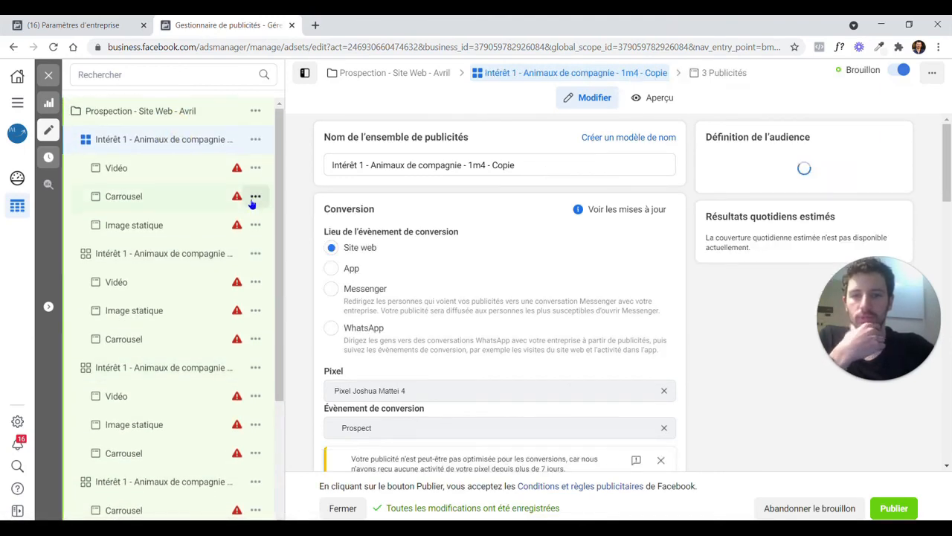
{"action": "scroll", "coordinate": [253, 204], "scroll_direction": "down", "scroll_amount": 2}
{"action": "scroll", "coordinate": [356, 216], "scroll_direction": "down", "scroll_amount": 10}
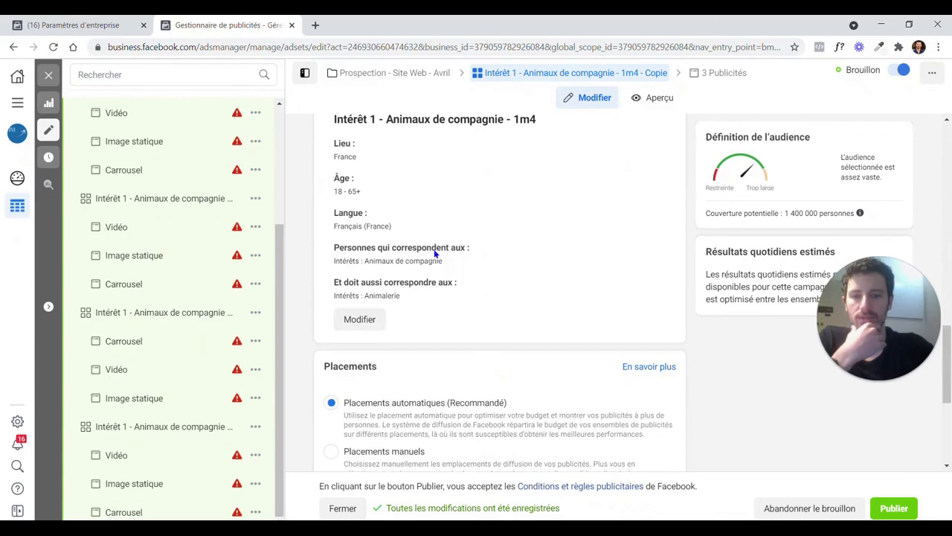
{"action": "scroll", "coordinate": [431, 268], "scroll_direction": "up", "scroll_amount": 1}
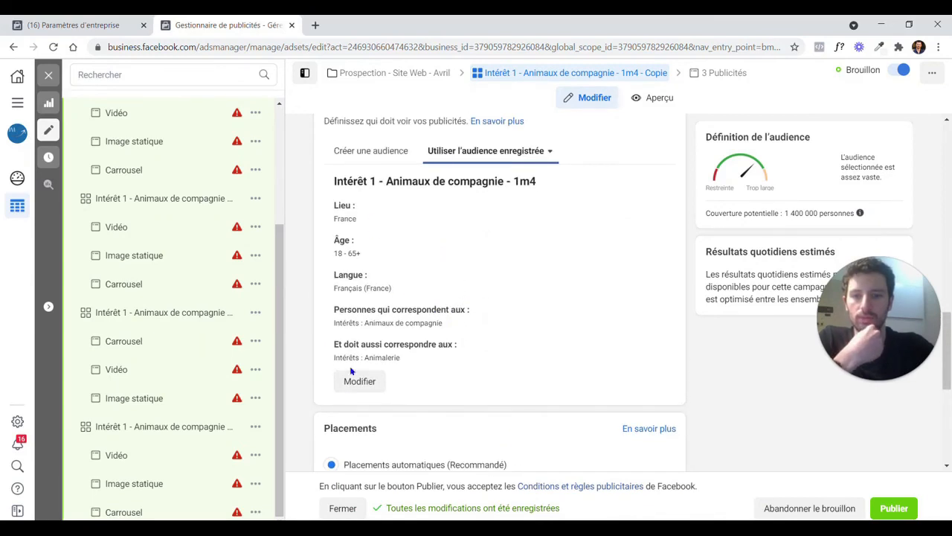
{"action": "left_click", "coordinate": [356, 153]}
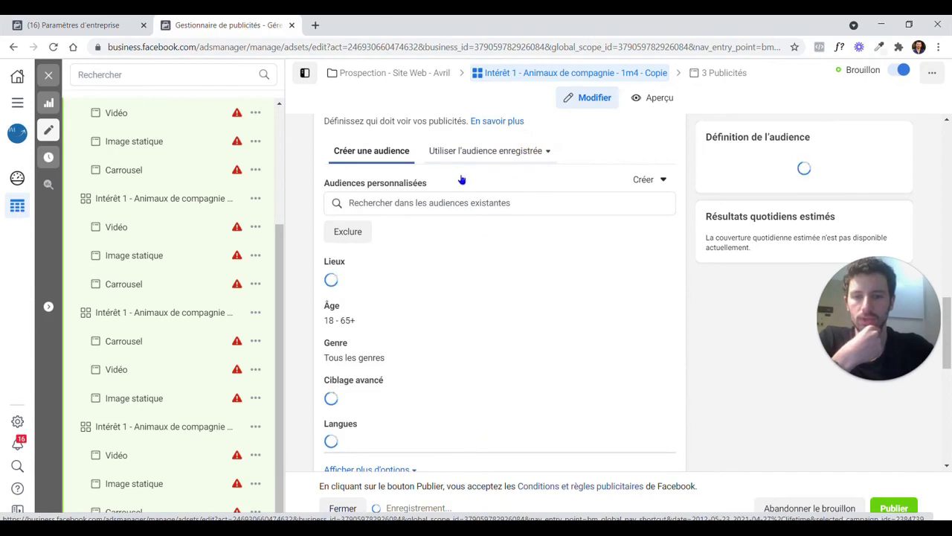
{"action": "left_click", "coordinate": [485, 151]}
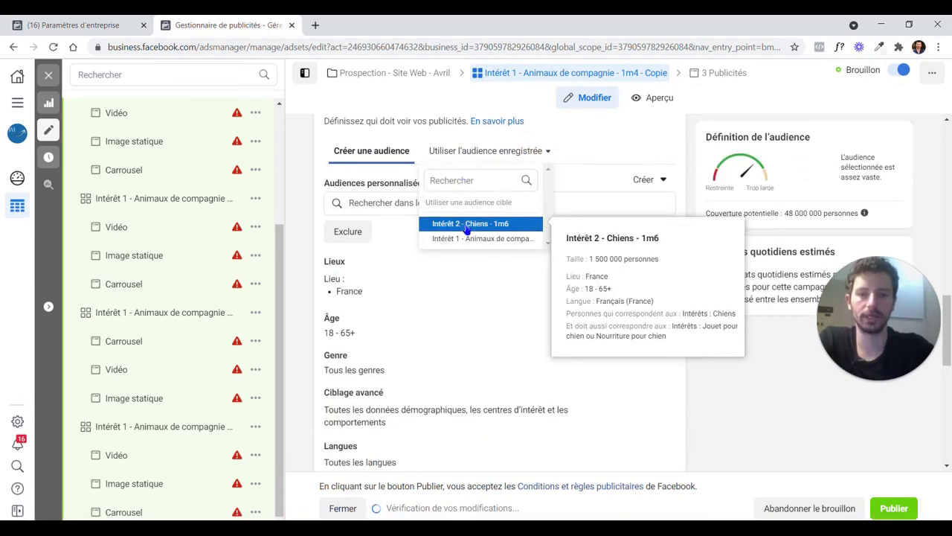
{"action": "left_click", "coordinate": [468, 225]}
- Rename the first copied ad set as "Intérêt 2 - Chiens - 1m6", reusing its saved audience's name
{"action": "triple_click", "coordinate": [386, 185]}
{"action": "key", "text": "ctrl+c"}
{"action": "scroll", "coordinate": [387, 179], "scroll_direction": "up", "scroll_amount": 10}
{"action": "double_click", "coordinate": [398, 164]}
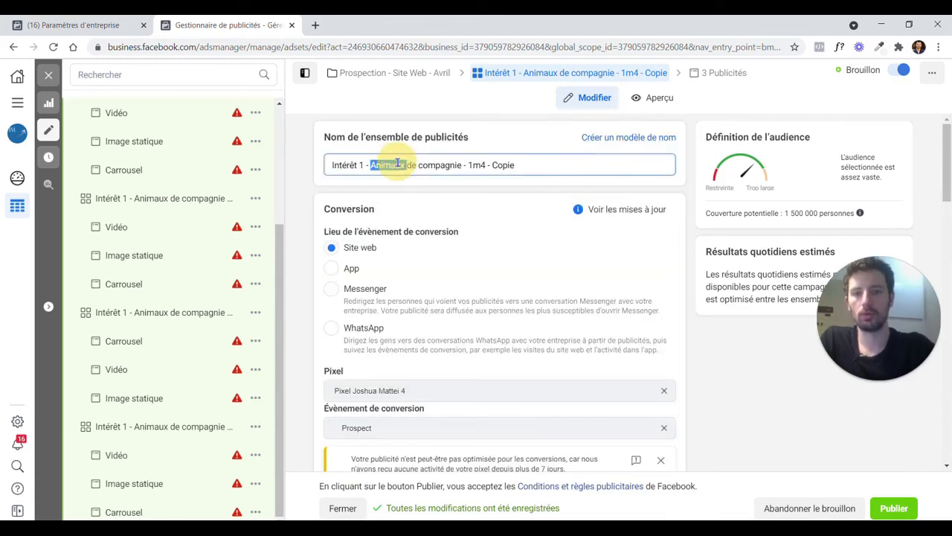
{"action": "key", "text": "ctrl+a"}
{"action": "key", "text": "ctrl+v"}
{"action": "left_click", "coordinate": [311, 132]}
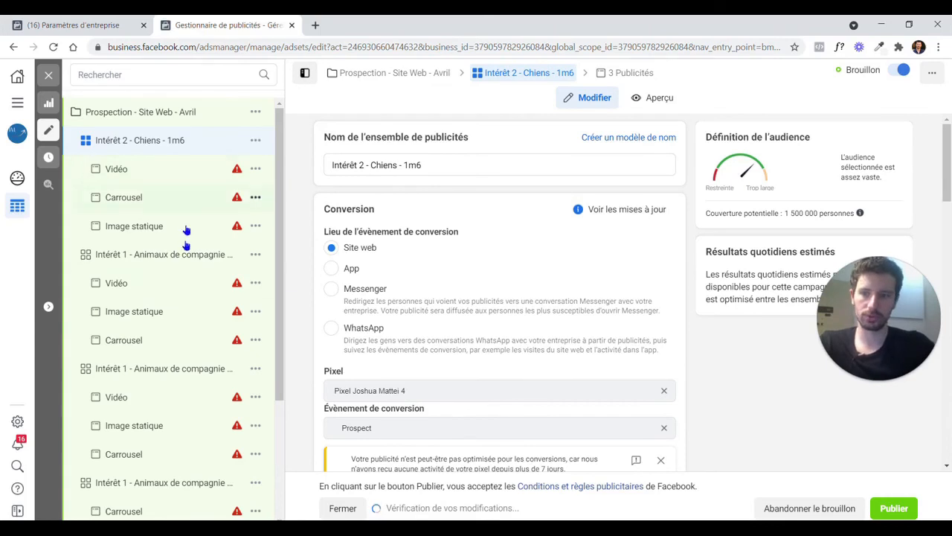
- In the third copied ad set, replace the saved audience with the lookalike audience "Similaire (FR, 3%) - Clients - 13/04"
{"action": "left_click", "coordinate": [219, 369]}
{"action": "scroll", "coordinate": [439, 240], "scroll_direction": "down", "scroll_amount": 5}
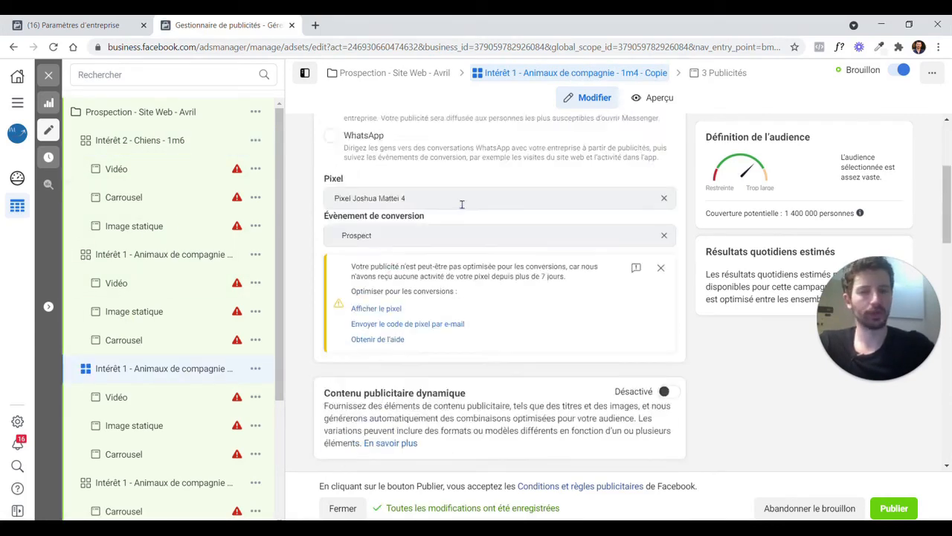
{"action": "scroll", "coordinate": [368, 275], "scroll_direction": "down", "scroll_amount": 5}
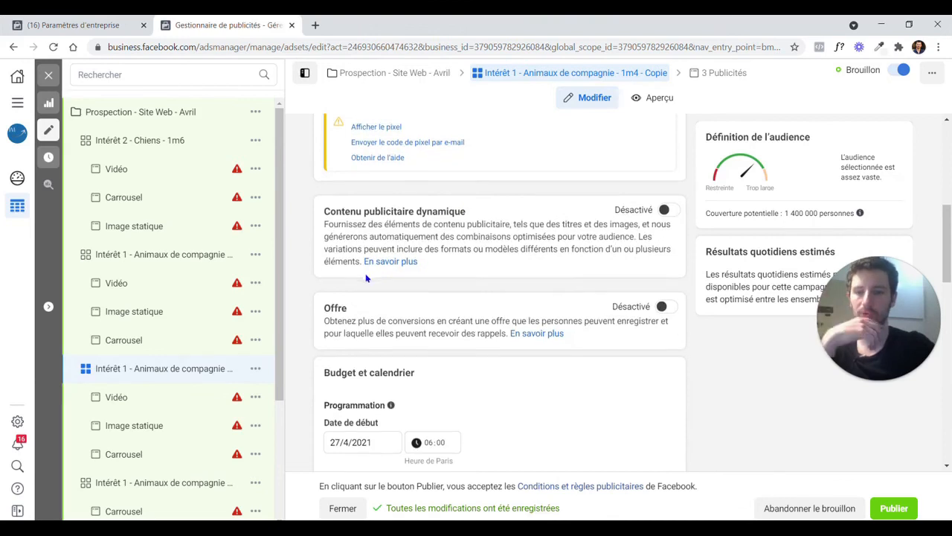
{"action": "left_click", "coordinate": [366, 279]}
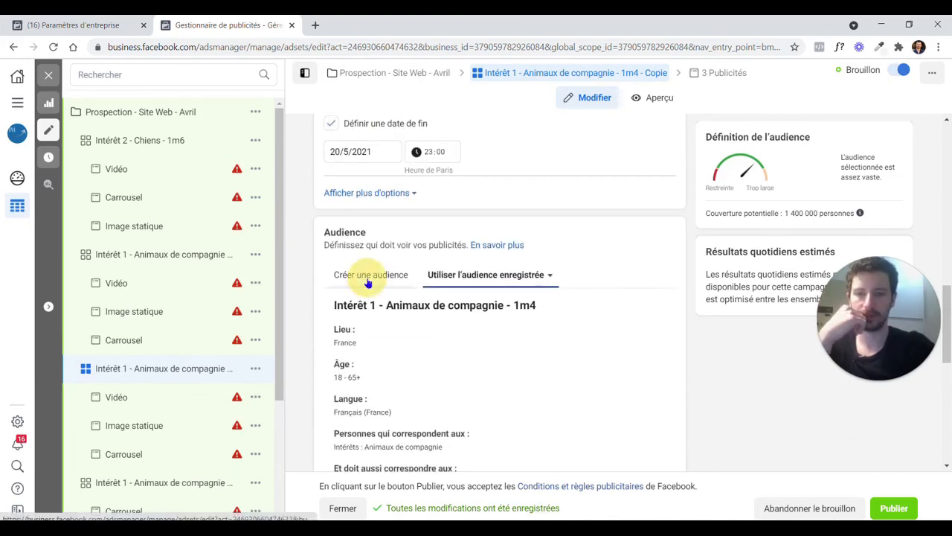
{"action": "left_click", "coordinate": [390, 328]}
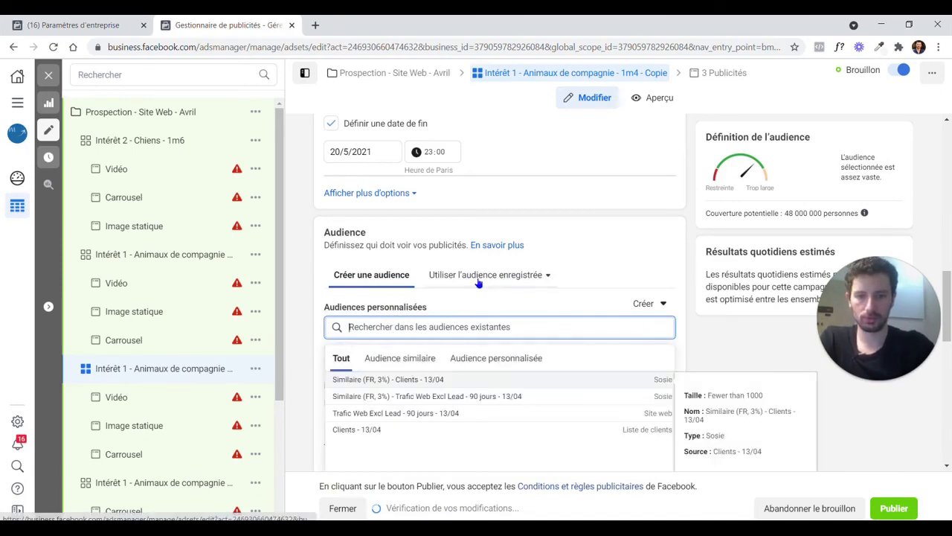
{"action": "left_click", "coordinate": [403, 360]}
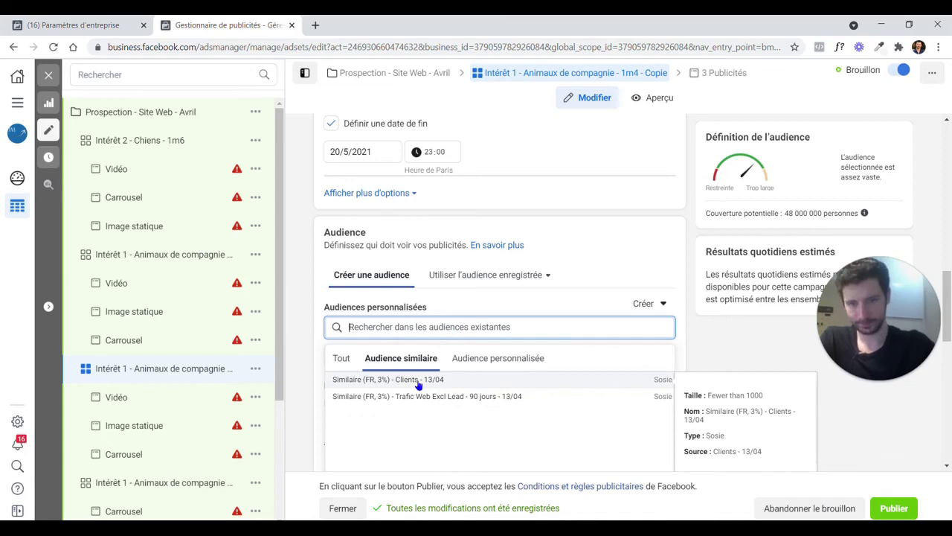
{"action": "left_click", "coordinate": [418, 381]}
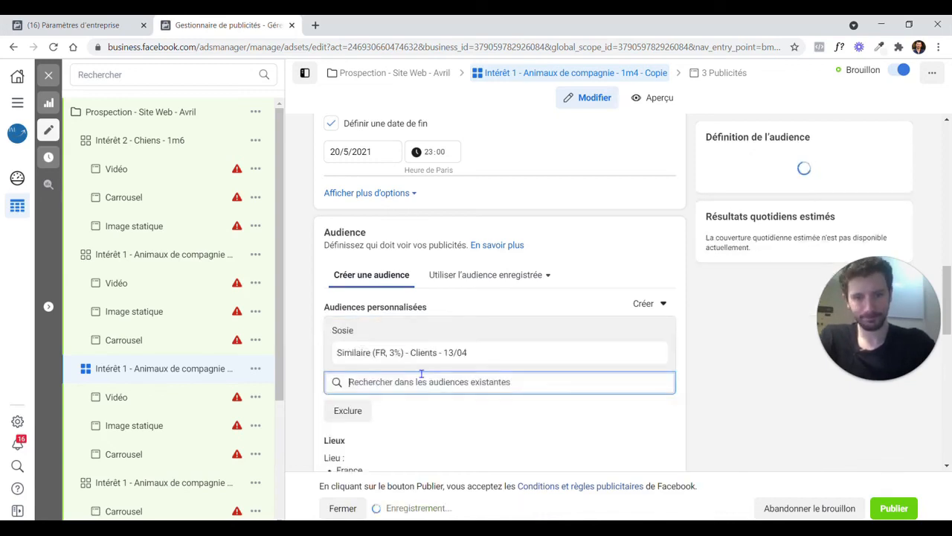
- Copy the lookalike audience's name and rename the third copied ad set as "Similaire (FR, 3%) - Clients - 13/04"
{"action": "left_click", "coordinate": [378, 355]}
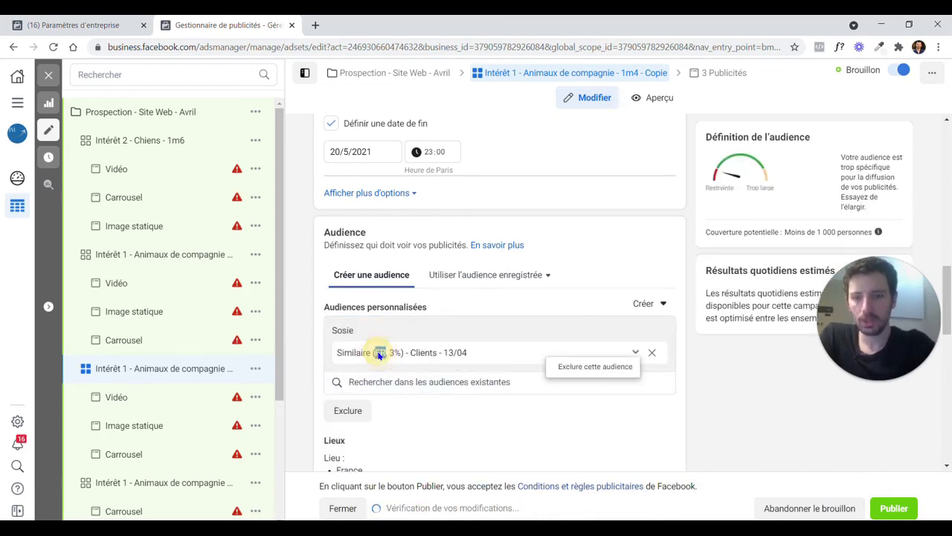
{"action": "triple_click", "coordinate": [378, 356]}
{"action": "key", "text": "ctrl+c"}
{"action": "scroll", "coordinate": [430, 216], "scroll_direction": "down", "scroll_amount": 3}
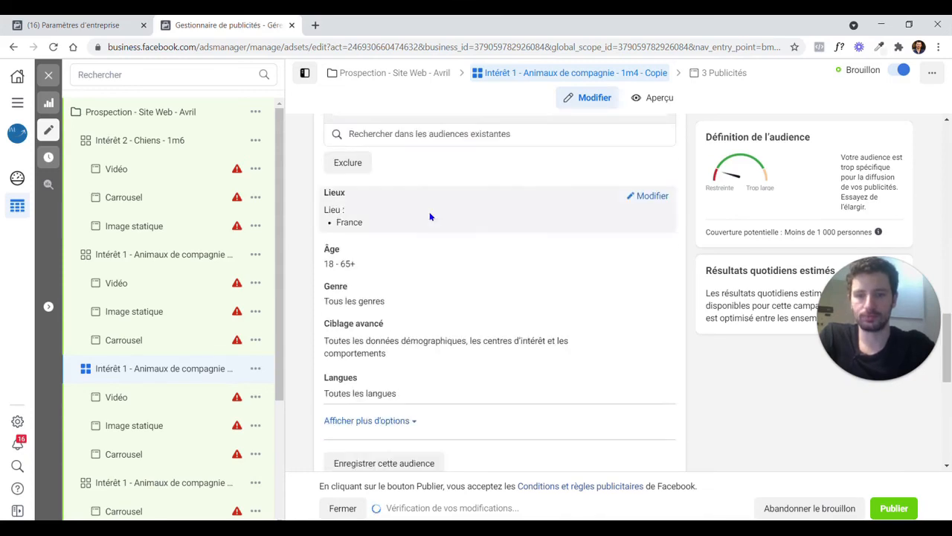
{"action": "scroll", "coordinate": [408, 218], "scroll_direction": "up", "scroll_amount": 10}
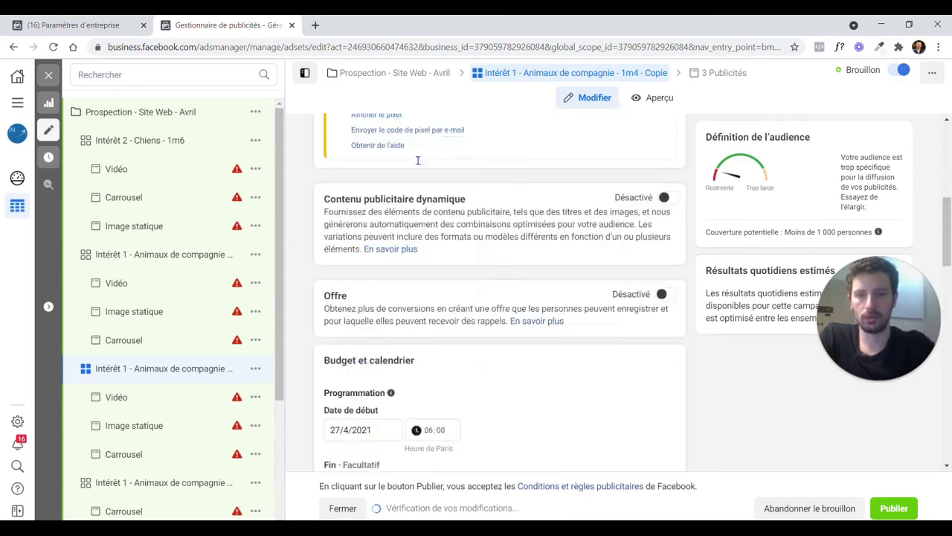
{"action": "double_click", "coordinate": [439, 165]}
{"action": "key", "text": "ctrl+a"}
{"action": "key", "text": "ctrl+v"}
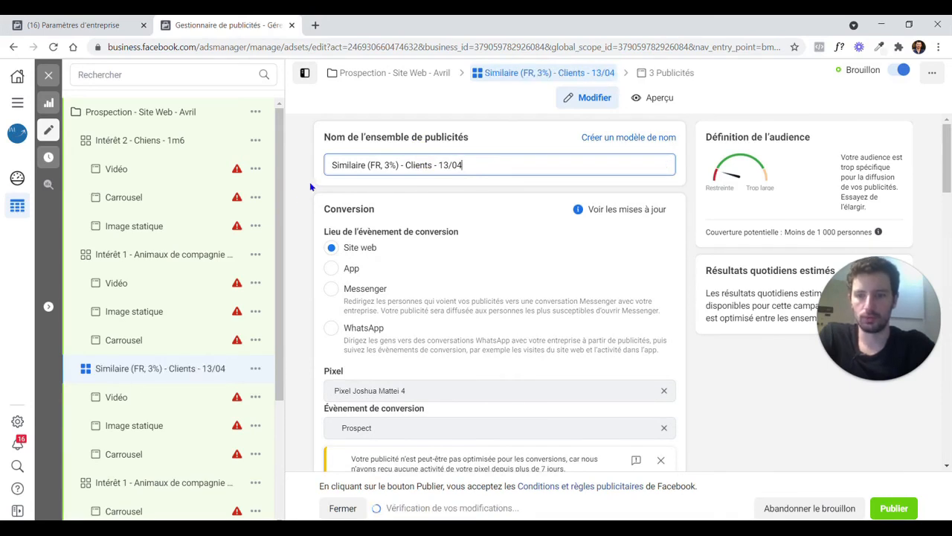
- In the last copied ad set, replace the saved audience with the lookalike "Similaire (FR, 3%) - Trafic Web Excl Lead - 90 jours - 13/04"
{"action": "scroll", "coordinate": [171, 357], "scroll_direction": "down", "scroll_amount": 3}
{"action": "left_click", "coordinate": [171, 361]}
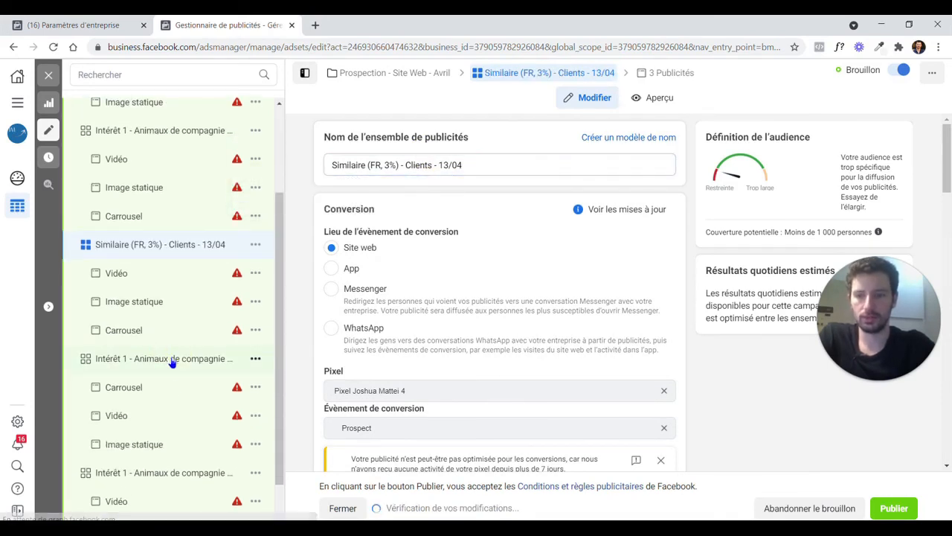
{"action": "left_click", "coordinate": [179, 471]}
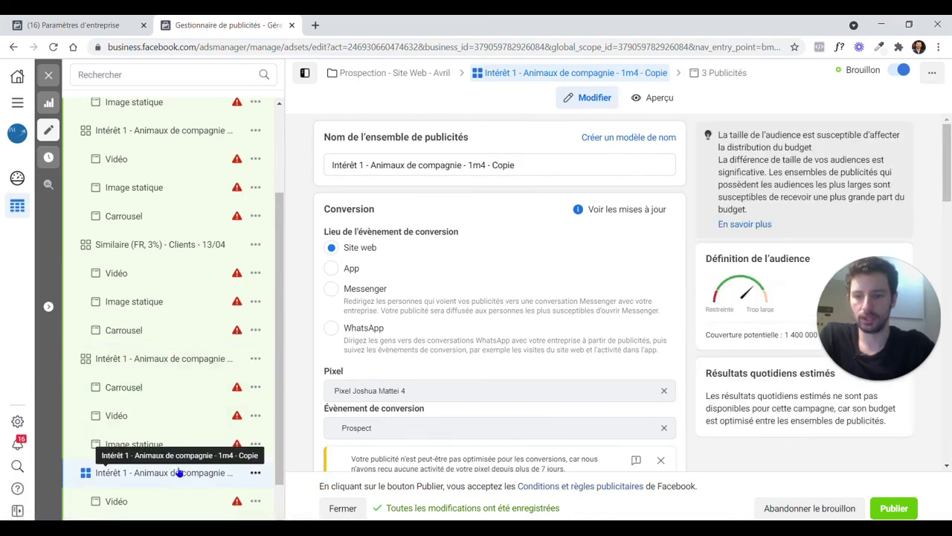
{"action": "scroll", "coordinate": [417, 290], "scroll_direction": "down", "scroll_amount": 10}
{"action": "scroll", "coordinate": [394, 298], "scroll_direction": "down", "scroll_amount": 3}
{"action": "scroll", "coordinate": [383, 297], "scroll_direction": "up", "scroll_amount": 2}
{"action": "left_click", "coordinate": [376, 217]}
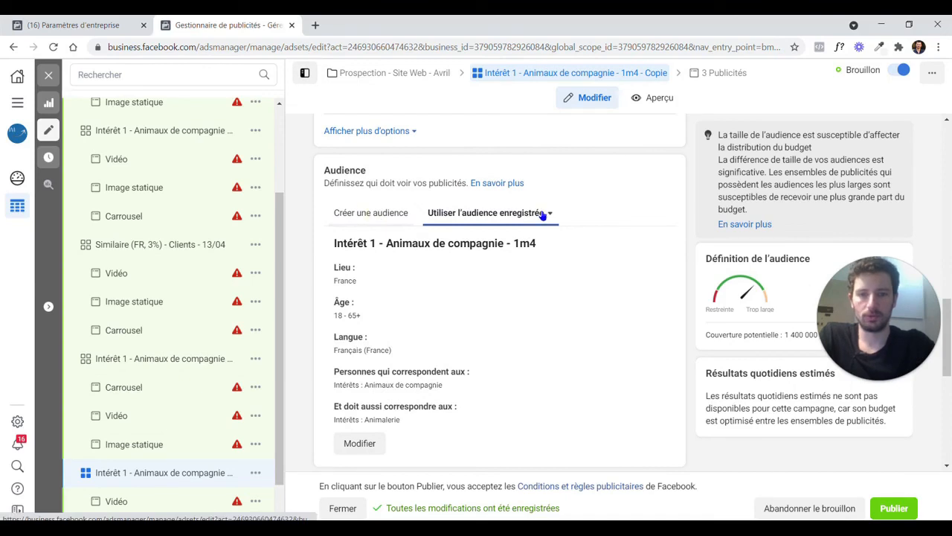
{"action": "left_click", "coordinate": [428, 267]}
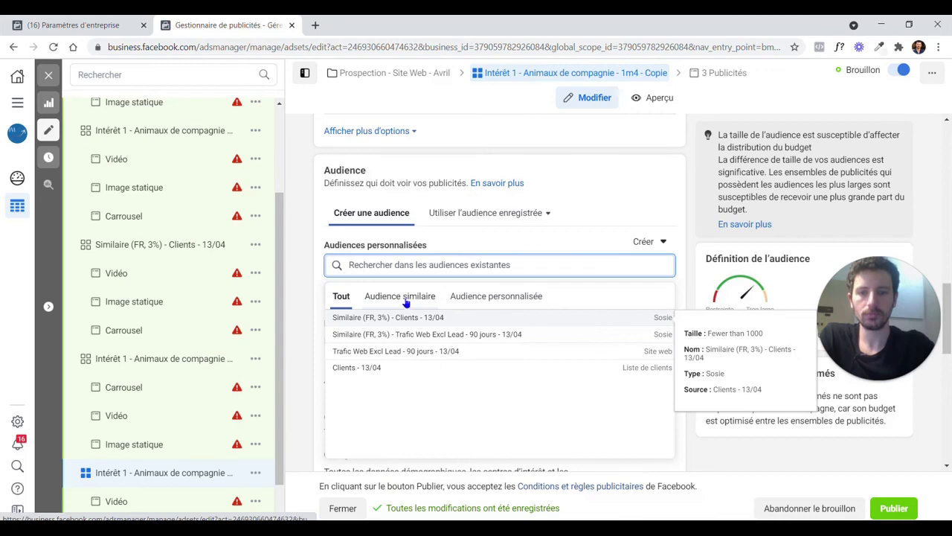
{"action": "left_click", "coordinate": [391, 296]}
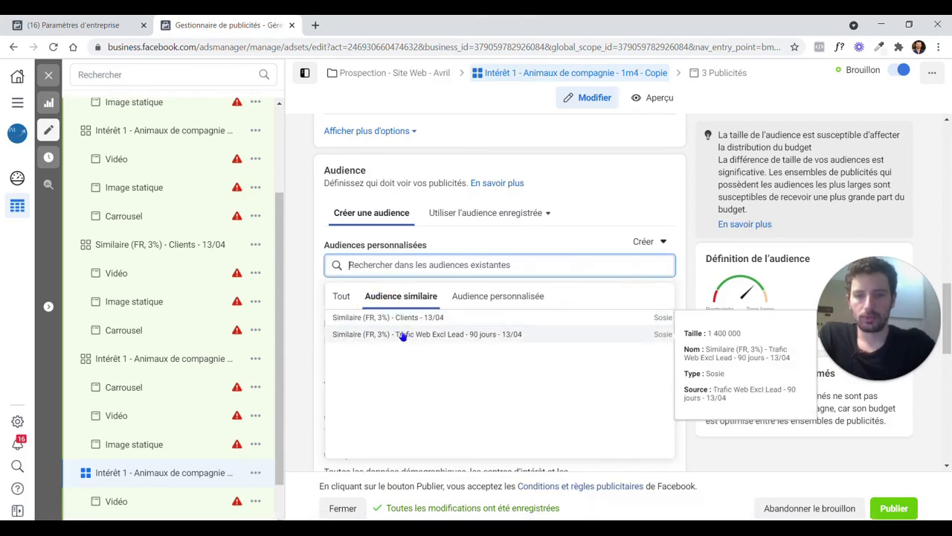
{"action": "left_click", "coordinate": [389, 334]}
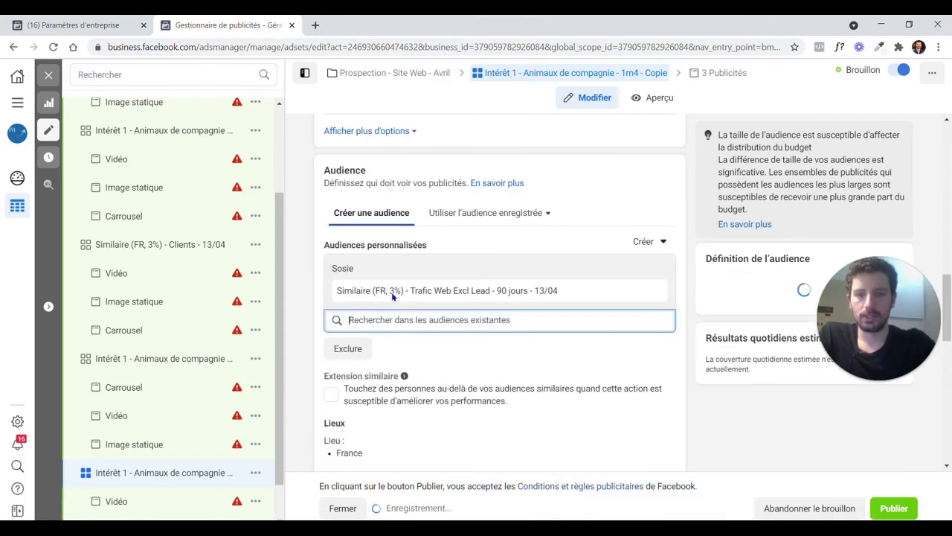
- Rename the last copied ad set as "Similaire (FR, 3%) - Trafic Web Excl Lead - 90 jours - 13/04", matching its lookalike audience
{"action": "triple_click", "coordinate": [447, 288]}
{"action": "key", "text": "ctrl+c"}
{"action": "scroll", "coordinate": [446, 284], "scroll_direction": "up", "scroll_amount": 10}
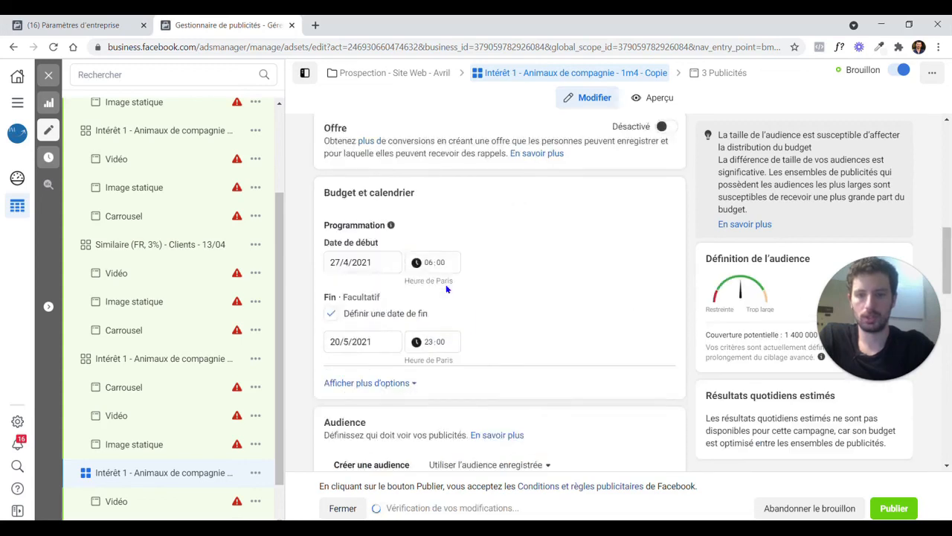
{"action": "triple_click", "coordinate": [421, 163]}
{"action": "key", "text": "ctrl+v"}
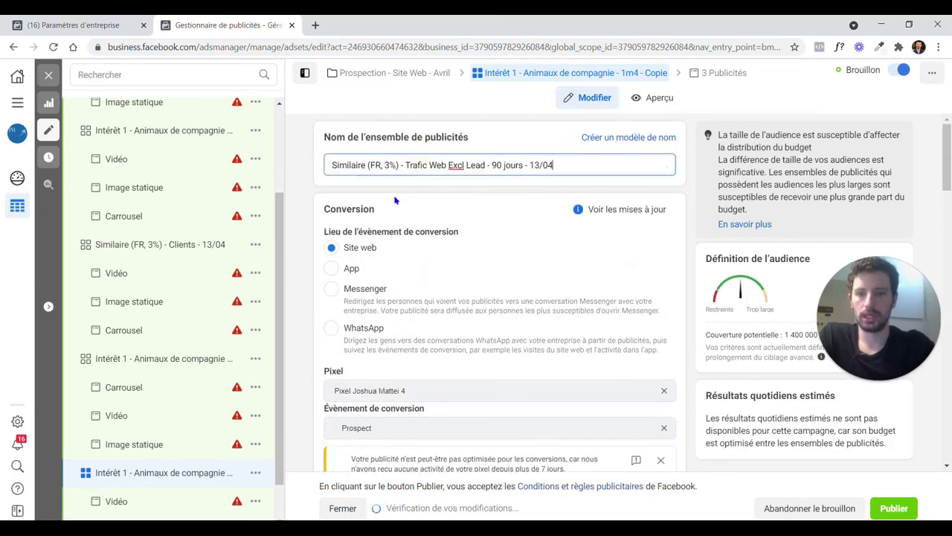
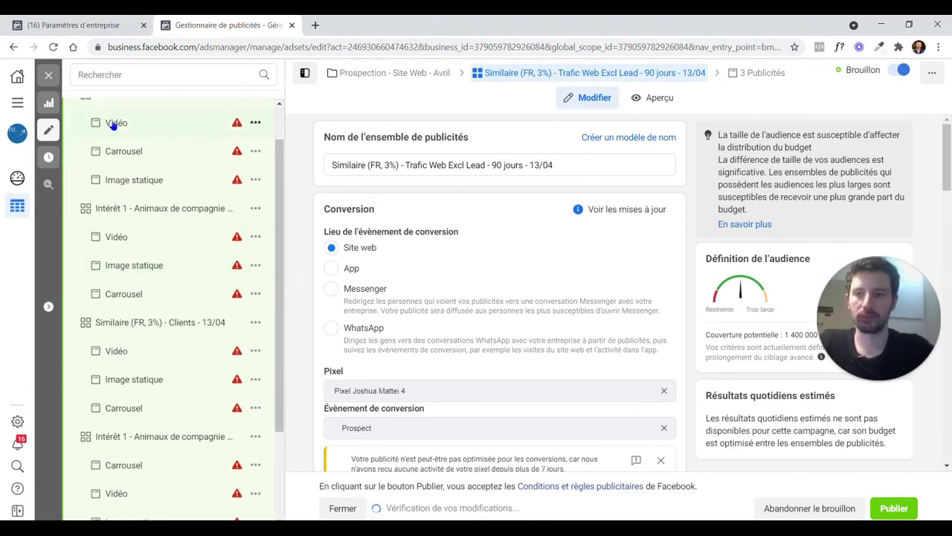
- Close the ad set editor without publishing the drafts and deselect the campaign "Prospection - Site Web - Avril" in the campaign list
{"action": "left_click", "coordinate": [51, 84]}
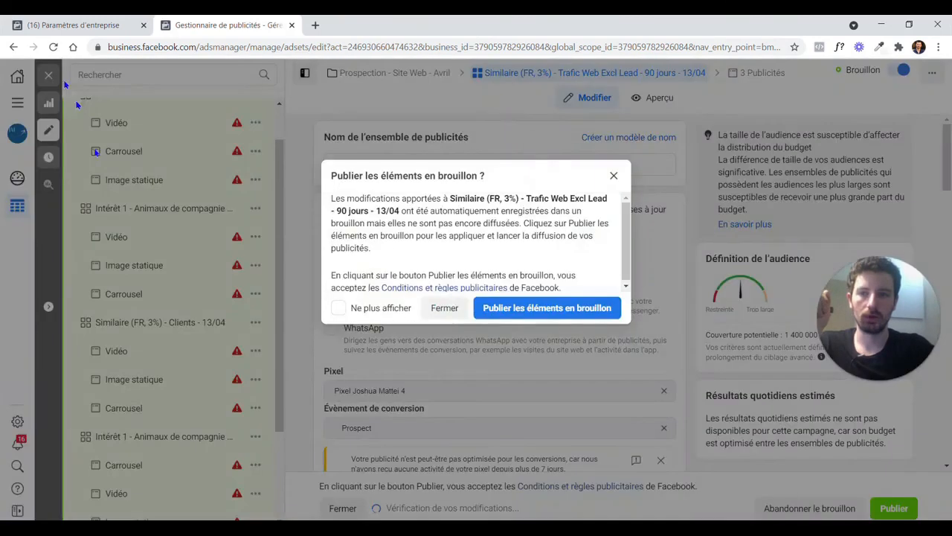
{"action": "left_click", "coordinate": [445, 308]}
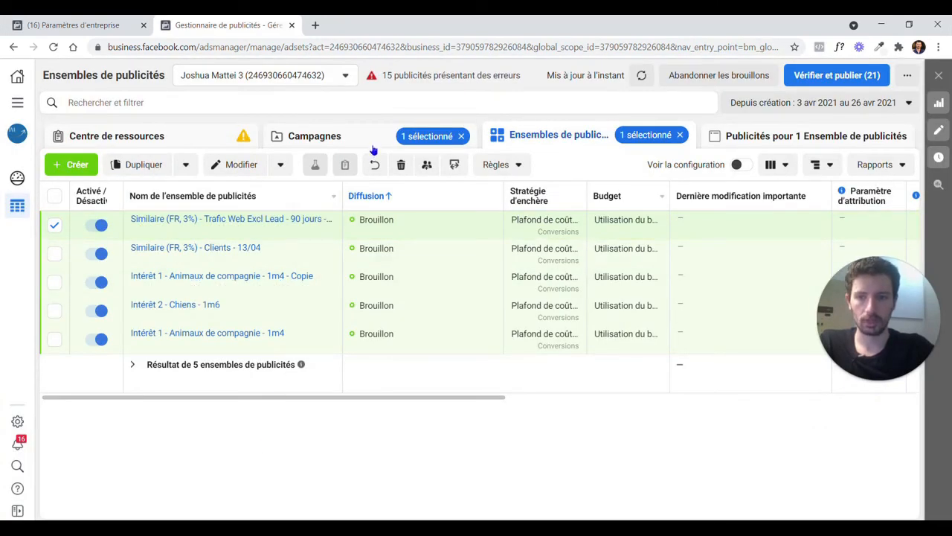
{"action": "left_click", "coordinate": [357, 136]}
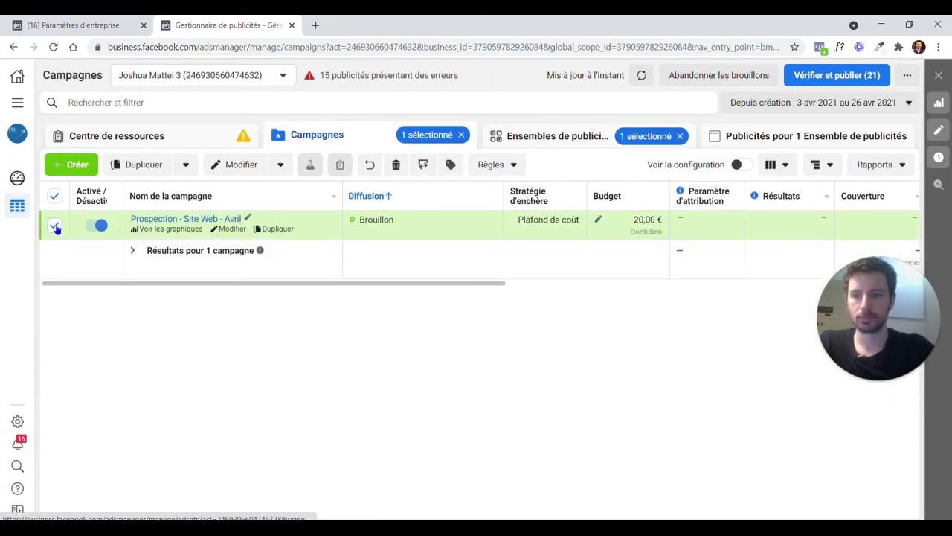
{"action": "left_click", "coordinate": [180, 296]}
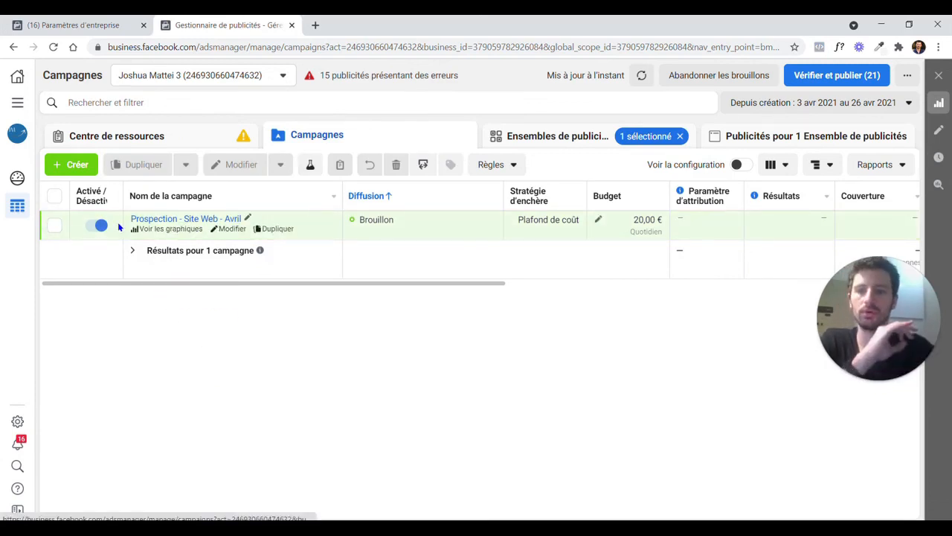
- Create a new campaign with the Conversions objective and name it "Retargeting - Site Web - Avril"
{"action": "left_click", "coordinate": [79, 166]}
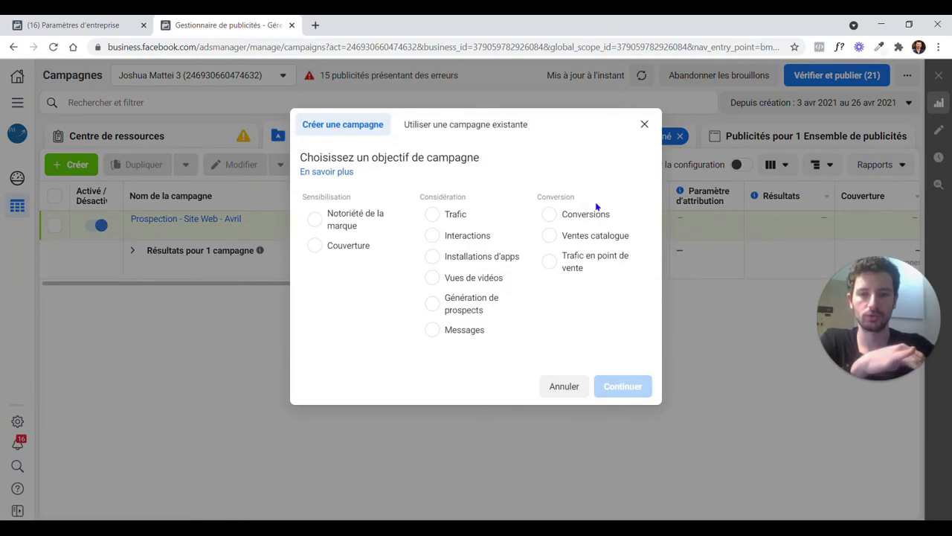
{"action": "left_click", "coordinate": [584, 213]}
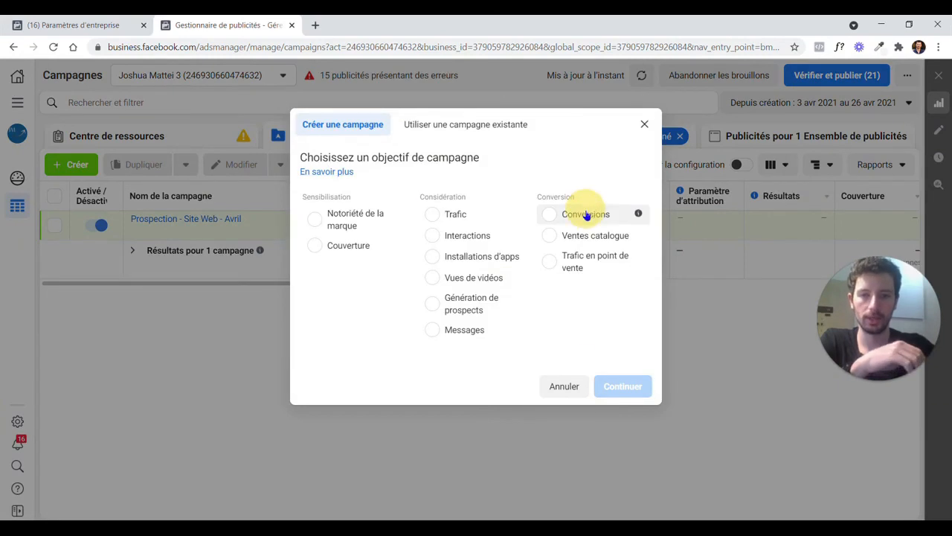
{"action": "scroll", "coordinate": [610, 476], "scroll_direction": "down", "scroll_amount": 1}
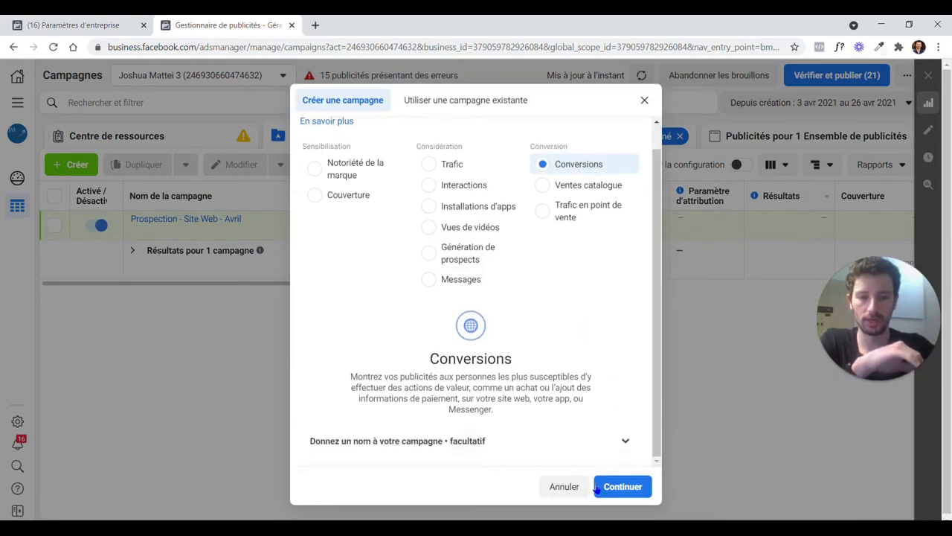
{"action": "left_click", "coordinate": [604, 448]}
{"action": "left_click", "coordinate": [387, 313]}
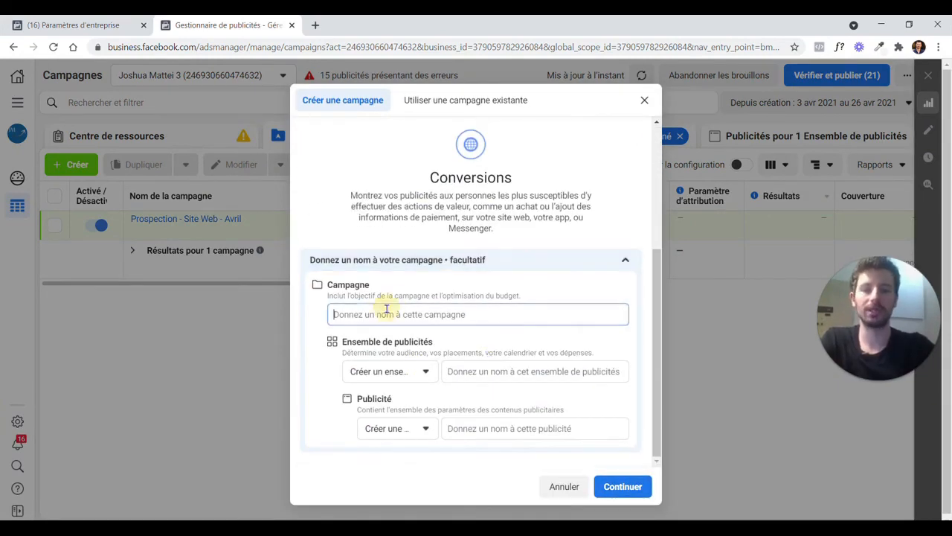
{"action": "type", "text": "Retargeting"}
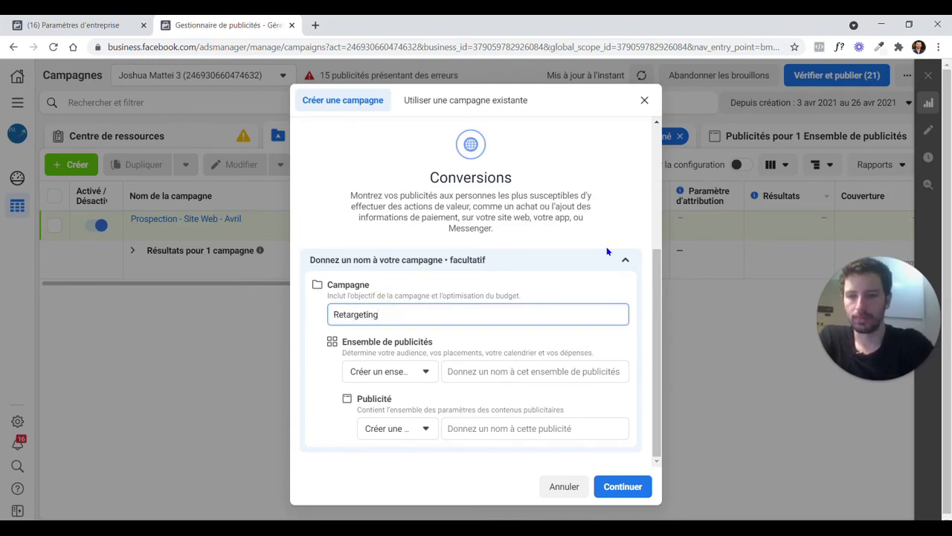
{"action": "type", "text": " - Sit"}
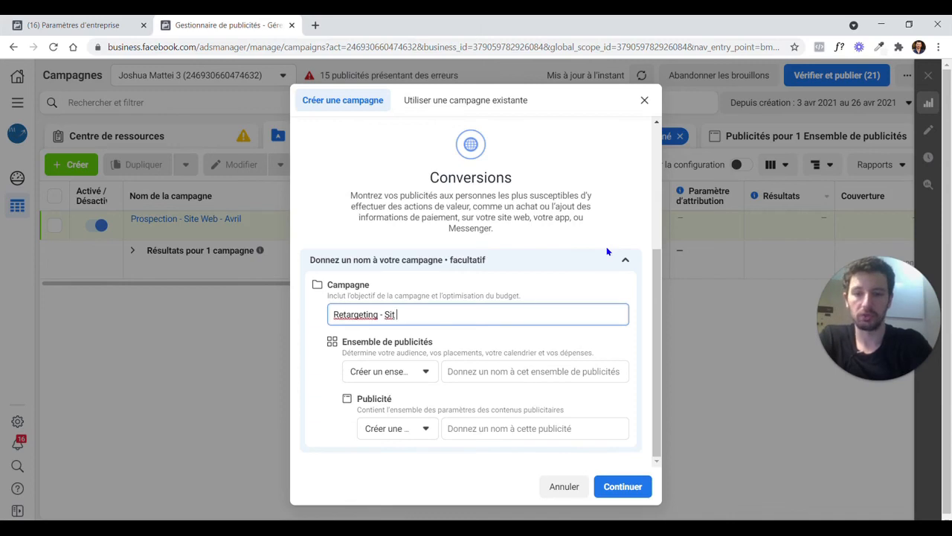
{"action": "type", "text": "e Web "}
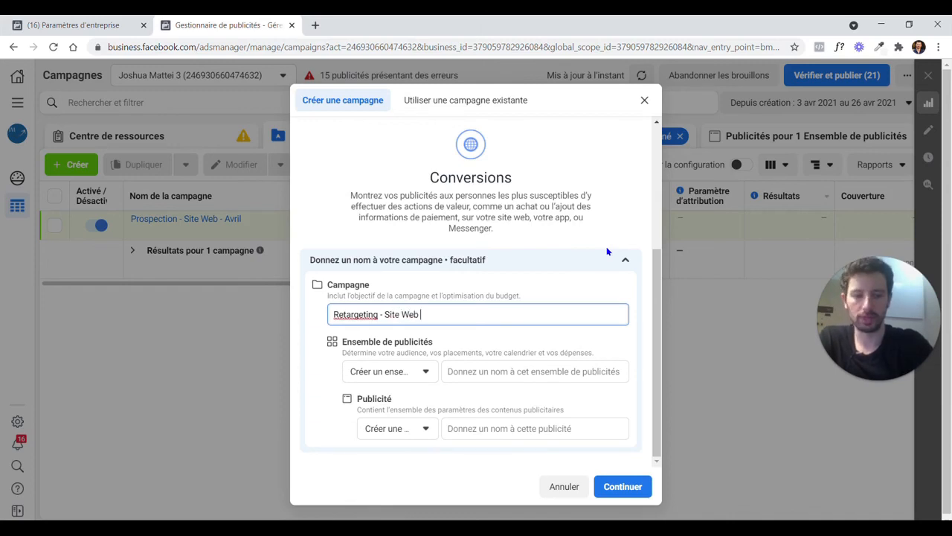
{"action": "type", "text": "- Avril"}
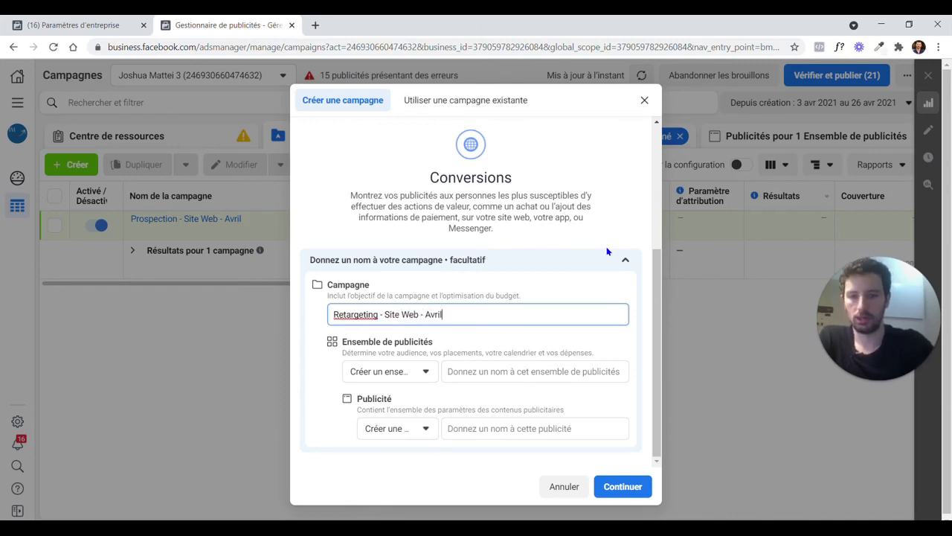
{"action": "left_click", "coordinate": [629, 486]}
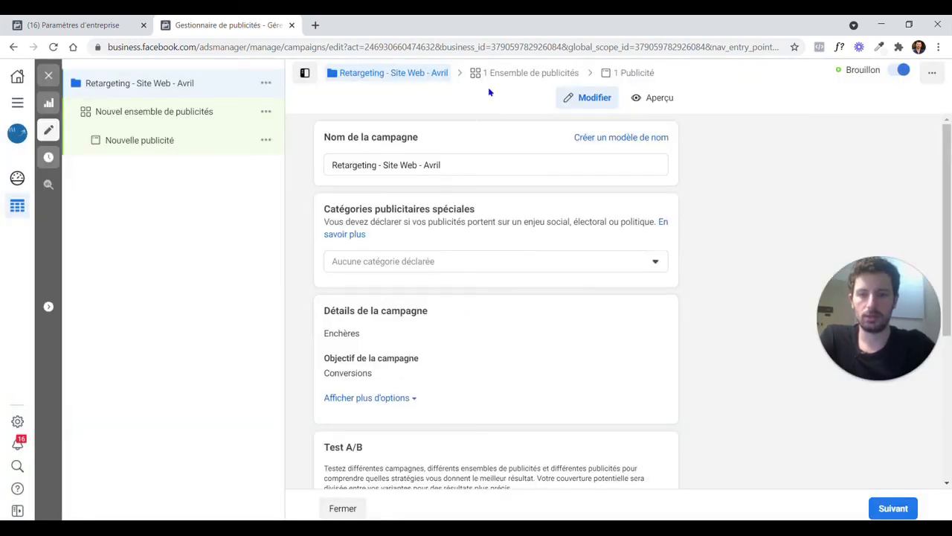
- Review the new retargeting campaign's settings, from the special ad categories to the campaign budget optimisation
{"action": "scroll", "coordinate": [461, 232], "scroll_direction": "down", "scroll_amount": 3}
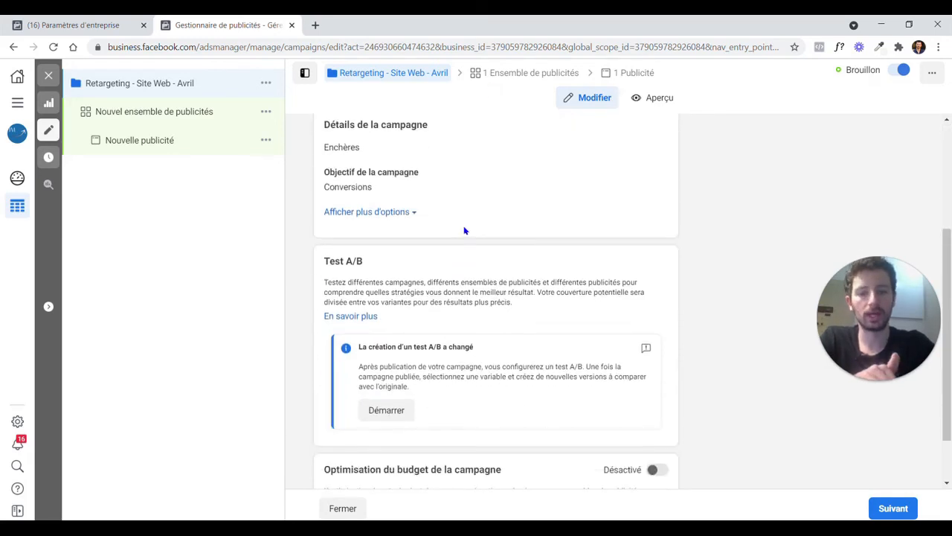
{"action": "scroll", "coordinate": [463, 231], "scroll_direction": "down", "scroll_amount": 1}
{"action": "scroll", "coordinate": [483, 212], "scroll_direction": "up", "scroll_amount": 4}
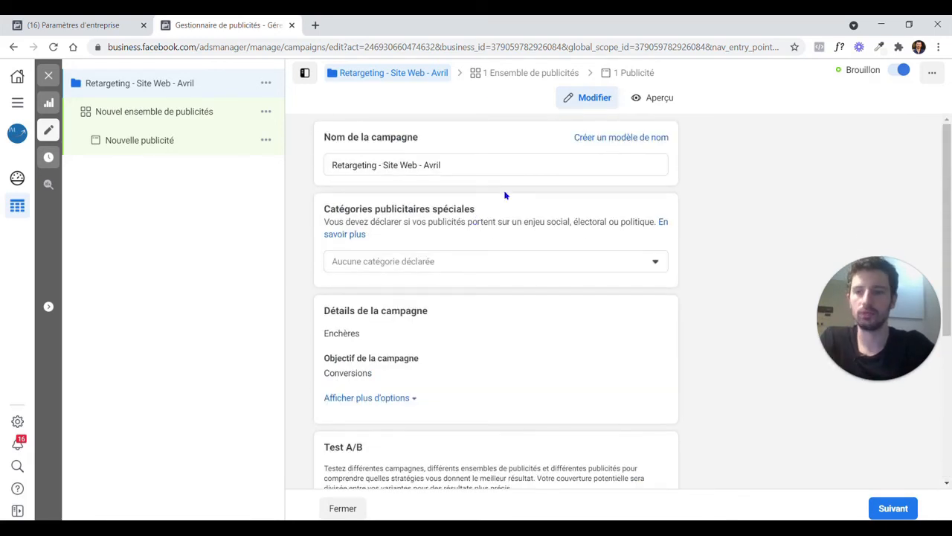
{"action": "scroll", "coordinate": [506, 198], "scroll_direction": "down", "scroll_amount": 4}
{"action": "scroll", "coordinate": [567, 215], "scroll_direction": "up", "scroll_amount": 4}
{"action": "scroll", "coordinate": [670, 372], "scroll_direction": "down", "scroll_amount": 4}
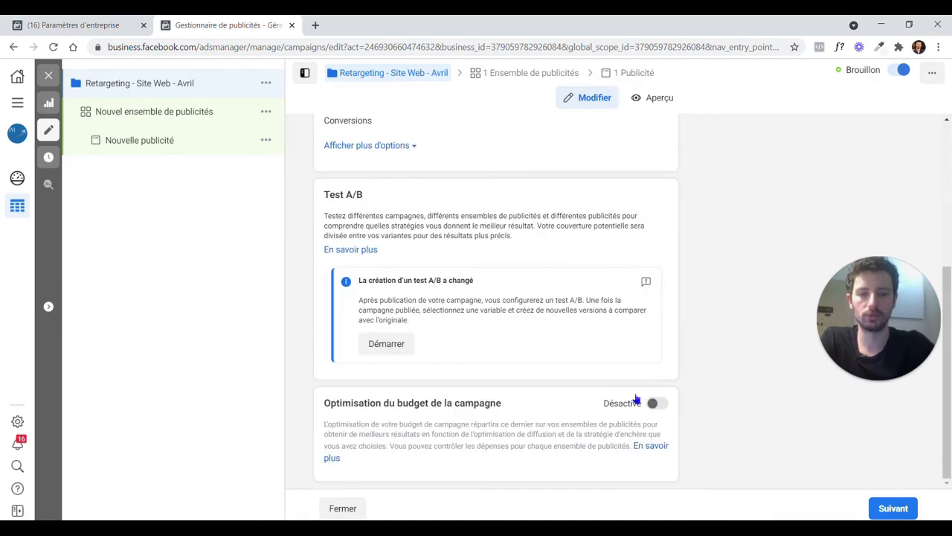
{"action": "scroll", "coordinate": [498, 215], "scroll_direction": "up", "scroll_amount": 5}
- In the retargeting campaign's new ad set, set the conversion event to "Prospect" and dismiss the pixel activity warning
{"action": "left_click", "coordinate": [527, 73]}
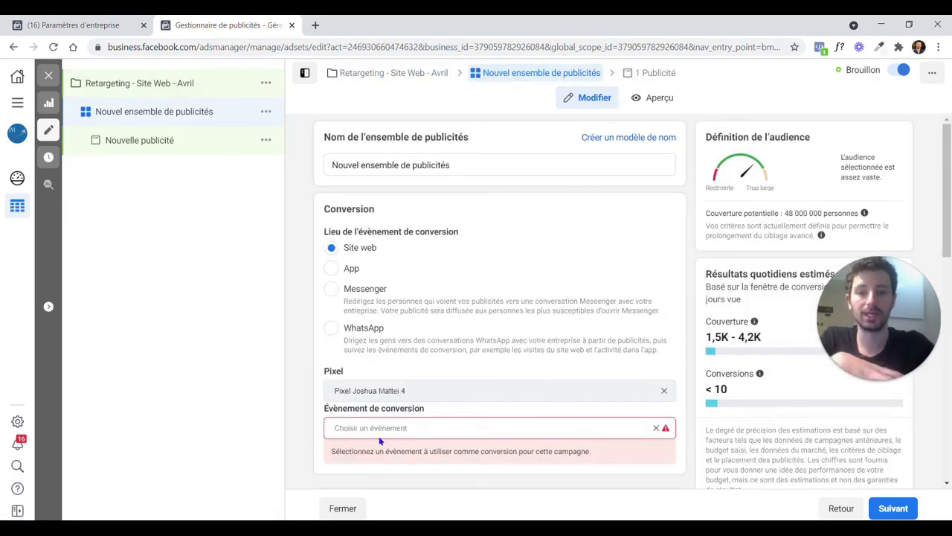
{"action": "left_click", "coordinate": [385, 428]}
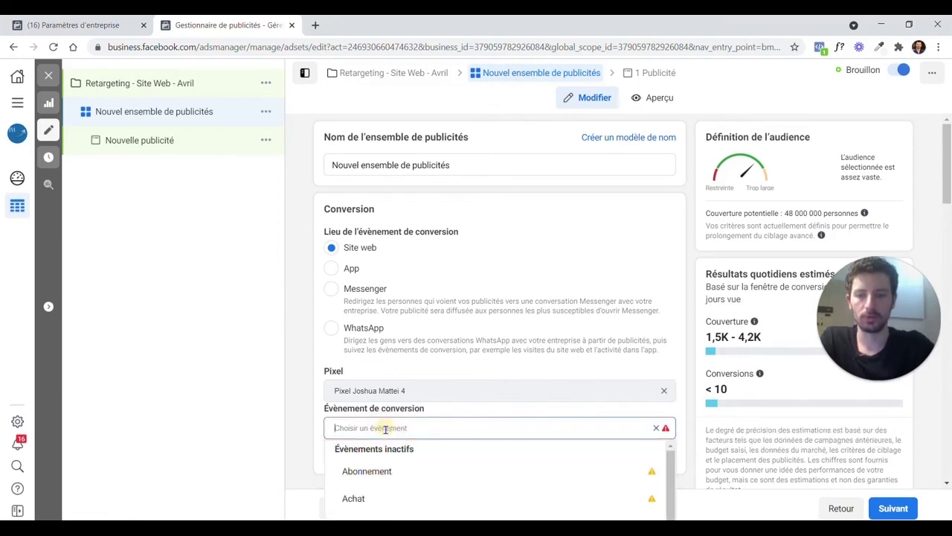
{"action": "scroll", "coordinate": [499, 432], "scroll_direction": "down", "scroll_amount": 2}
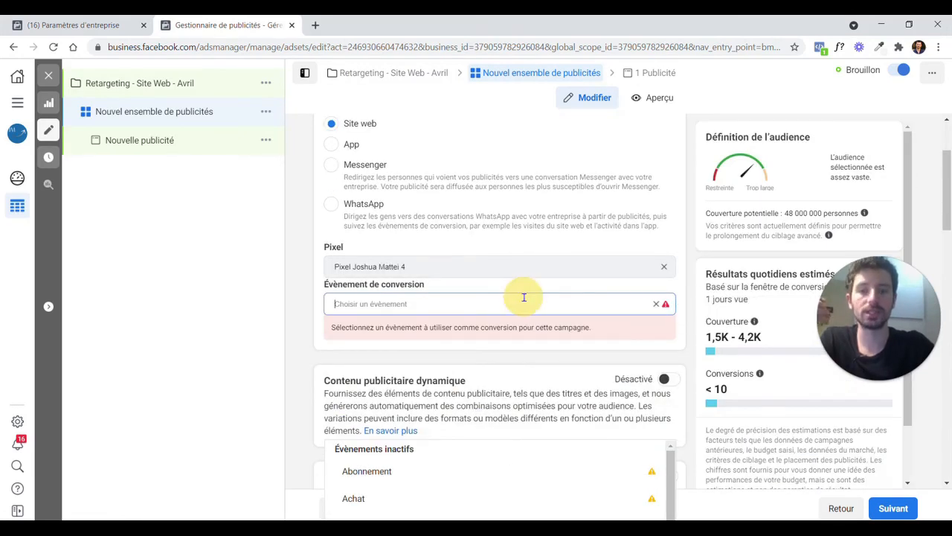
{"action": "left_click", "coordinate": [311, 346]}
{"action": "left_click", "coordinate": [358, 302]}
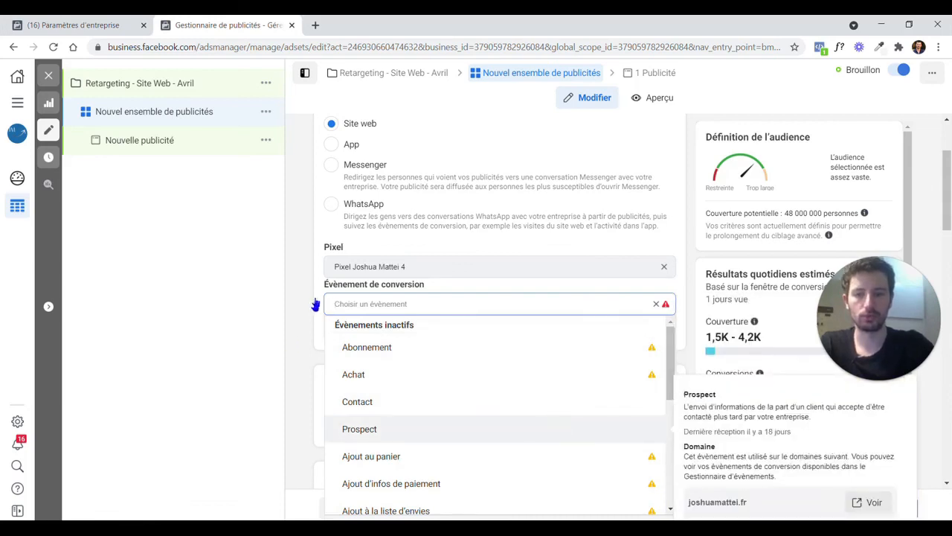
{"action": "key", "text": "Return"}
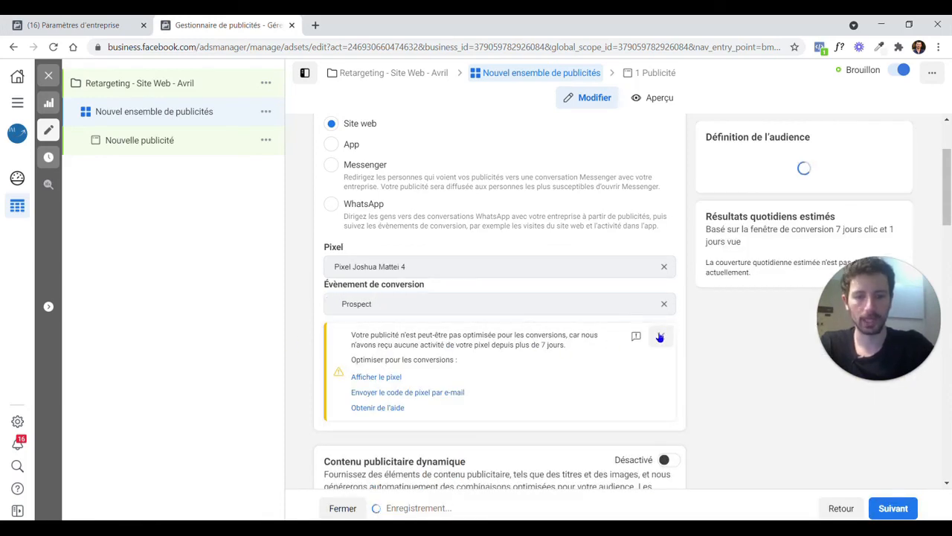
{"action": "left_click", "coordinate": [659, 337]}
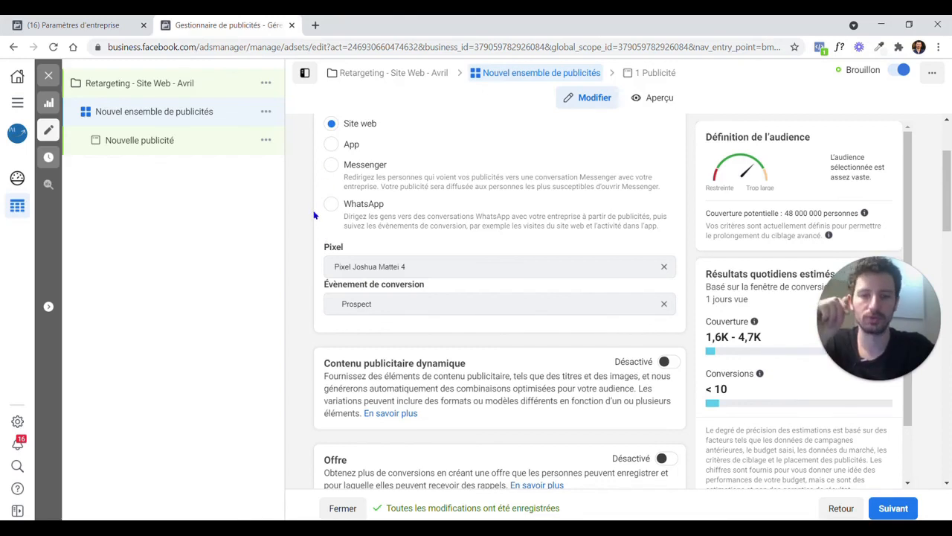
- Add the custom audience "Trafic Web Excl Lead - 90 jours - 13/04" to the ad set's targeting
{"action": "scroll", "coordinate": [314, 215], "scroll_direction": "down", "scroll_amount": 2}
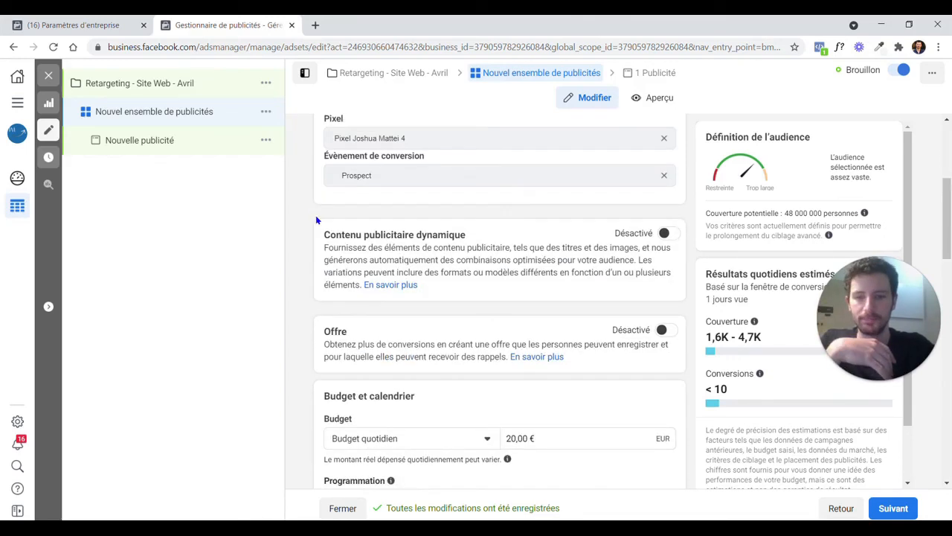
{"action": "scroll", "coordinate": [316, 217], "scroll_direction": "down", "scroll_amount": 2}
{"action": "scroll", "coordinate": [315, 218], "scroll_direction": "down", "scroll_amount": 6}
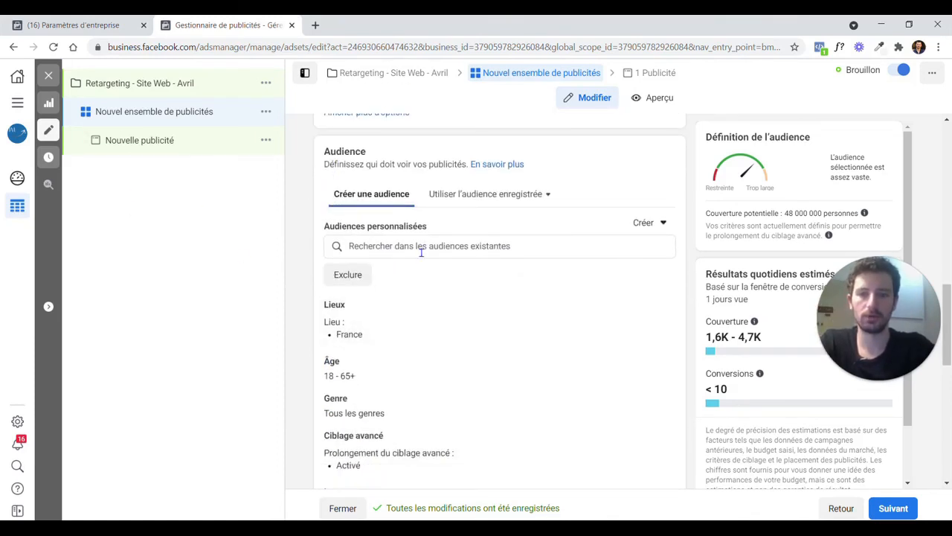
{"action": "left_click", "coordinate": [492, 195]}
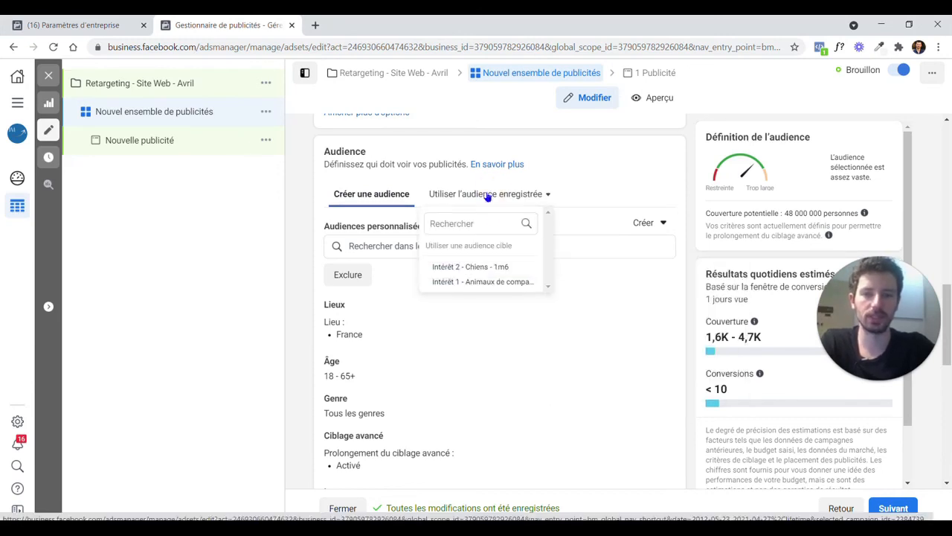
{"action": "left_click", "coordinate": [544, 195]}
{"action": "left_click", "coordinate": [545, 195]}
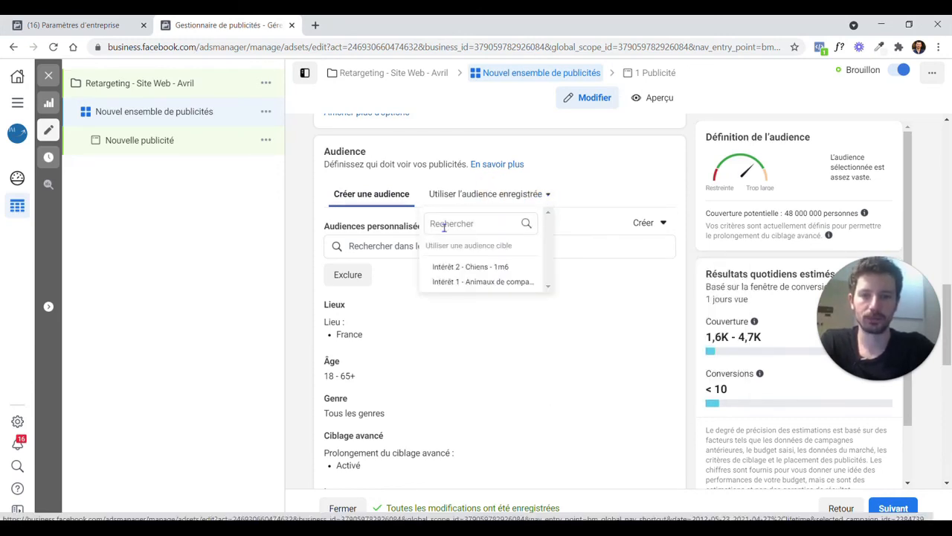
{"action": "left_click", "coordinate": [398, 246]}
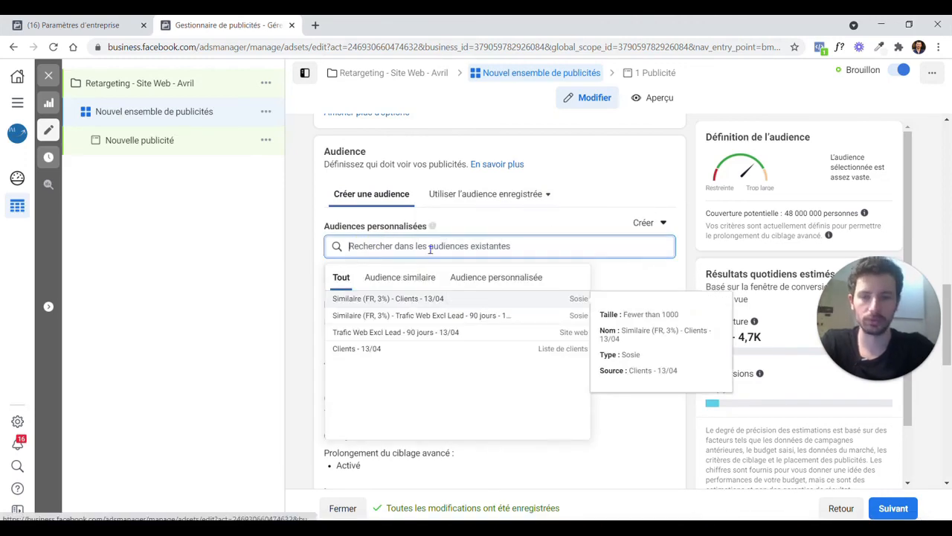
{"action": "left_click", "coordinate": [305, 228]}
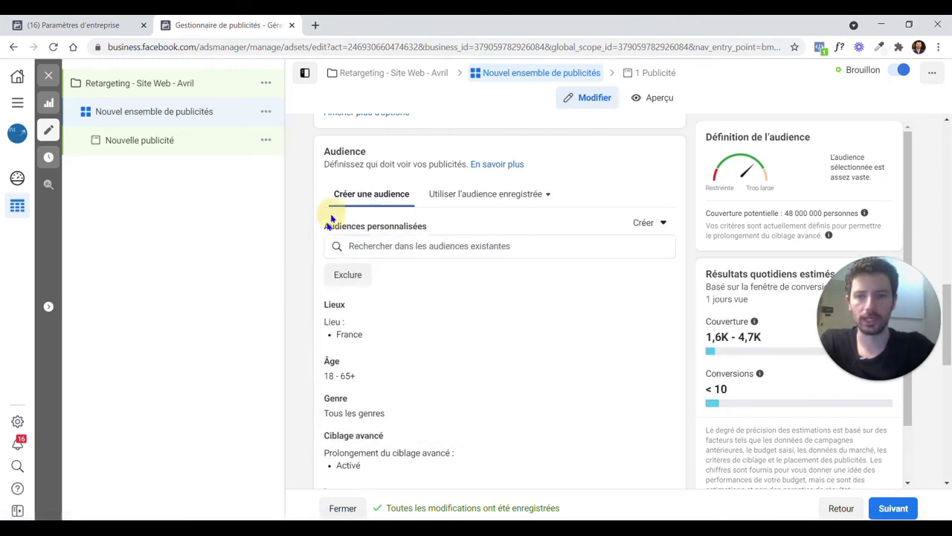
{"action": "left_click", "coordinate": [414, 250]}
{"action": "left_click", "coordinate": [509, 277]}
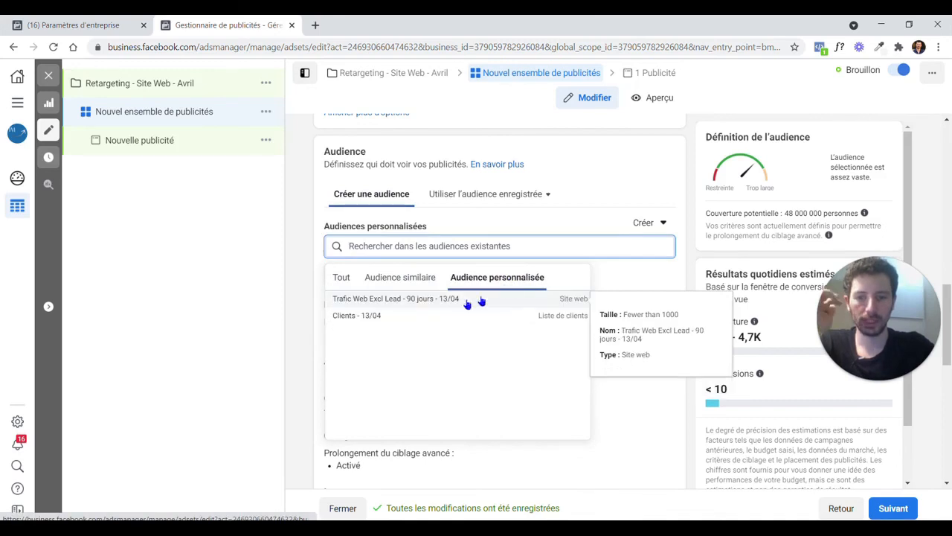
{"action": "left_click", "coordinate": [365, 298]}
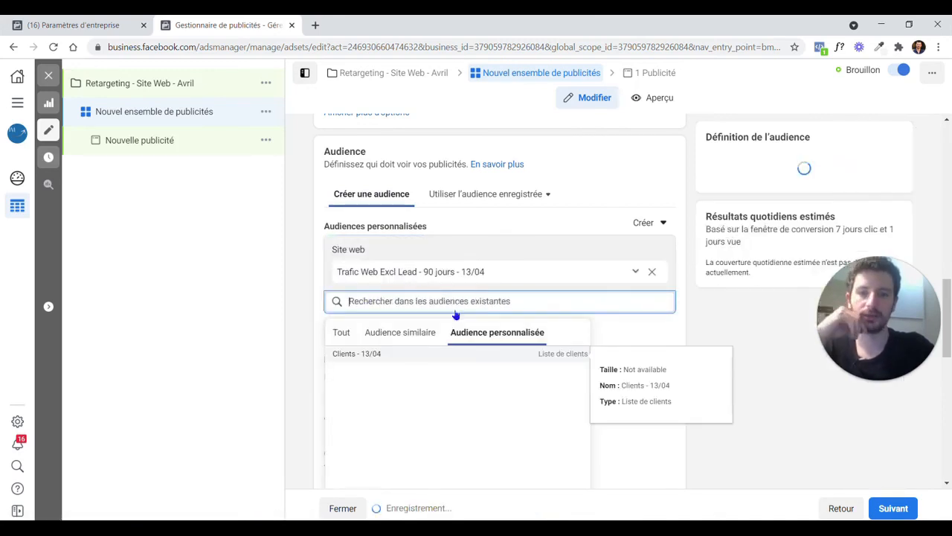
{"action": "left_click", "coordinate": [289, 182]}
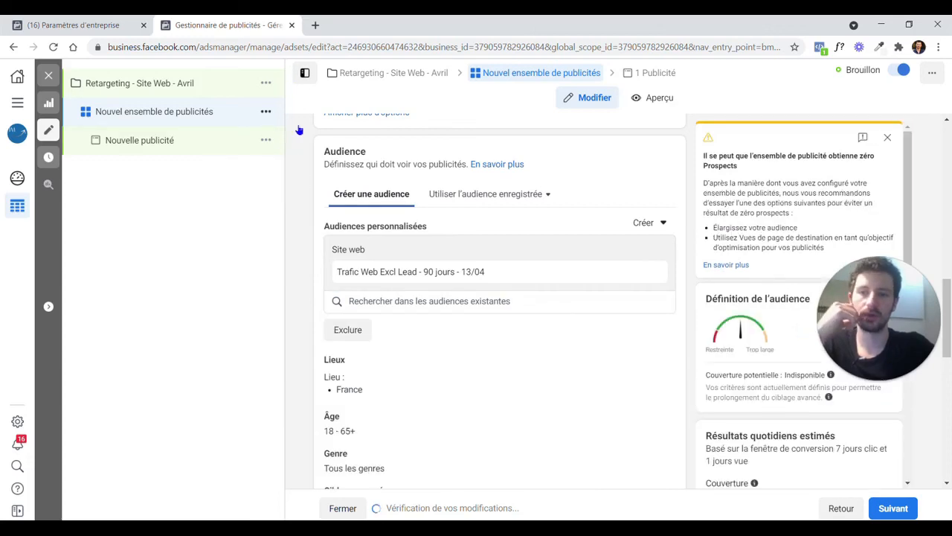
- Copy the custom audience's name and rename the ad set as "Trafic Web Excl Lead - 90 jours - 13/04"
{"action": "left_click", "coordinate": [374, 270]}
{"action": "triple_click", "coordinate": [374, 270]}
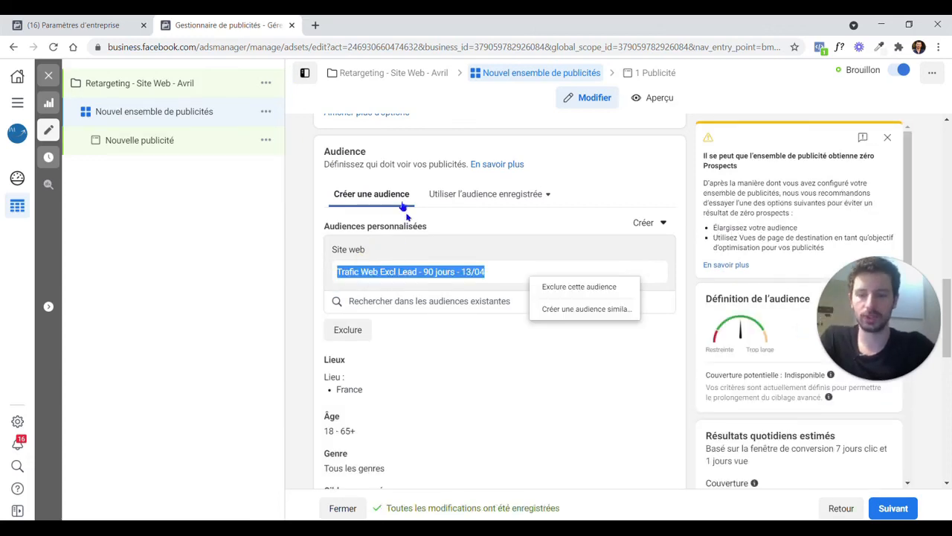
{"action": "scroll", "coordinate": [401, 186], "scroll_direction": "up", "scroll_amount": 10}
{"action": "triple_click", "coordinate": [443, 164]}
{"action": "type", "text": "Trafic Web Exel Lead - 90 jours - 13/04"}
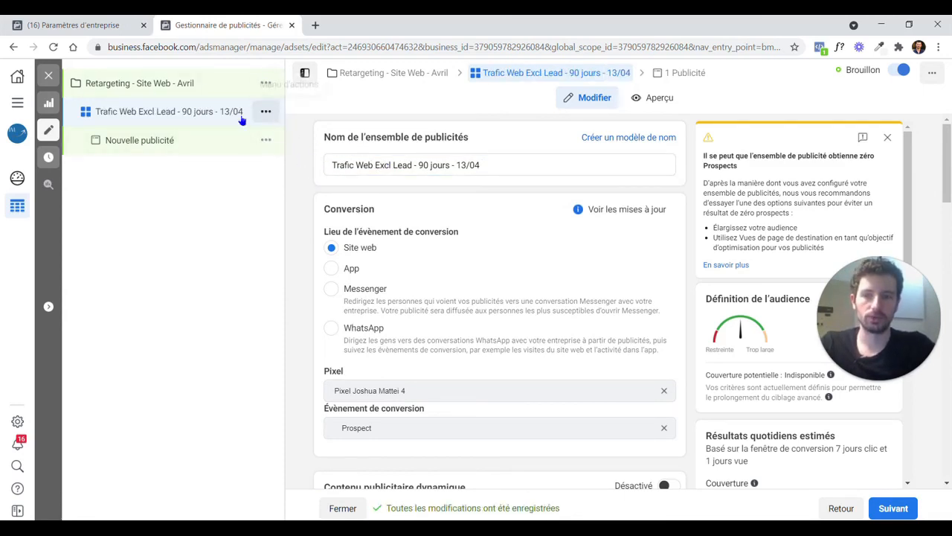
{"action": "scroll", "coordinate": [337, 149], "scroll_direction": "down", "scroll_amount": 2}
{"action": "scroll", "coordinate": [340, 154], "scroll_direction": "down", "scroll_amount": 13}
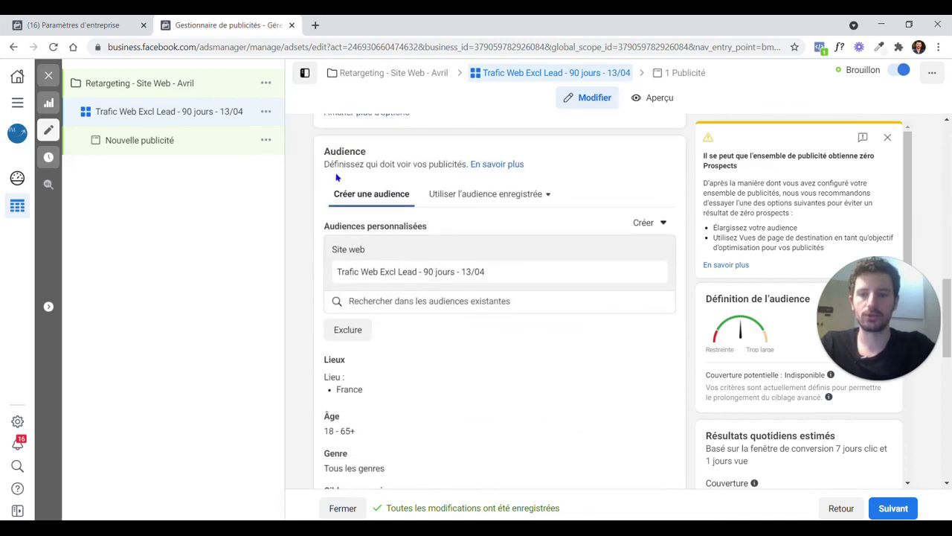
- Open the ad set's audience exclusion and examine which existing custom audiences can be excluded, without selecting any
{"action": "scroll", "coordinate": [332, 186], "scroll_direction": "up", "scroll_amount": 2}
{"action": "scroll", "coordinate": [332, 186], "scroll_direction": "up", "scroll_amount": 2}
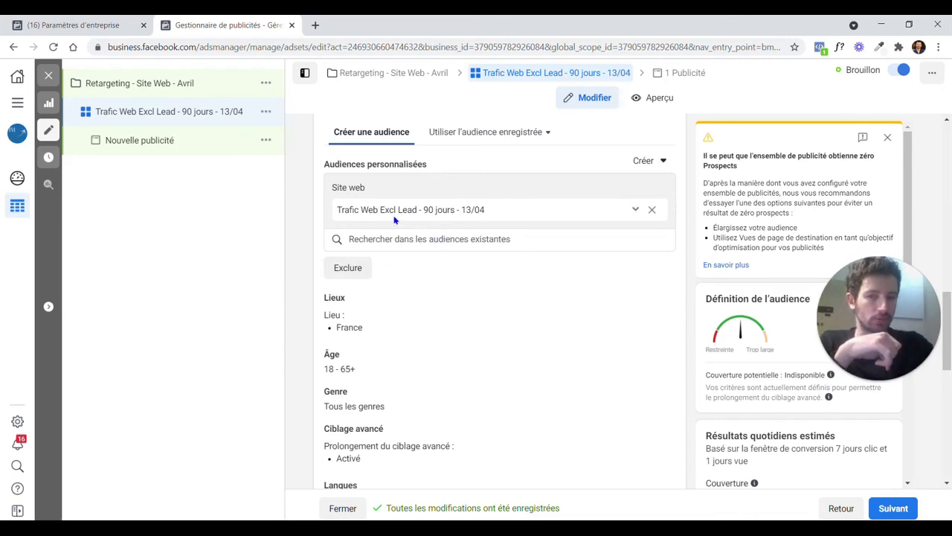
{"action": "left_click", "coordinate": [356, 267]}
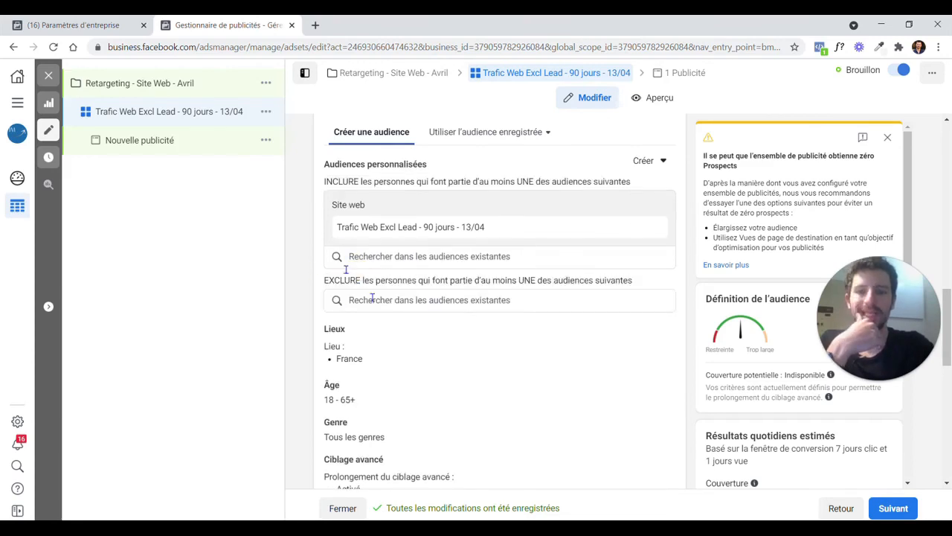
{"action": "left_click", "coordinate": [384, 301]}
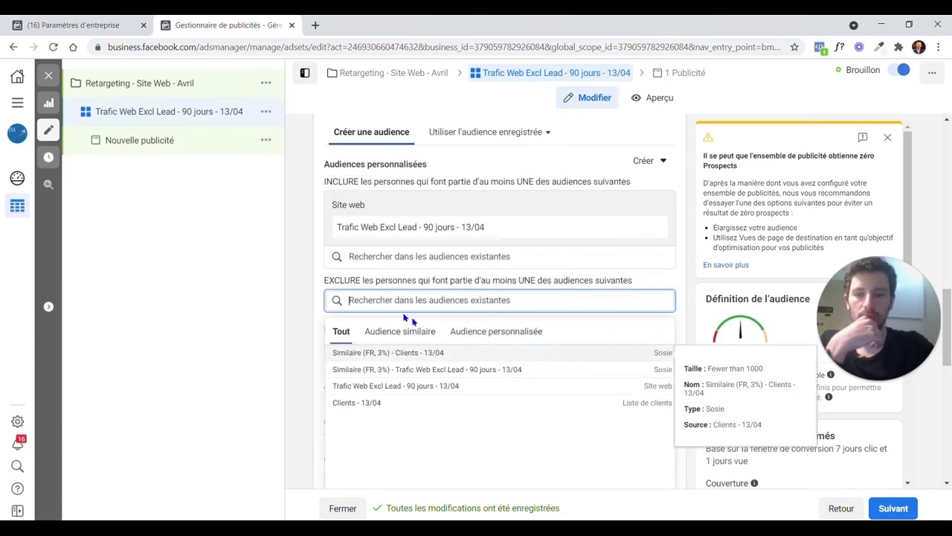
{"action": "left_click", "coordinate": [486, 332]}
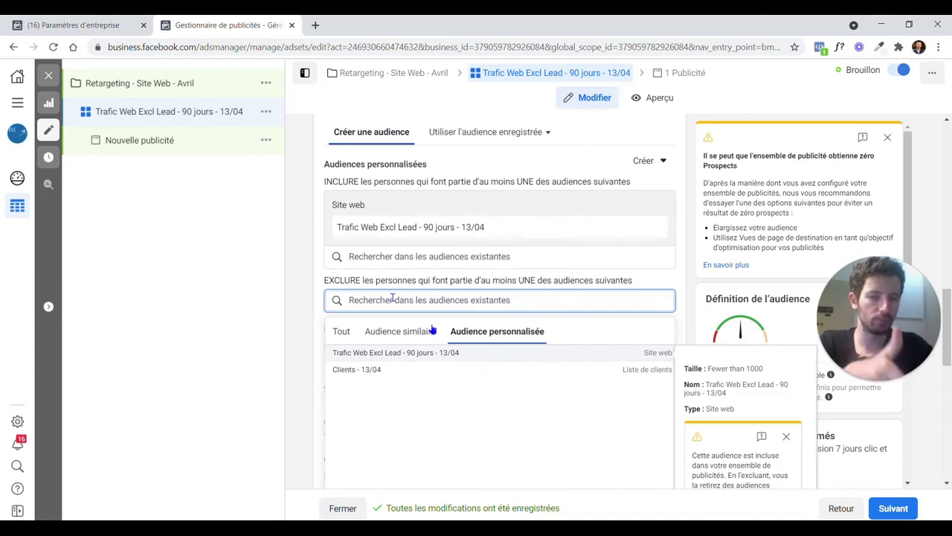
{"action": "left_click", "coordinate": [325, 283]}
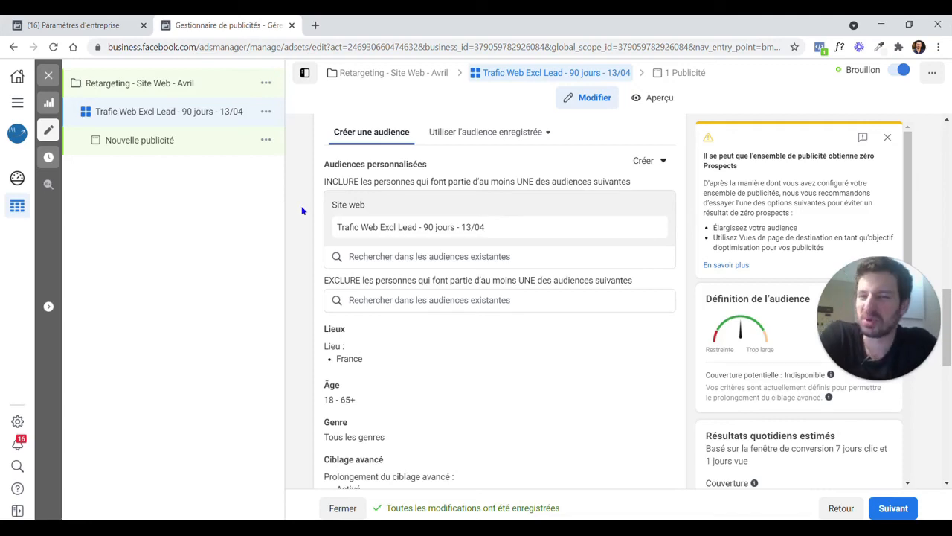
{"action": "scroll", "coordinate": [303, 275], "scroll_direction": "down", "scroll_amount": 2}
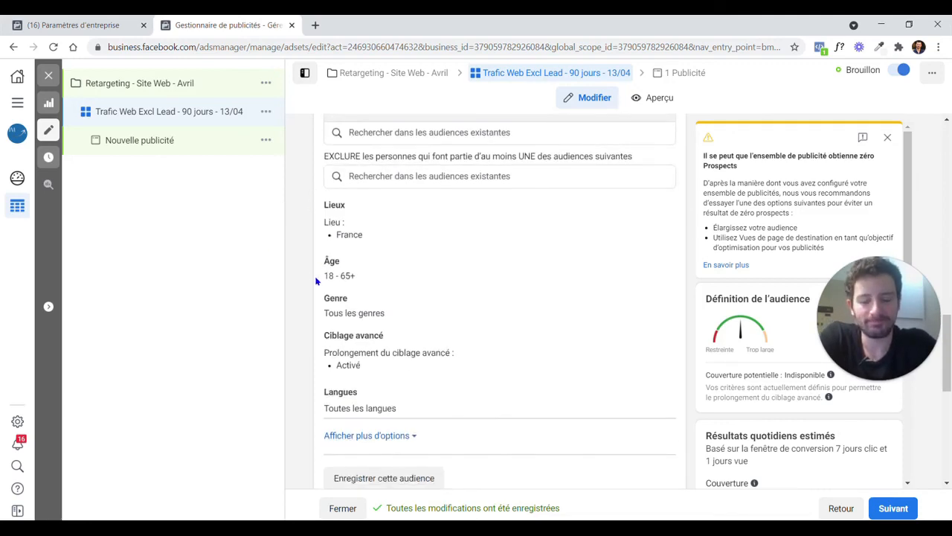